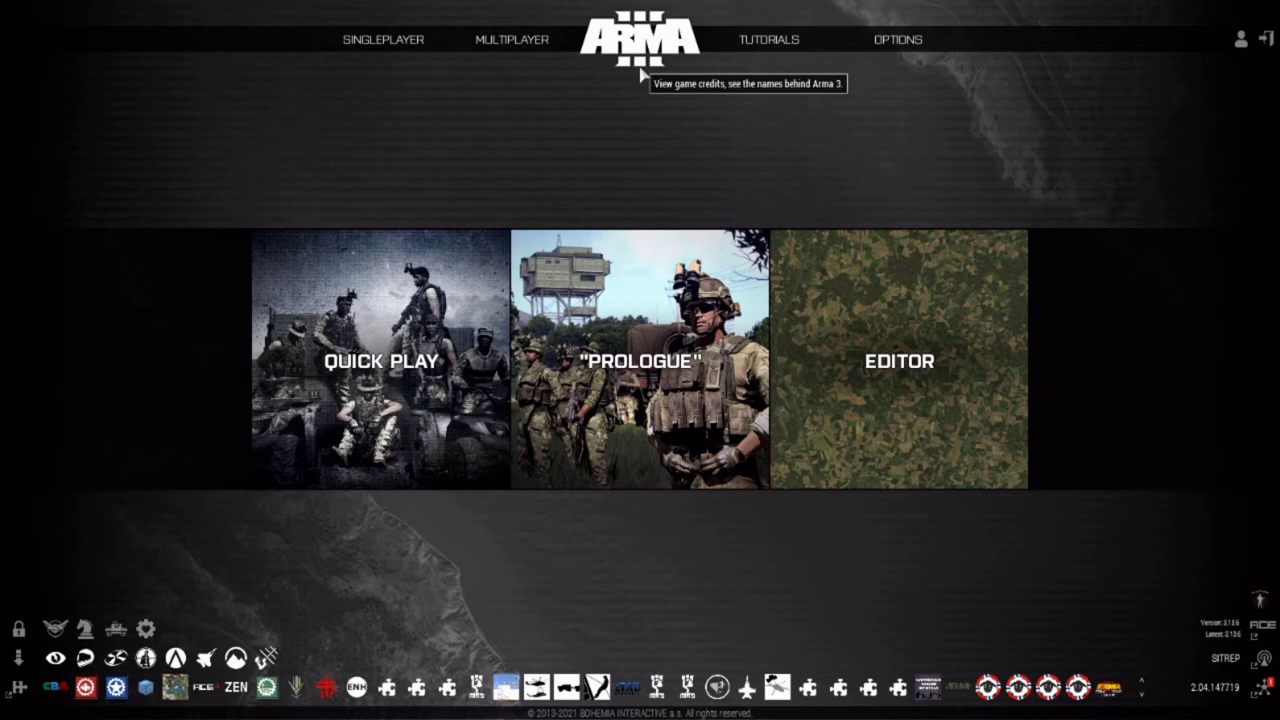
Open the singleplayer scenario editor with the Altis terrain.
mouse_move(360, 45)
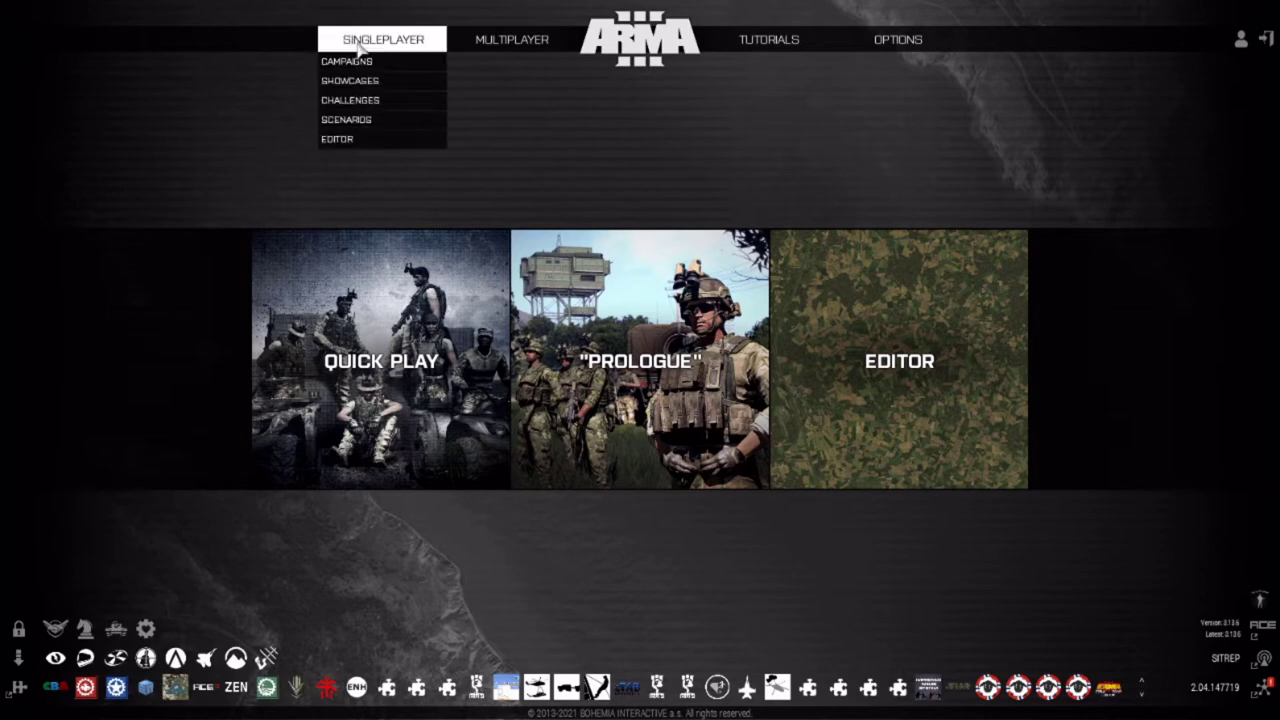
click(354, 146)
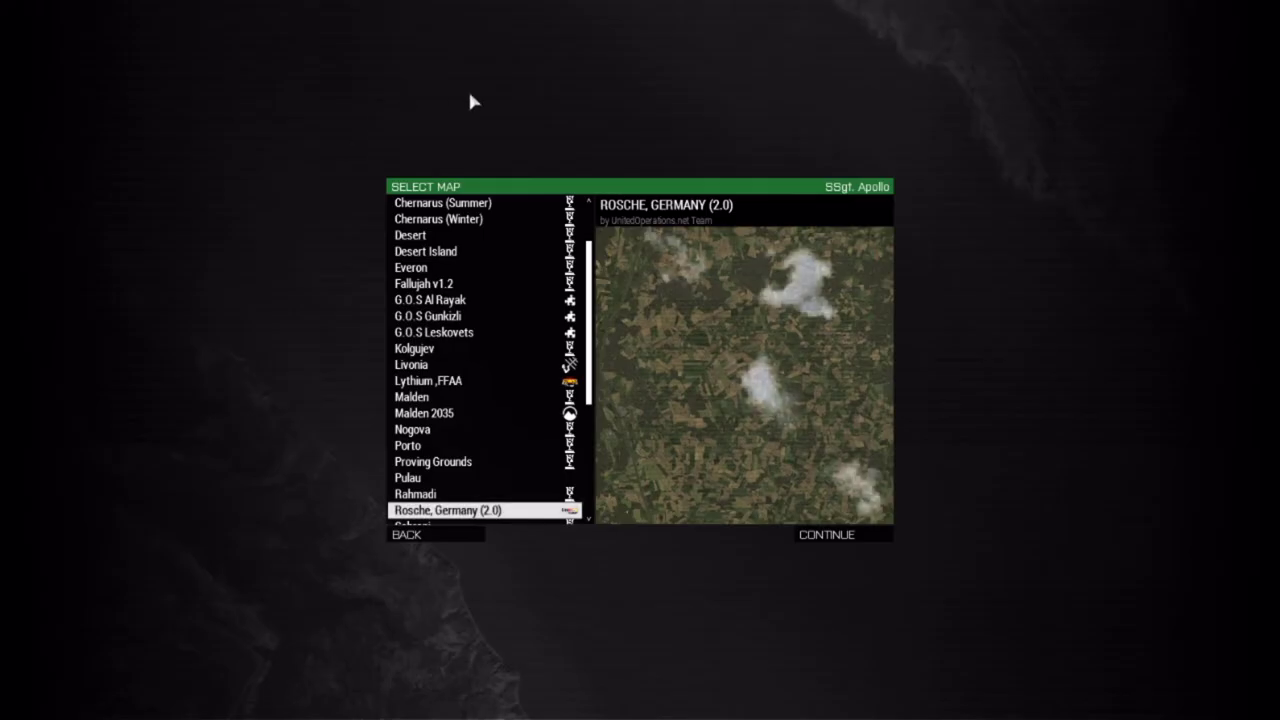
scroll(577, 220, up, 4)
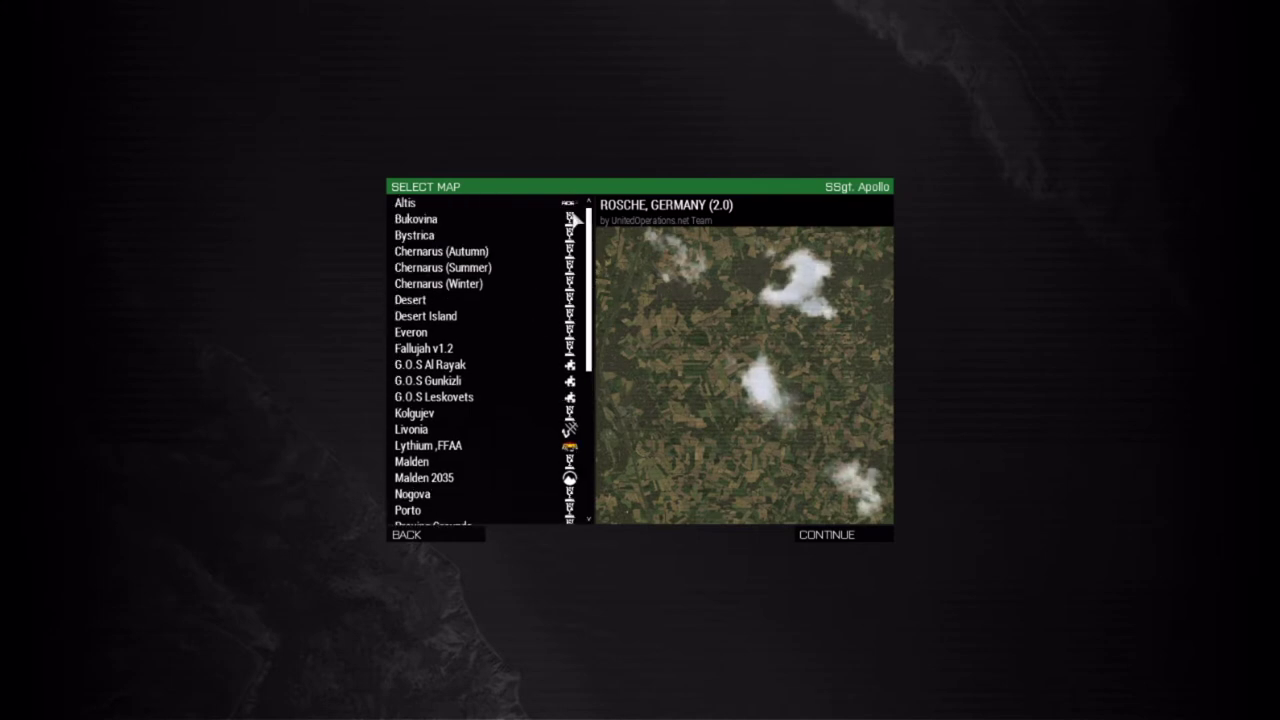
scroll(486, 243, down, 4)
scroll(468, 240, up, 4)
click(472, 218)
click(470, 203)
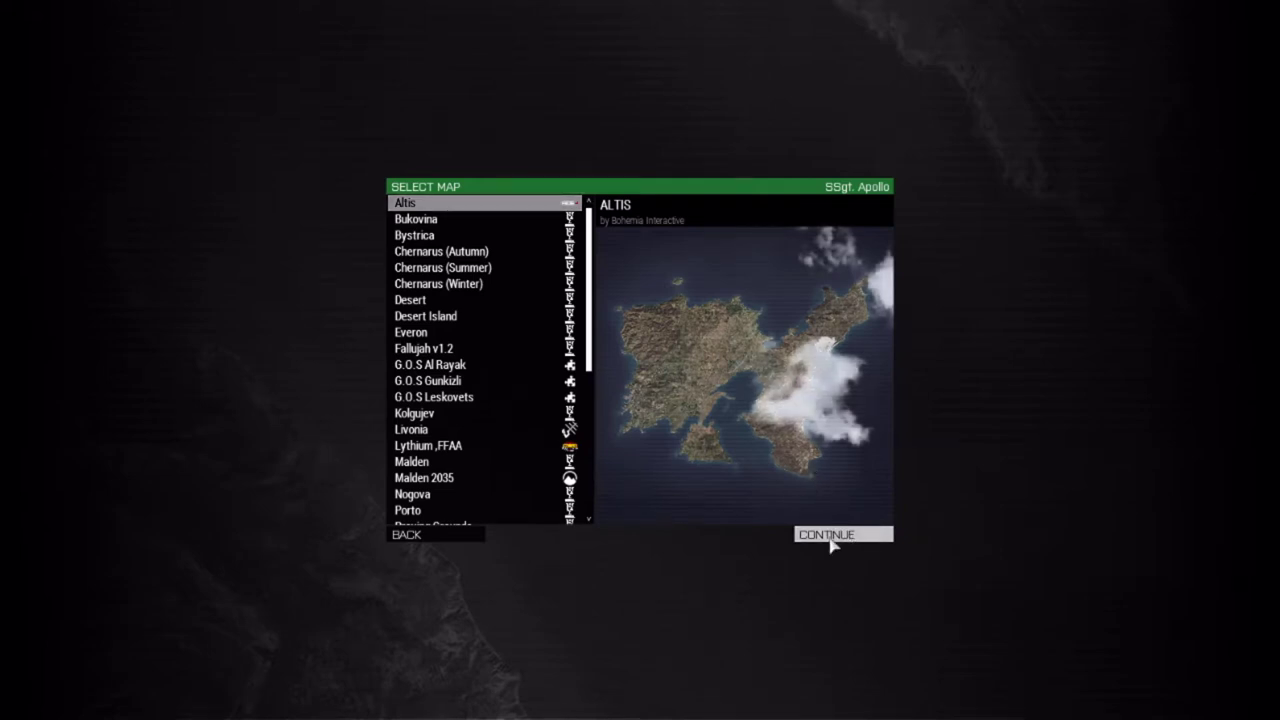
click(830, 538)
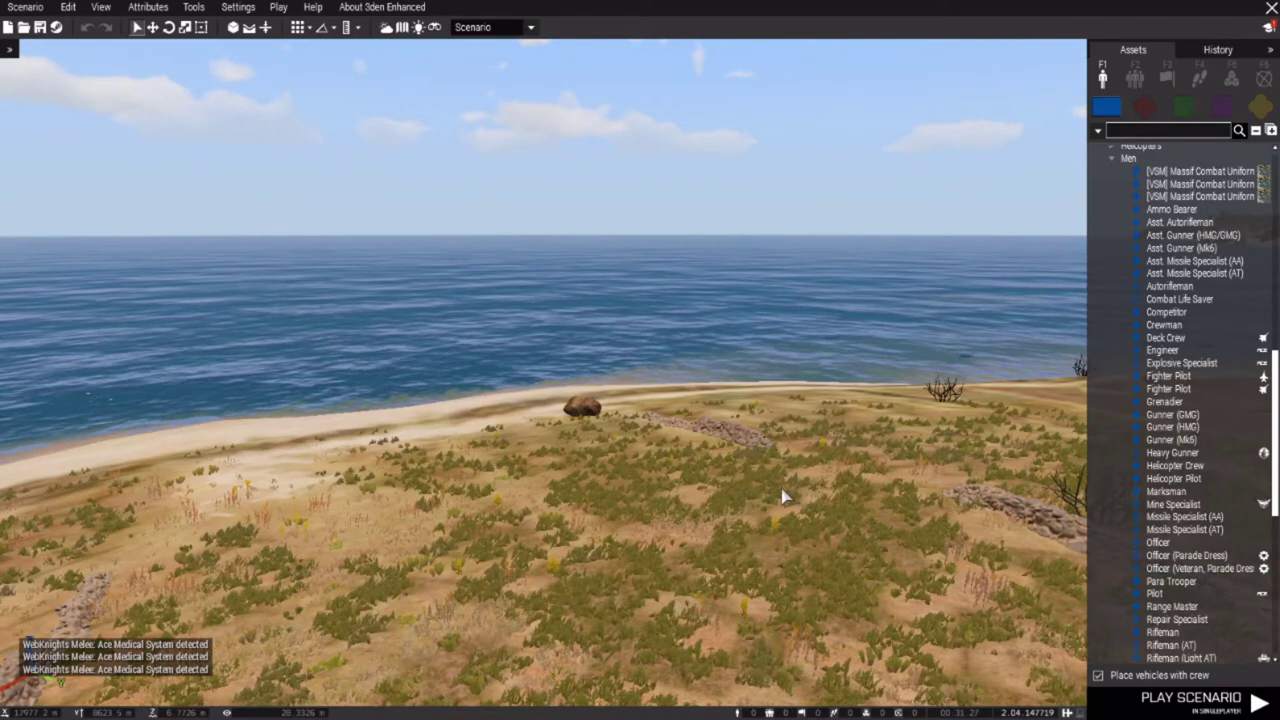
Relocate the camera on the 2D map to the airfield beside the Terminal and return to the 3D view.
key(m)
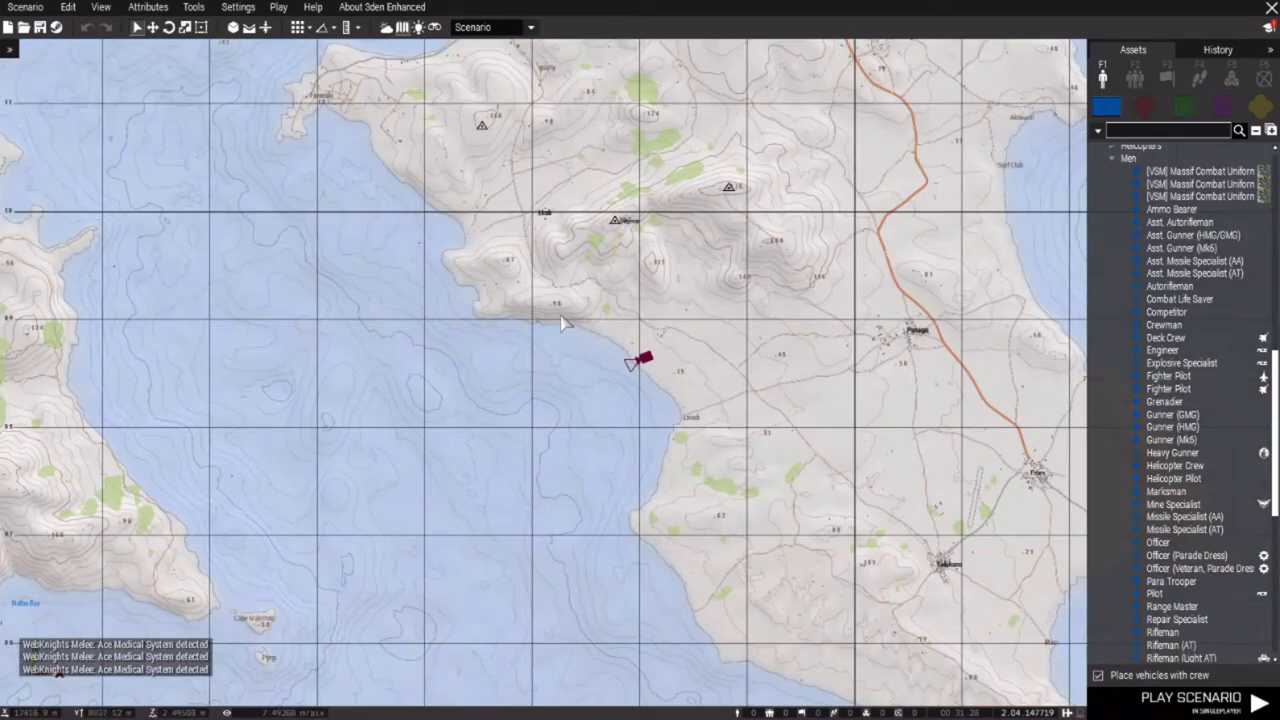
scroll(562, 322, down, 2)
scroll(557, 441, down, 4)
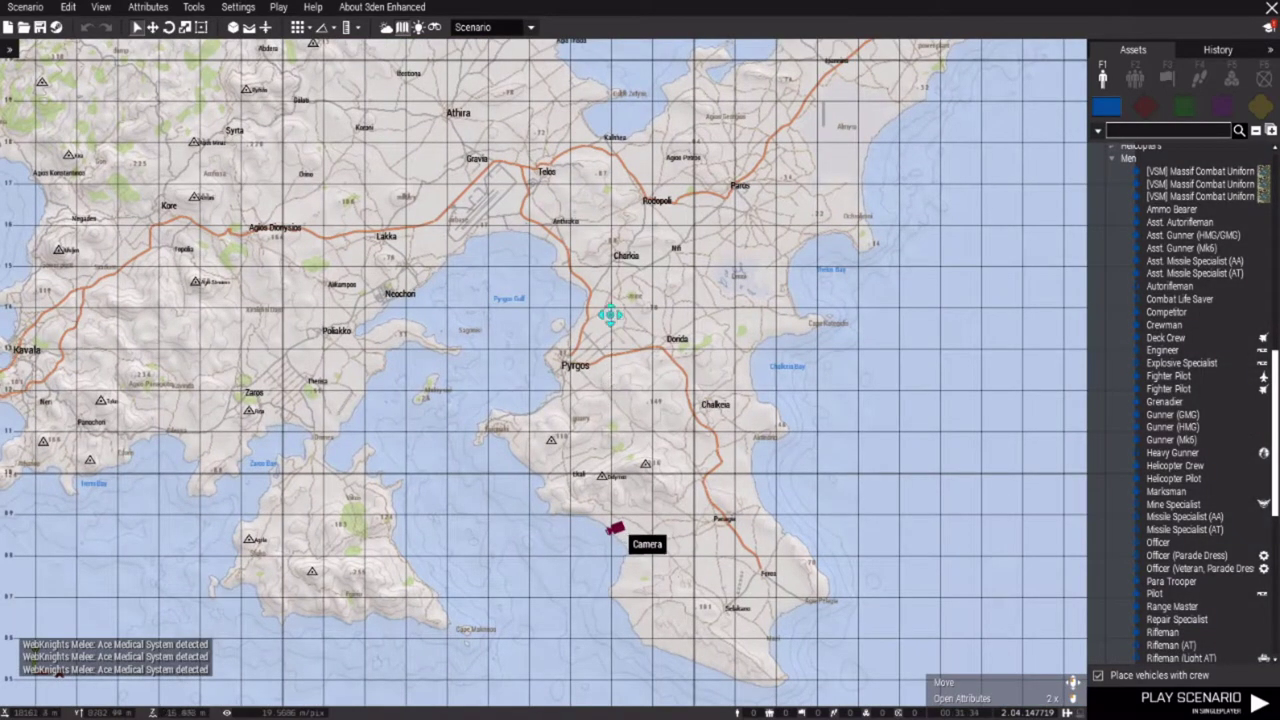
drag(568, 220, 592, 338)
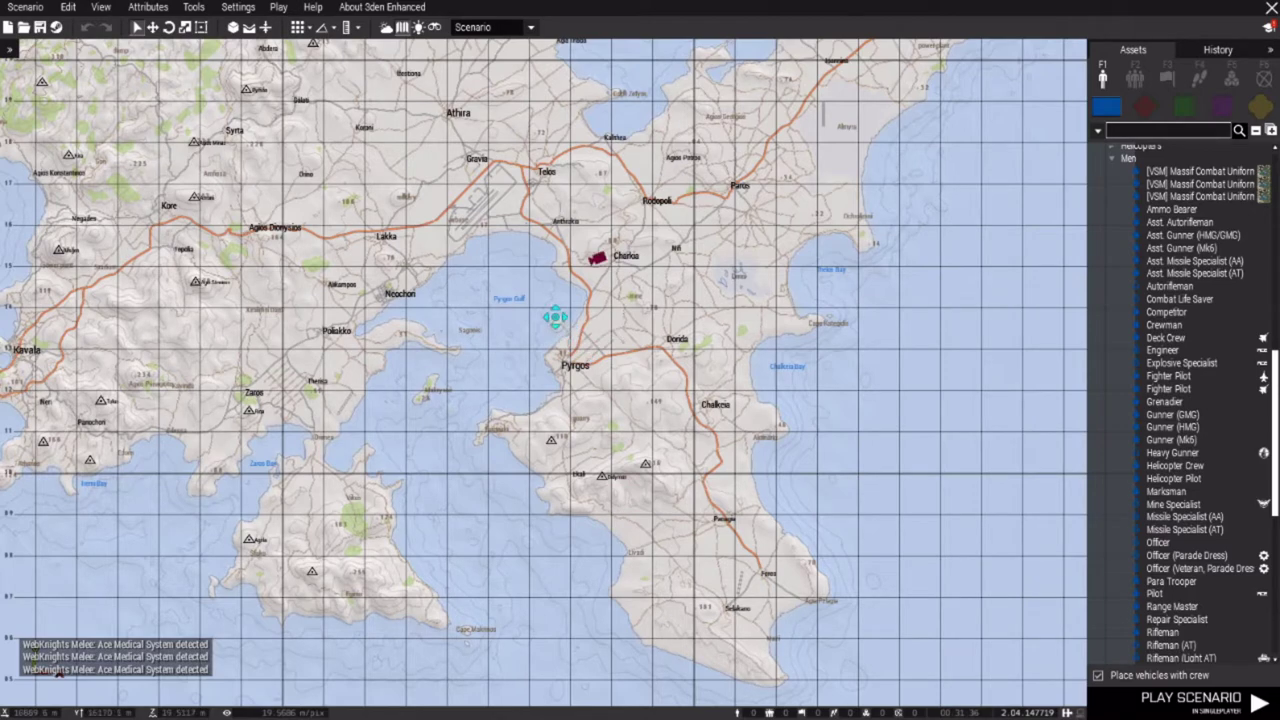
scroll(527, 277, up, 2)
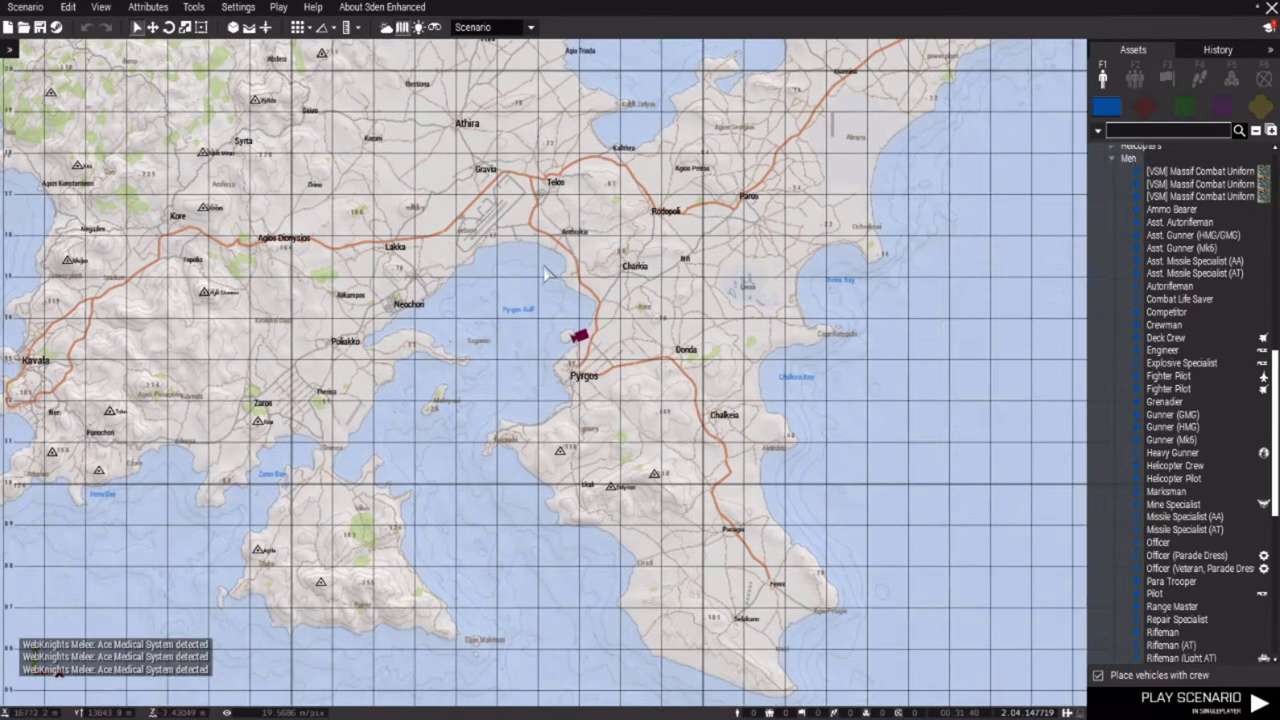
scroll(527, 277, up, 8)
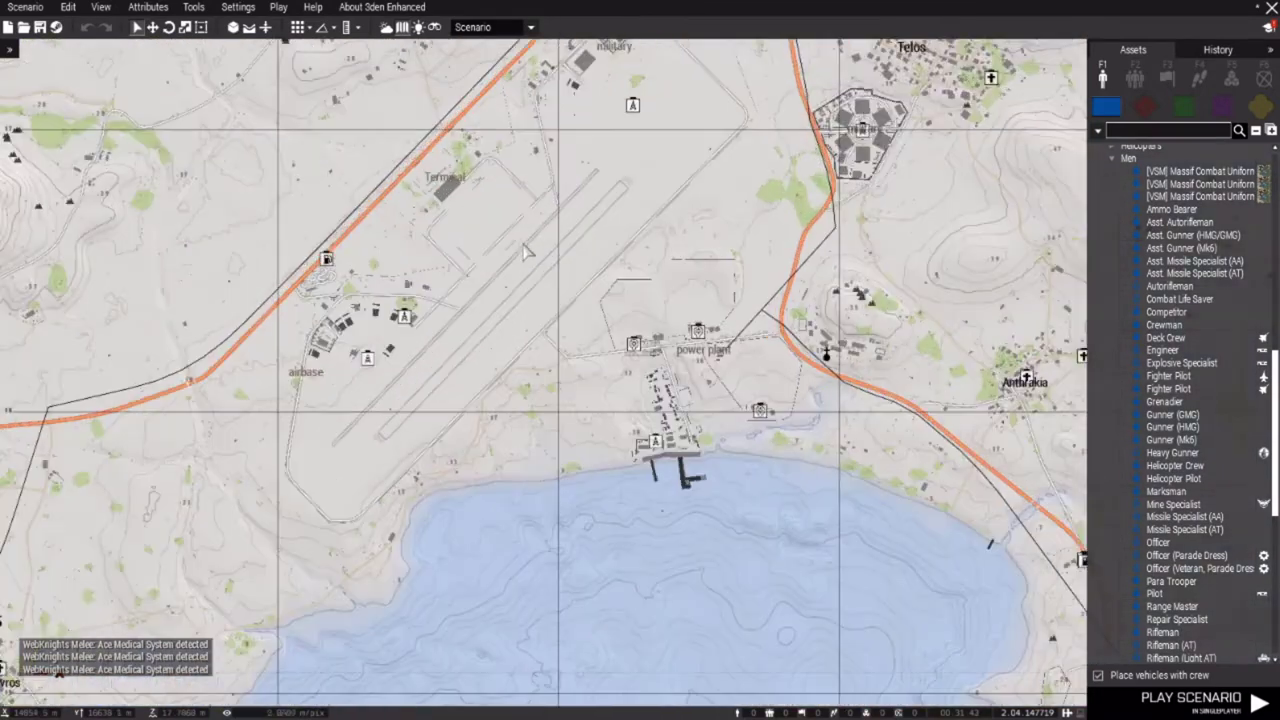
scroll(523, 245, up, 1)
right_drag(527, 265, 639, 326)
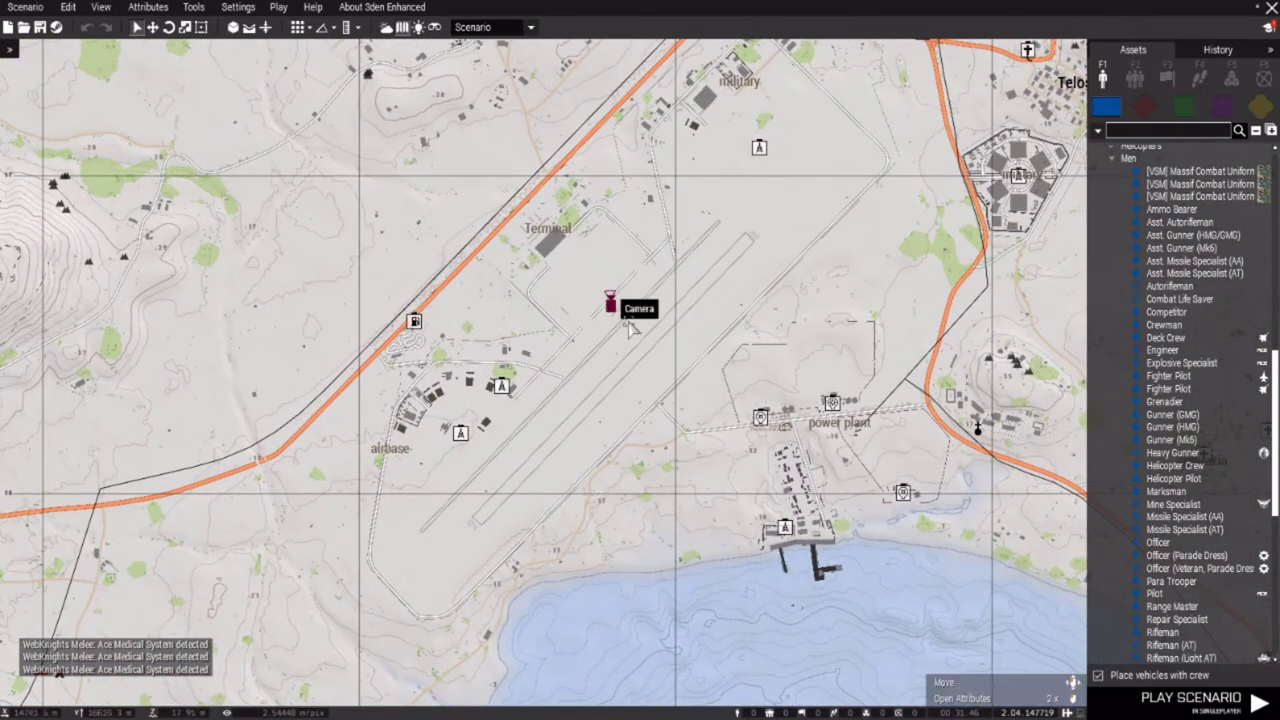
key(m)
Fly the camera from the airfield to the walled military compound with the white building.
mouse_move(683, 165)
right_down()
mouse_move(566, 197)
mouse_move(304, 216)
mouse_move(321, 246)
mouse_move(520, 262)
right_up()
key(a)
key(w)
key(q)
key(w)
key(a)
mouse_move(1180, 258)
key(w)
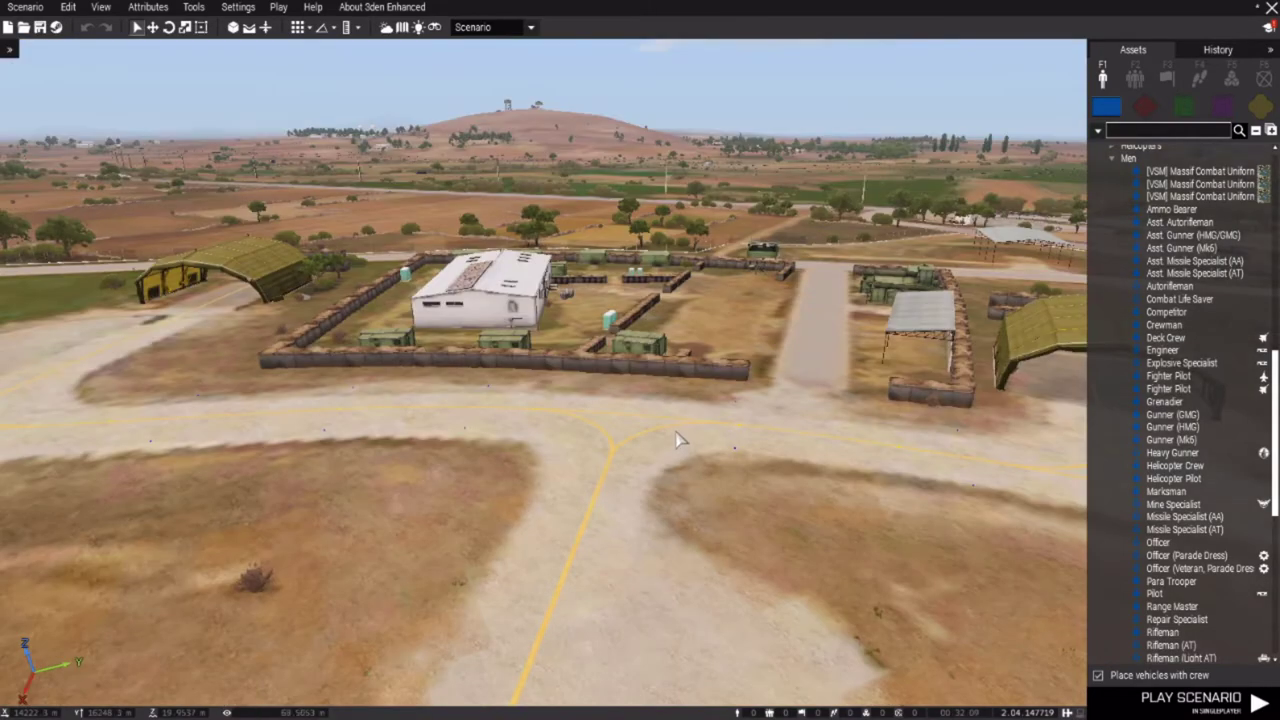
key(w)
right_drag(721, 431, 667, 408)
key(d)
key(w)
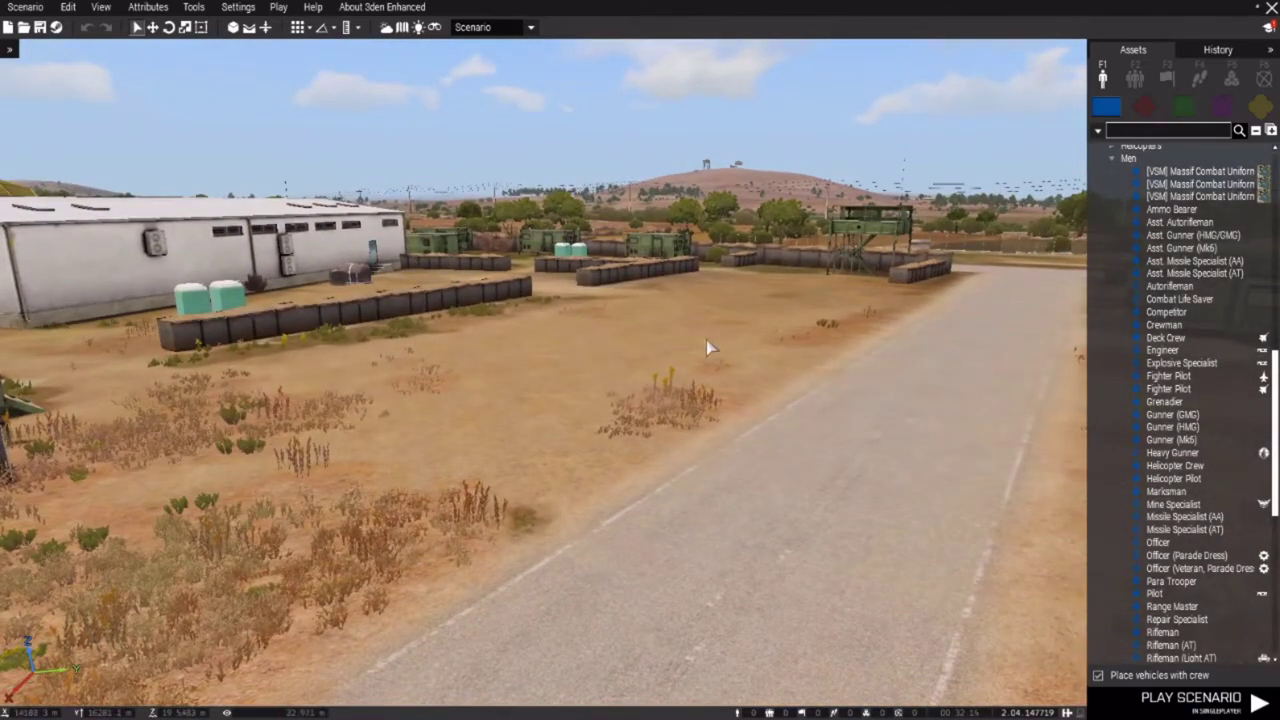
Inspect the compound's open ground, watchtower and access road from high and low camera positions.
key(d)
key(w)
key(a)
key(q)
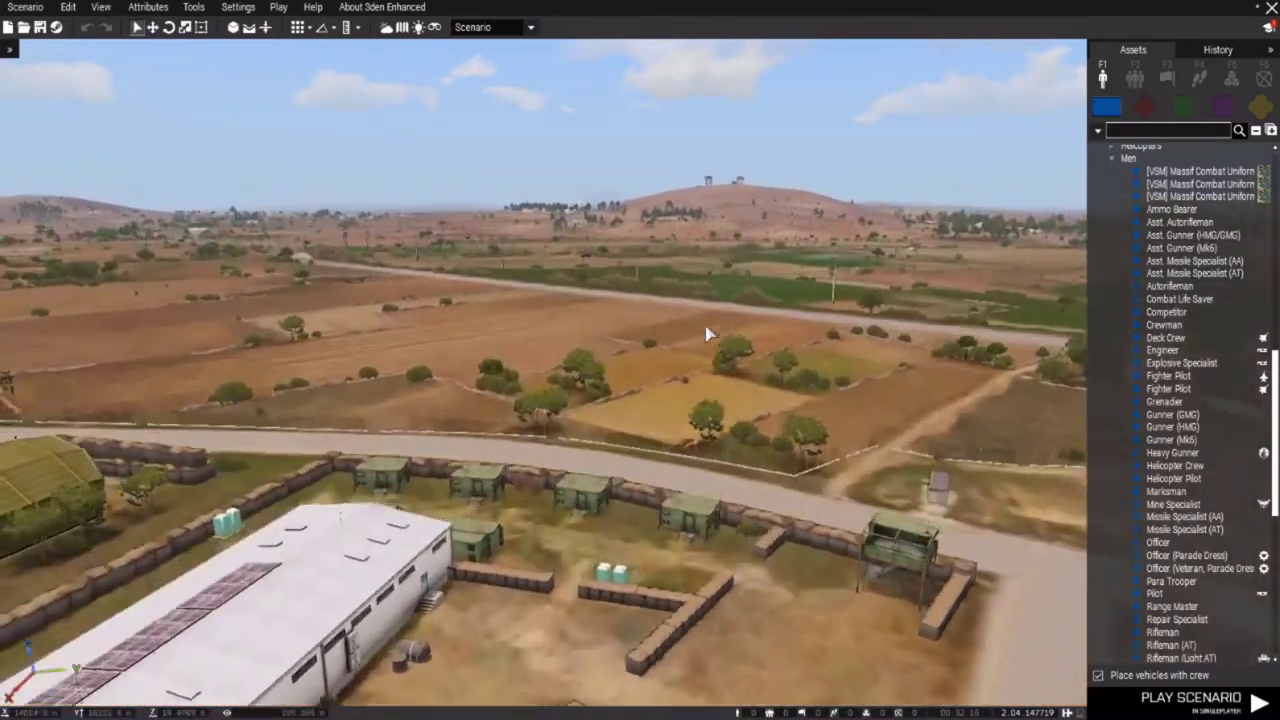
key(w)
key(e)
key(e)
key(s)
key(z)
key(d)
right_drag(705, 326, 749, 354)
key(a)
Place the first [VSM] Massif Combat Uniform soldier from the NATO men at the edge of the compound road.
mouse_move(1160, 171)
key(s)
click(1157, 174)
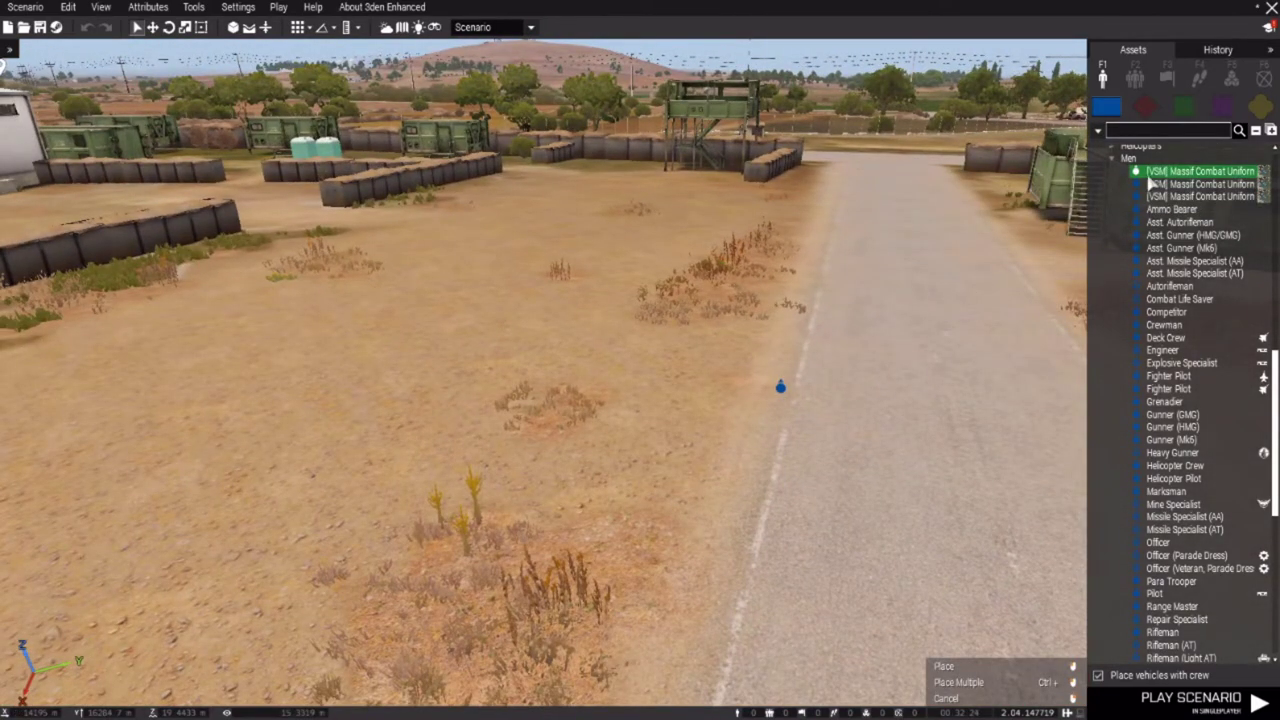
click(781, 387)
right_drag(900, 257, 794, 306)
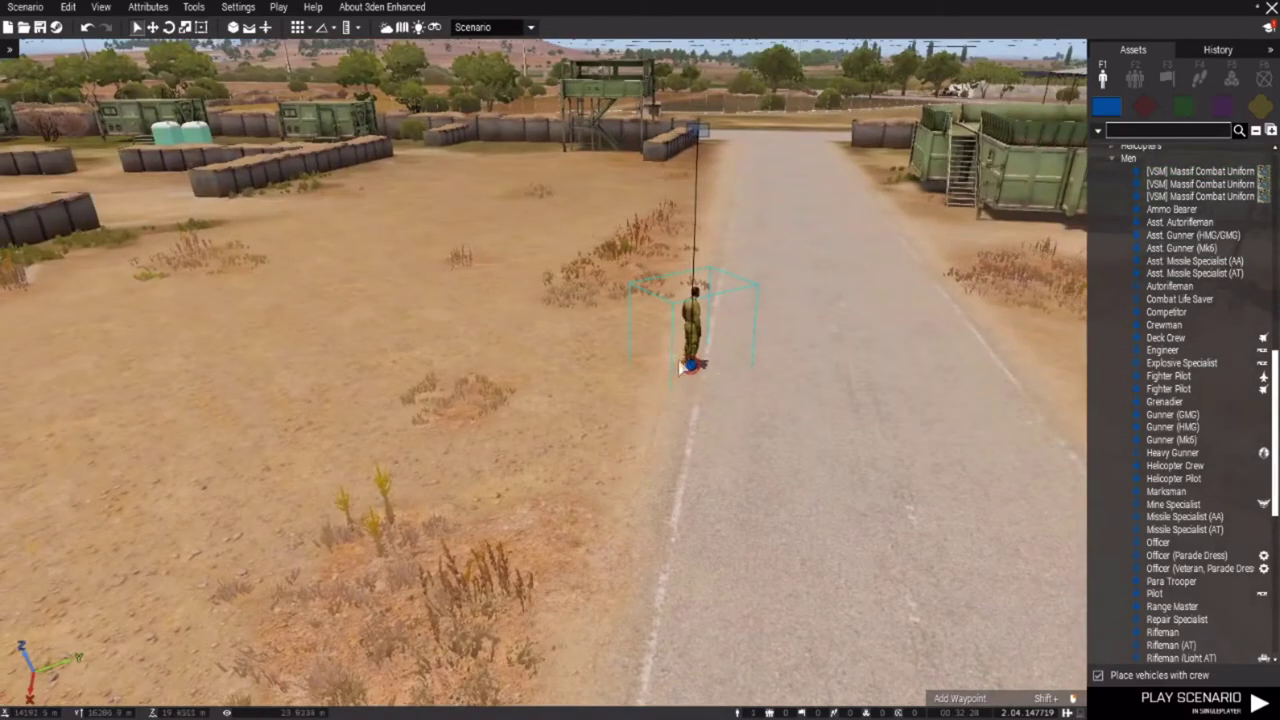
Move the placed soldier onto the road and try changing its altitude.
drag(695, 368, 718, 397)
drag(796, 389, 722, 432)
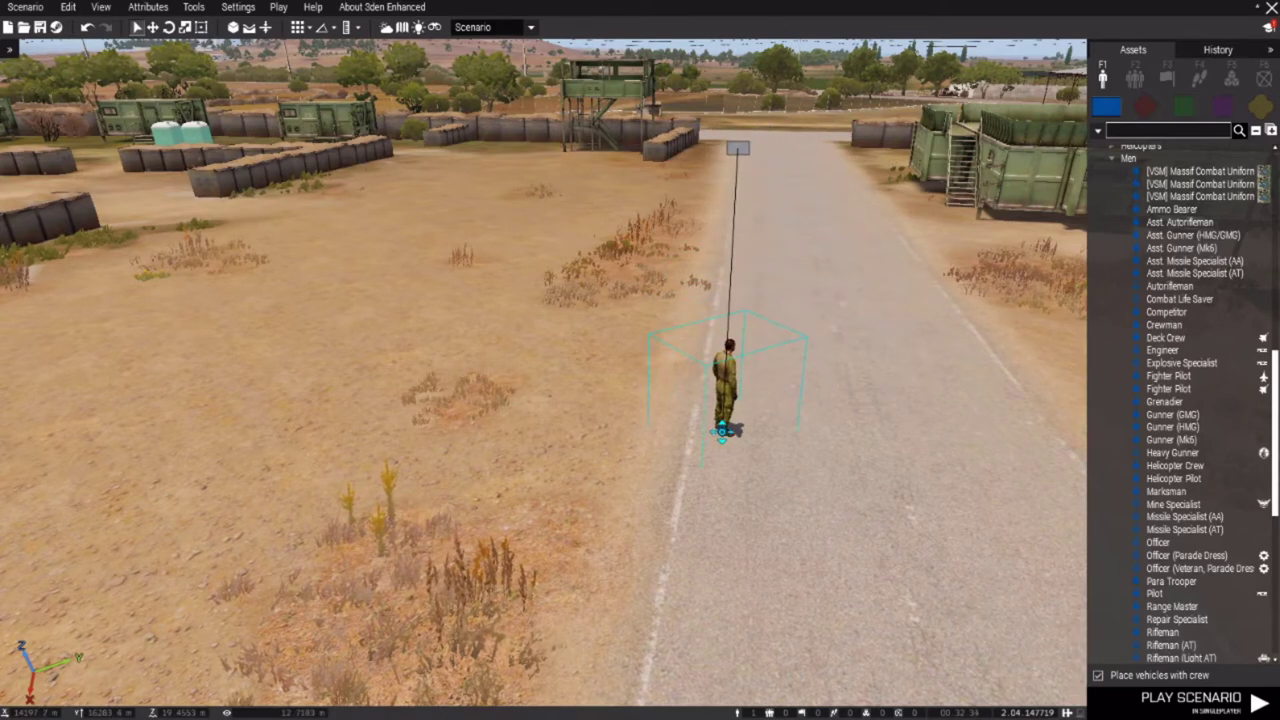
alt+drag(733, 331, 708, 440)
click(876, 317)
Delete the soldier from the compound road.
right_drag(588, 337, 340, 347)
click(815, 363)
key(s)
key(Delete)
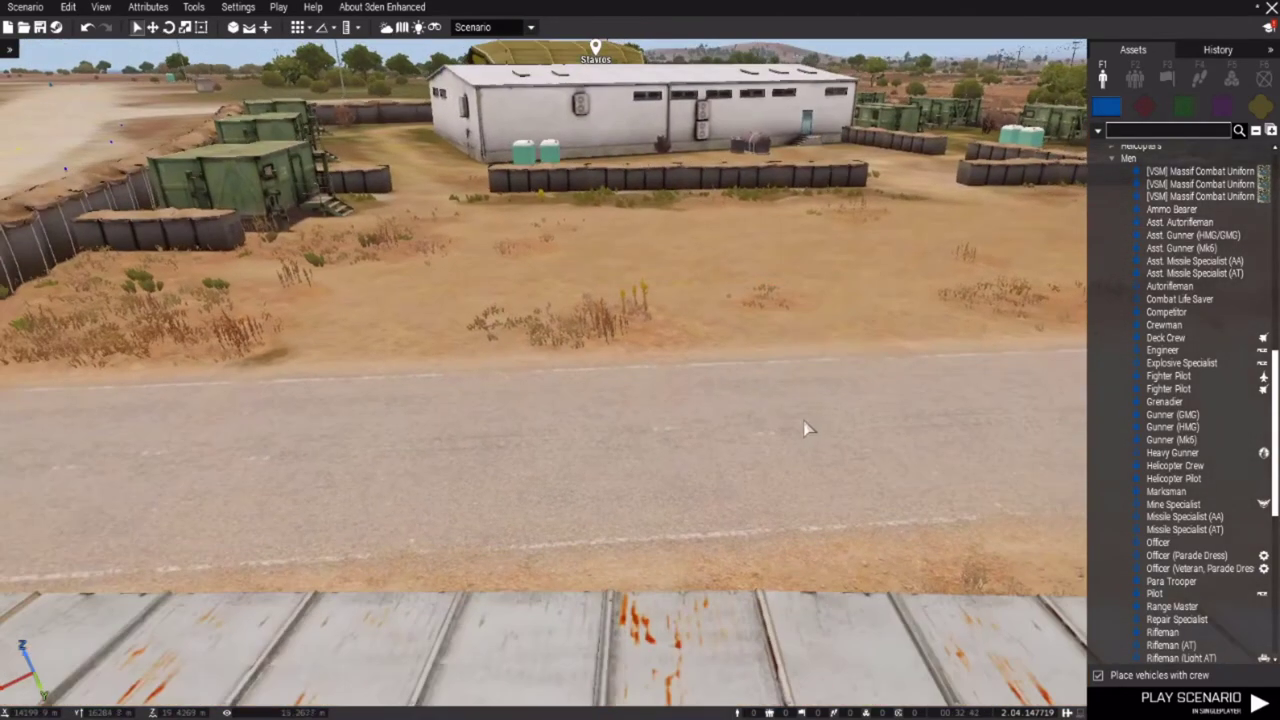
Collapse the NATO faction in the asset list.
right_drag(806, 428, 764, 421)
key(w)
key(d)
scroll(1110, 238, up, 5)
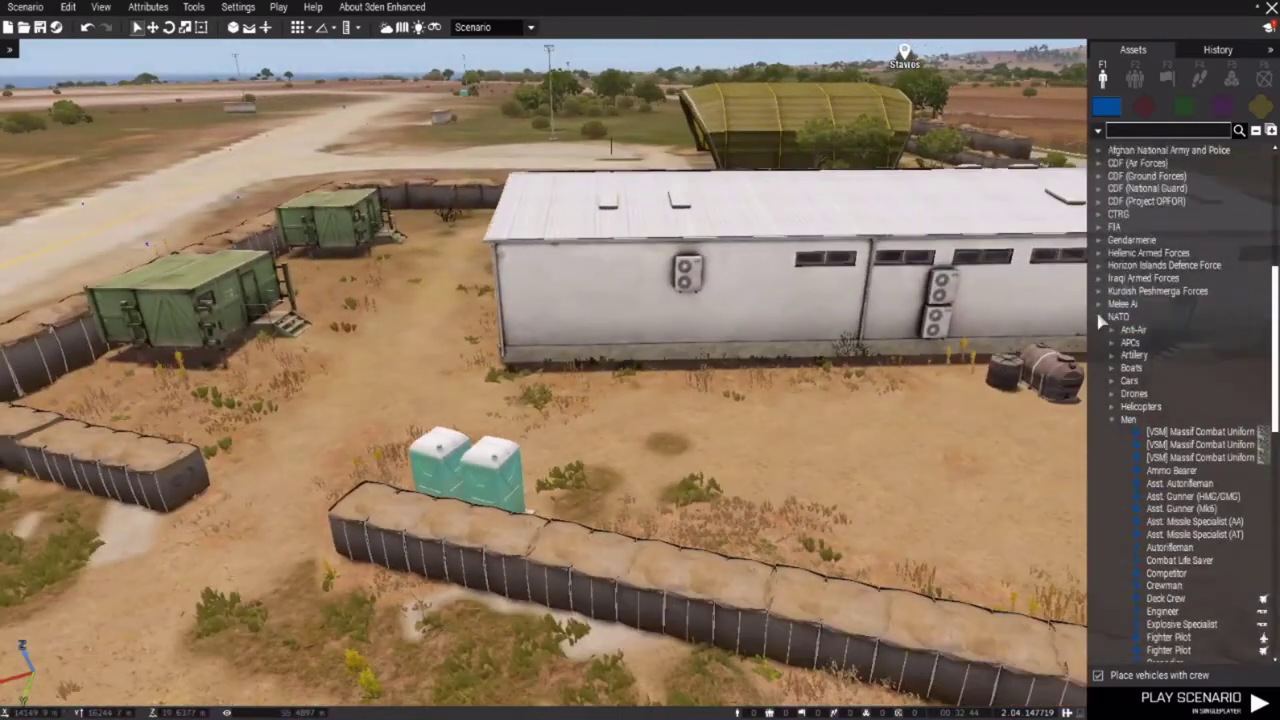
click(1098, 318)
Examine the ground's context options, including the Select entries, on the open area of the compound and dismiss them.
key(w)
right_drag(762, 270, 859, 239)
key(w)
key(s)
key(w)
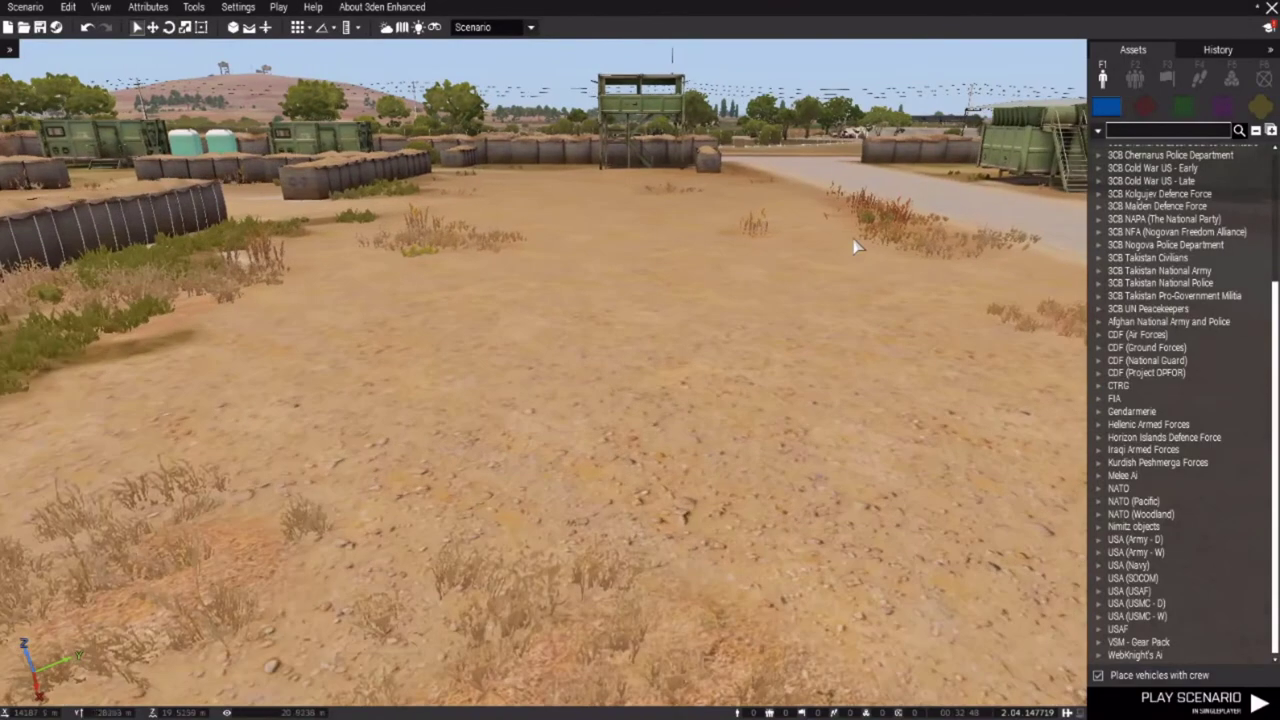
key(w)
key(d)
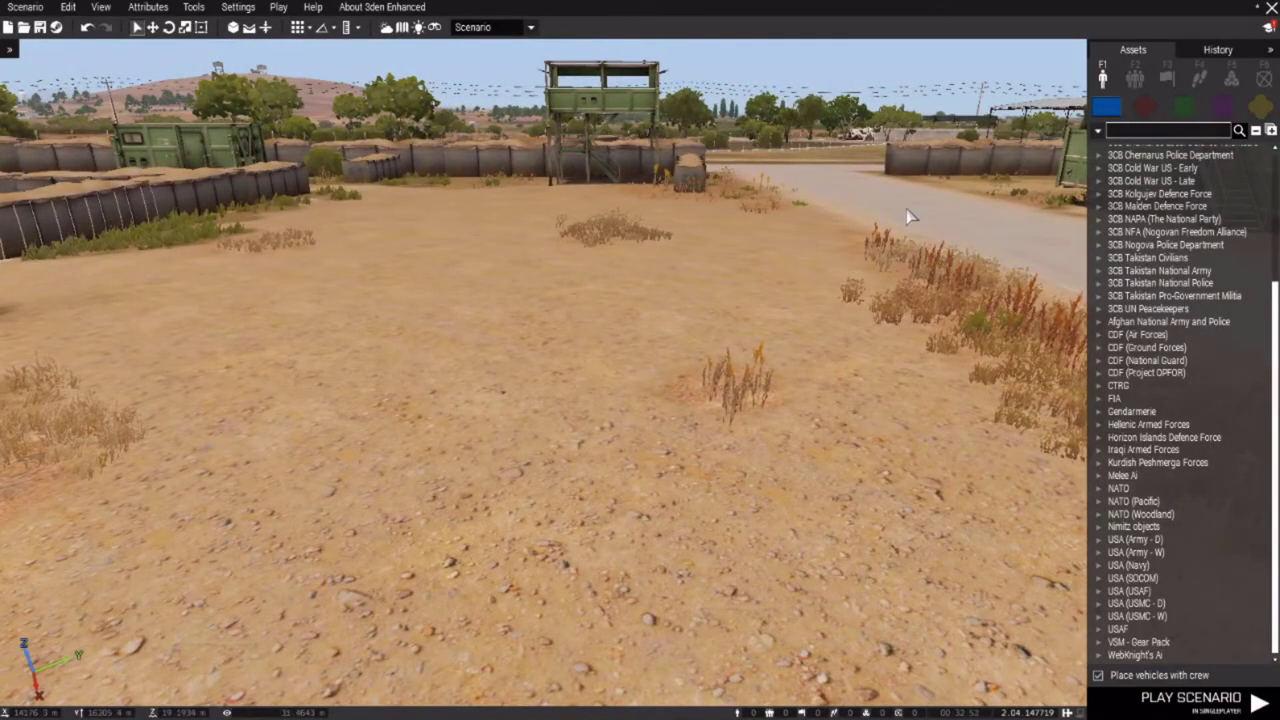
right_drag(781, 233, 573, 318)
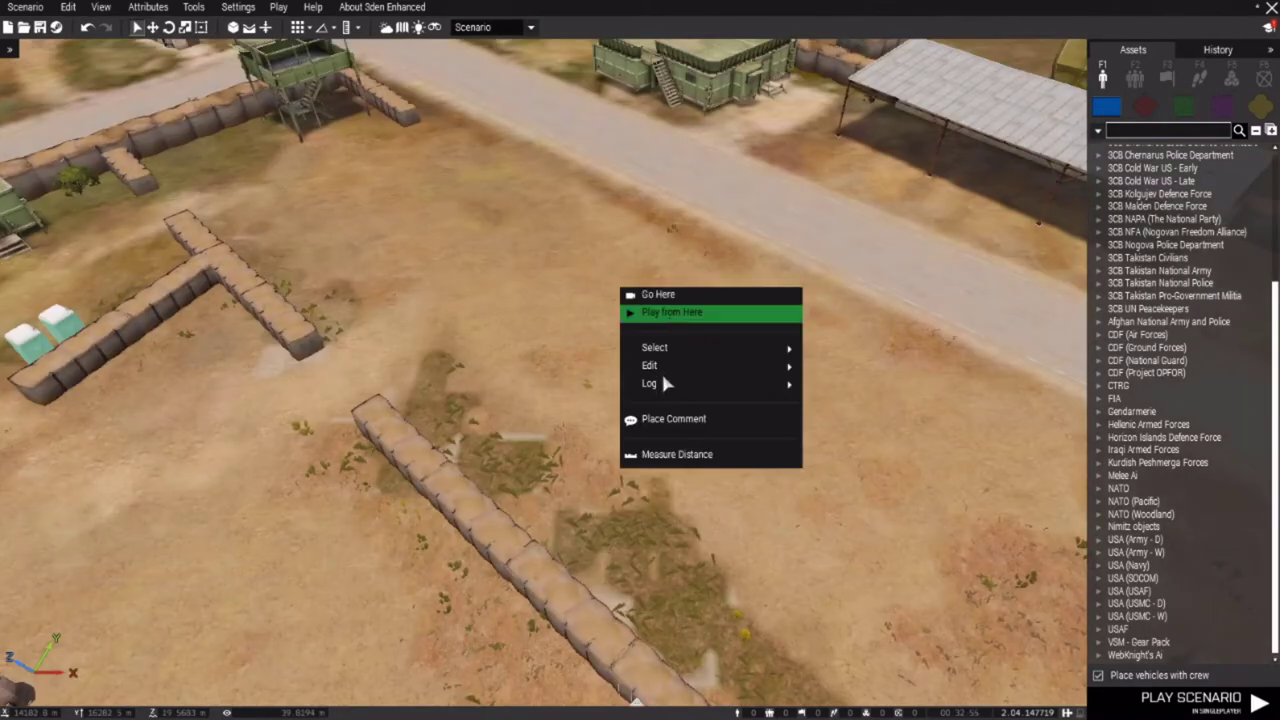
mouse_move(659, 358)
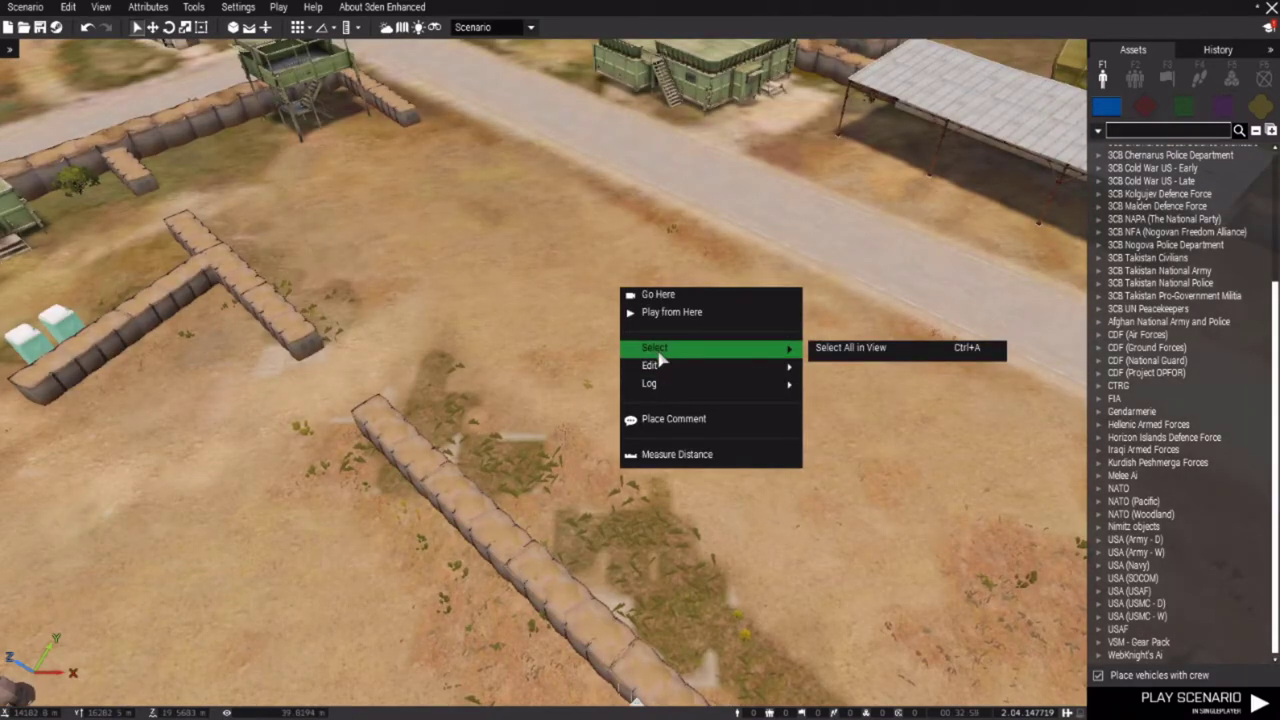
click(603, 299)
Place an Afghan House C 1 prop from Jbad Afghan Houses, City, on the compound's open ground.
right_drag(872, 218, 722, 217)
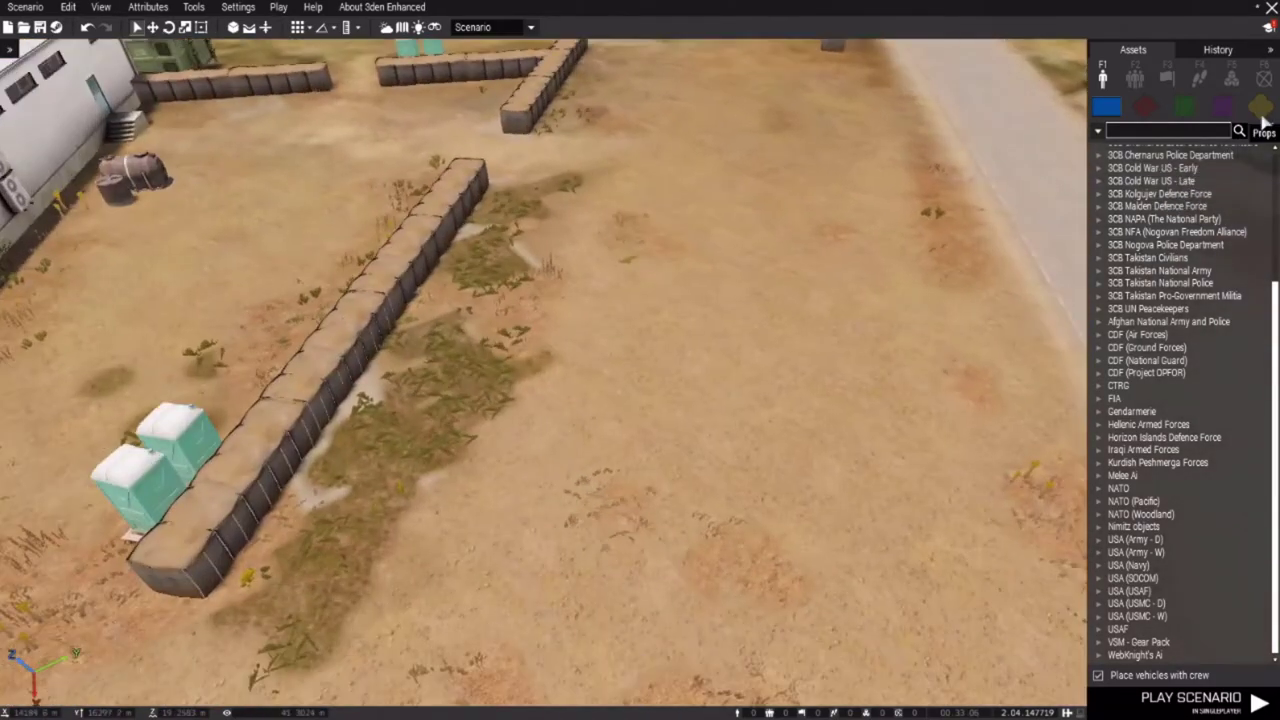
click(1262, 110)
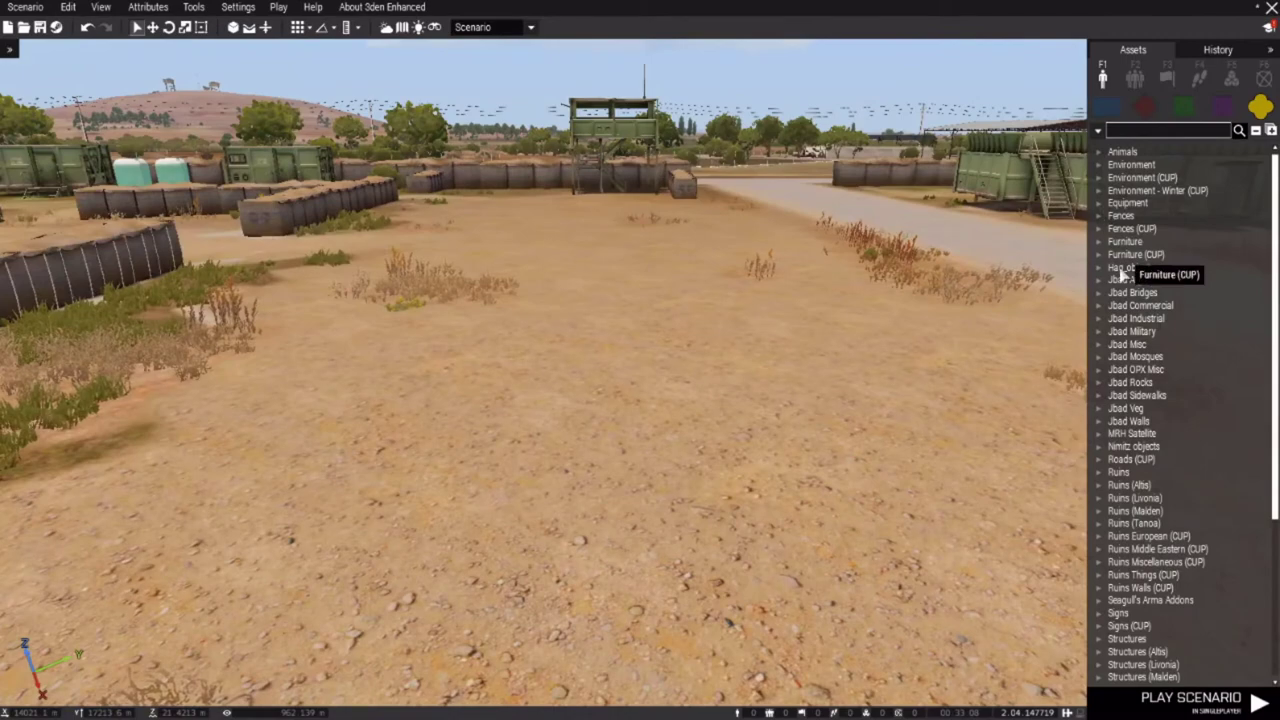
click(1099, 280)
click(1113, 294)
click(1180, 305)
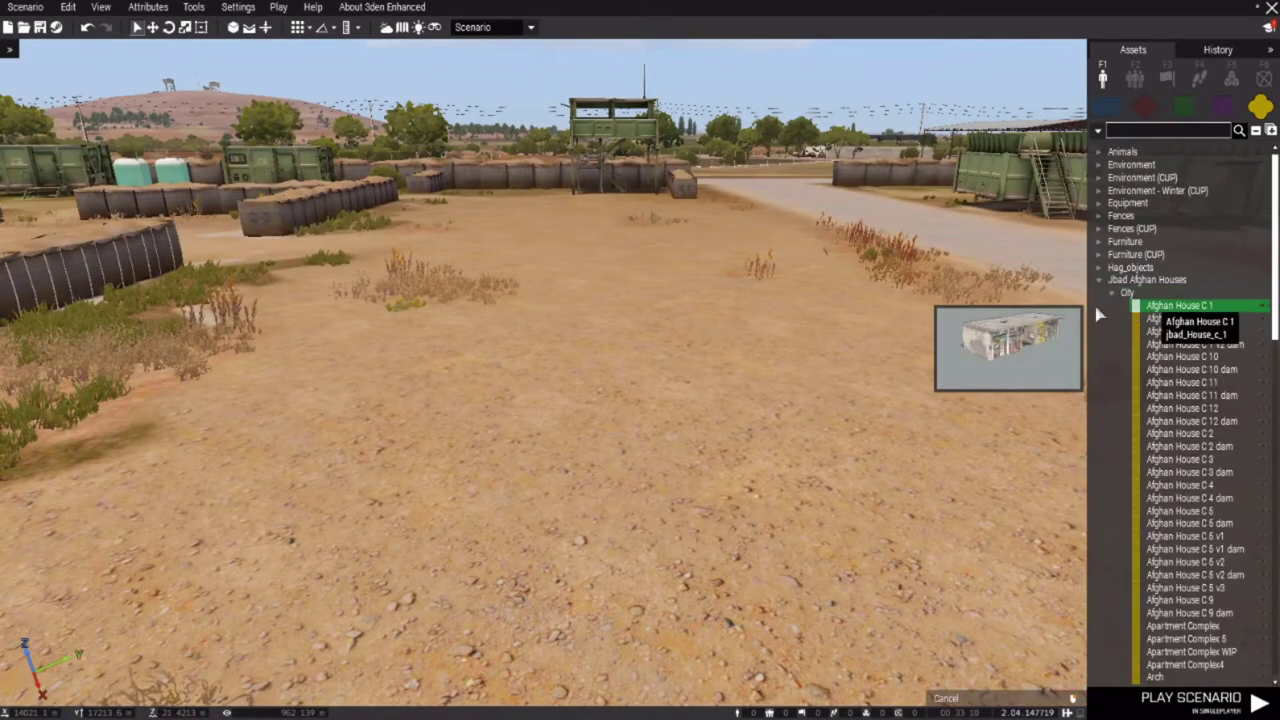
click(837, 411)
scroll(650, 360, down, 5)
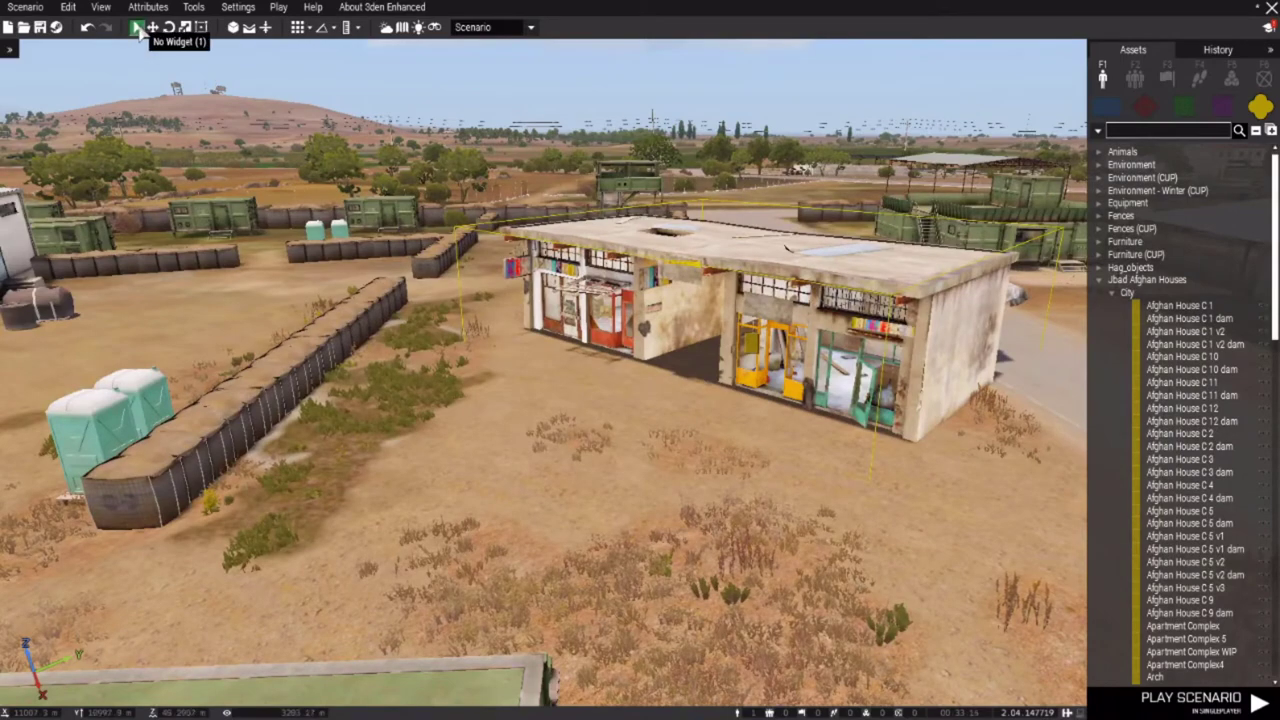
Shift the Afghan house slightly along the ground by moving it freely without a widget.
drag(893, 525, 888, 505)
drag(864, 396, 837, 391)
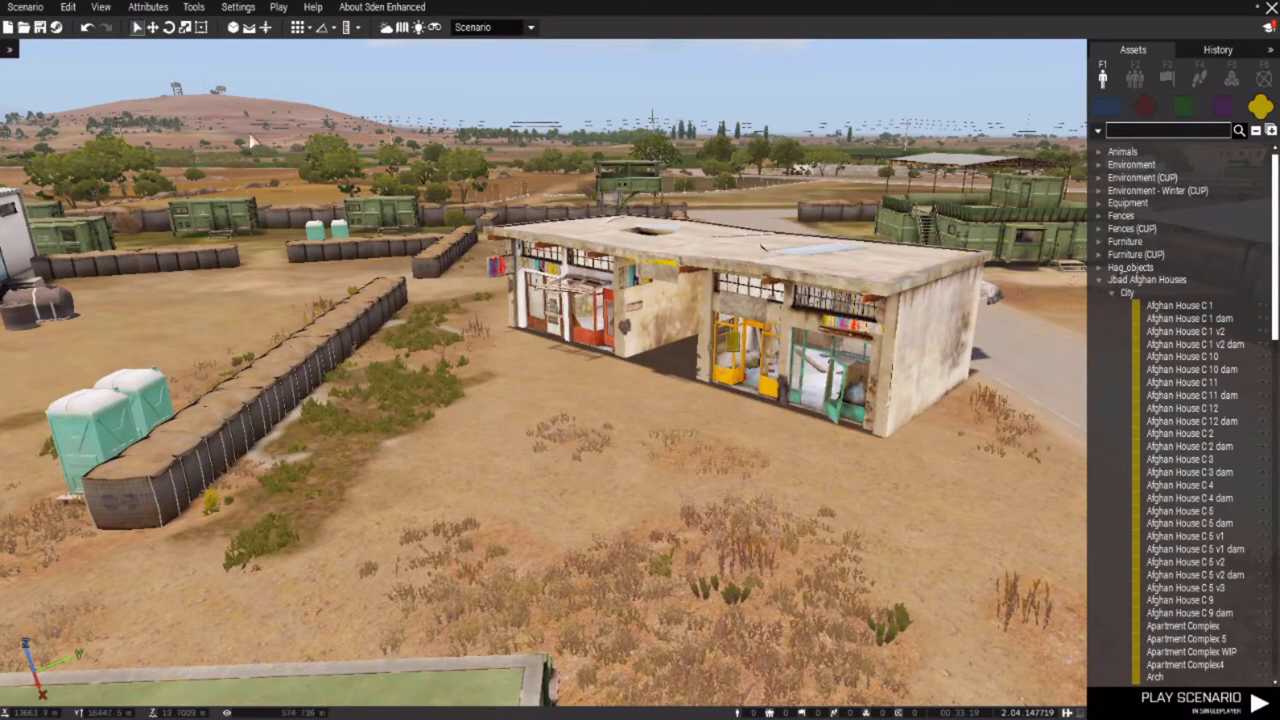
key(w)
right_drag(397, 152, 356, 123)
Reposition the Afghan house along individual axes with the Translation widget, checking it from several sides.
click(603, 250)
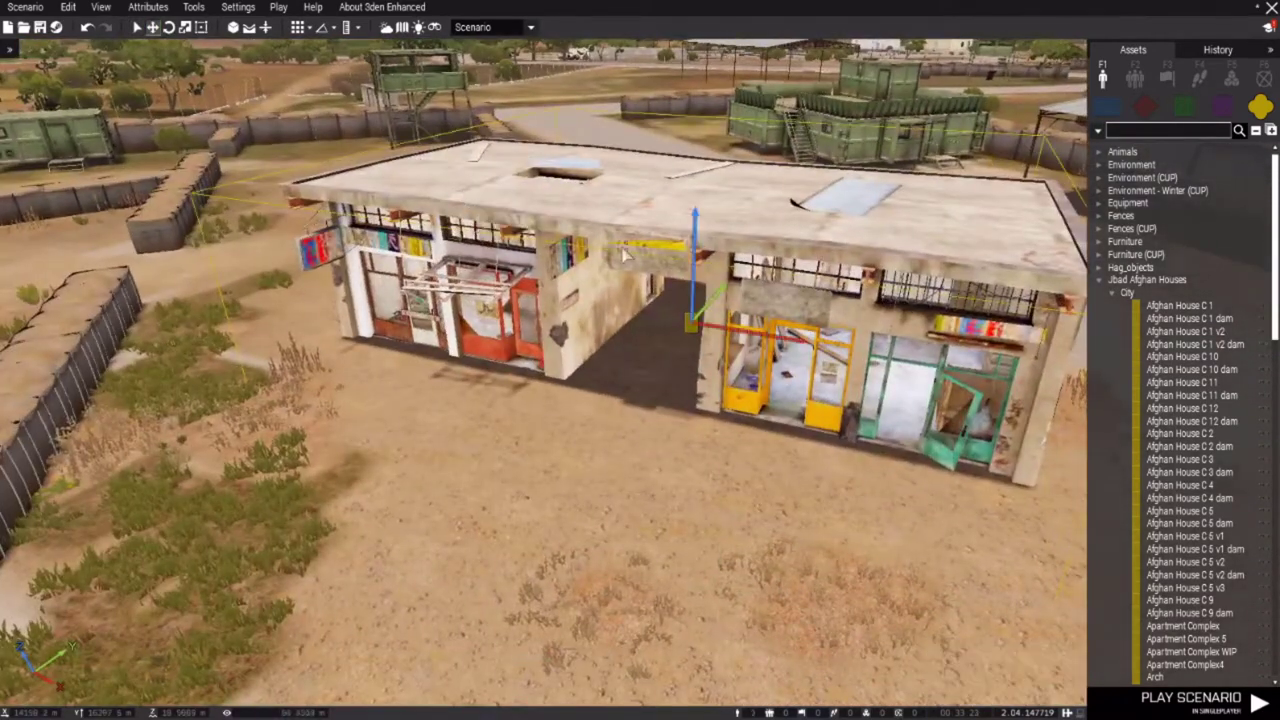
scroll(640, 230, down, 2)
drag(690, 200, 730, 243)
key(d)
right_drag(677, 280, 535, 305)
drag(586, 354, 566, 304)
key(a)
right_drag(580, 308, 650, 299)
drag(650, 299, 574, 268)
key(s)
right_drag(574, 268, 683, 255)
key(w)
drag(858, 350, 852, 416)
key(d)
right_drag(852, 416, 648, 400)
key(d)
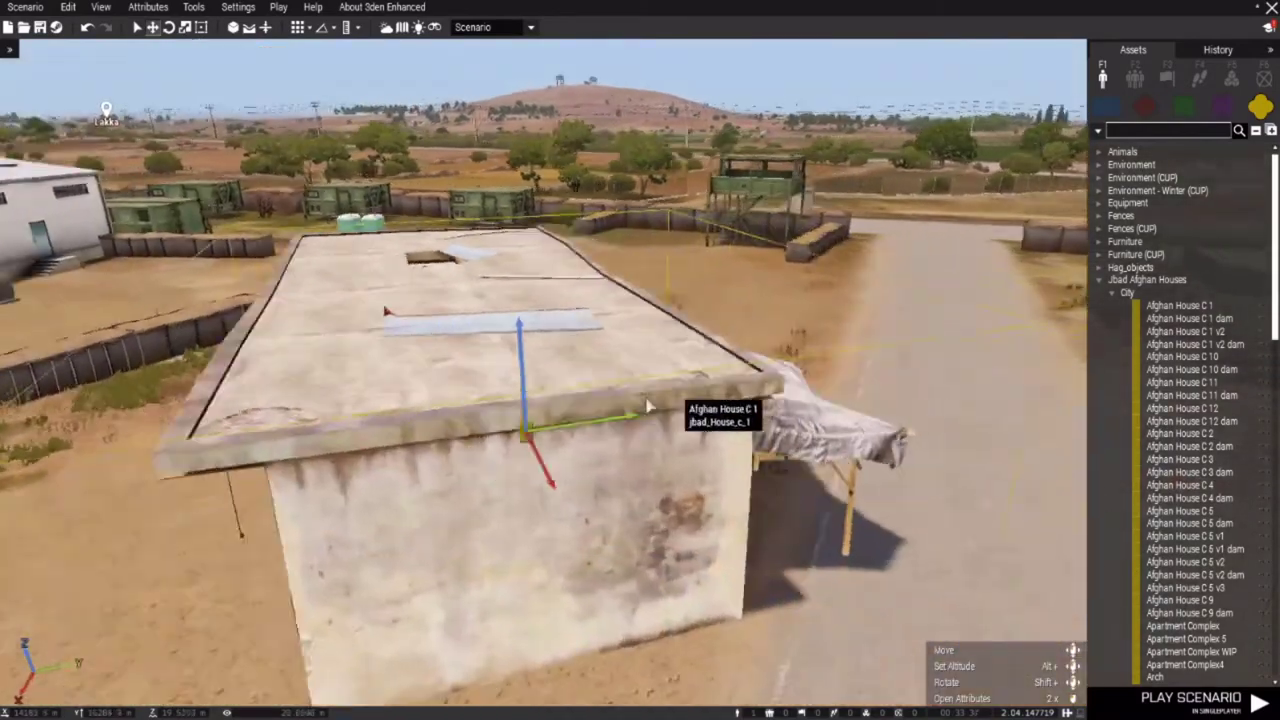
Switch to No Widget and rotate the Afghan house freely in place.
key(a)
key(s)
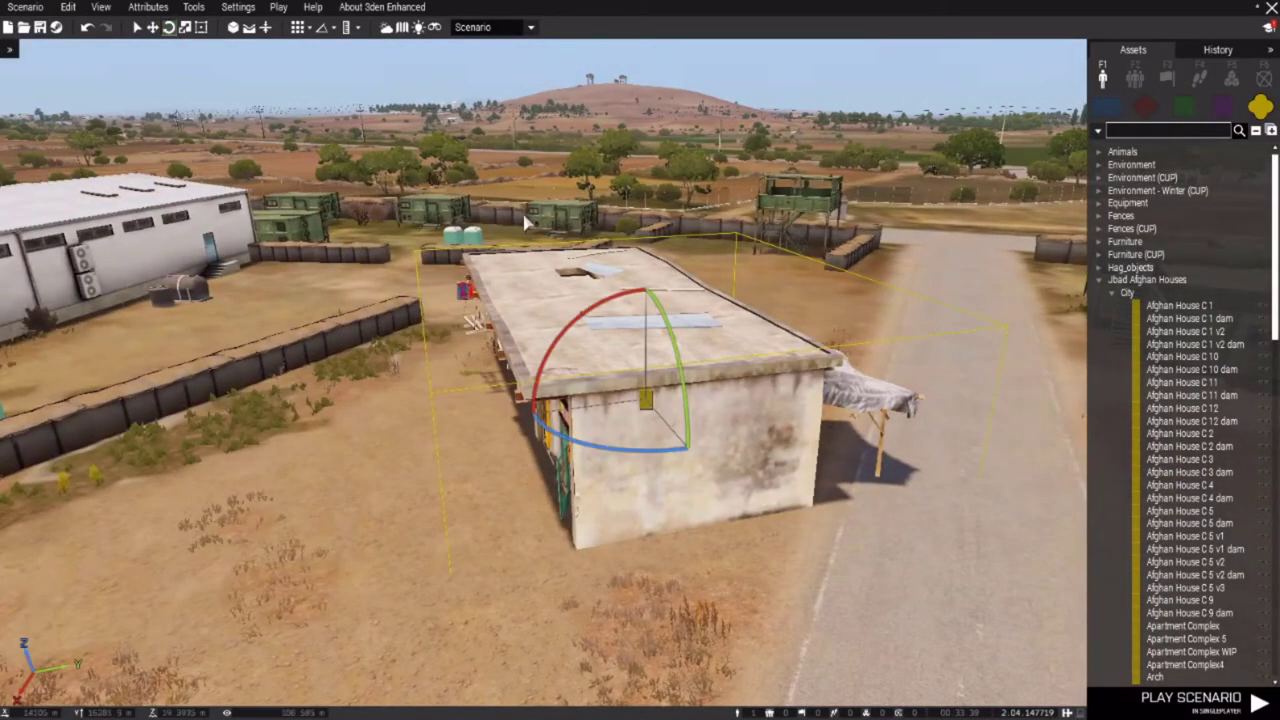
right_drag(532, 235, 620, 262)
key(a)
click(138, 29)
right_drag(365, 120, 520, 172)
key(a)
shift+drag(678, 250, 733, 350)
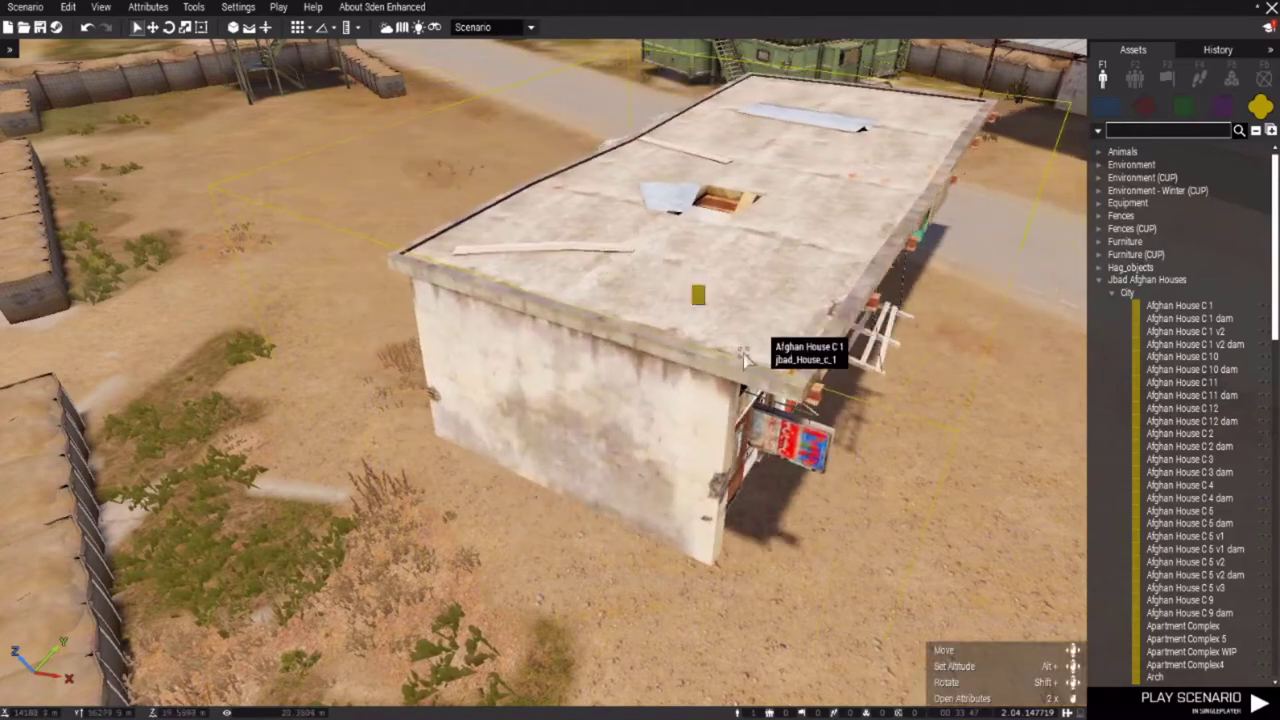
Turn the Afghan house about its vertical axis with the Rotation widget.
key(d)
right_drag(912, 442, 400, 250)
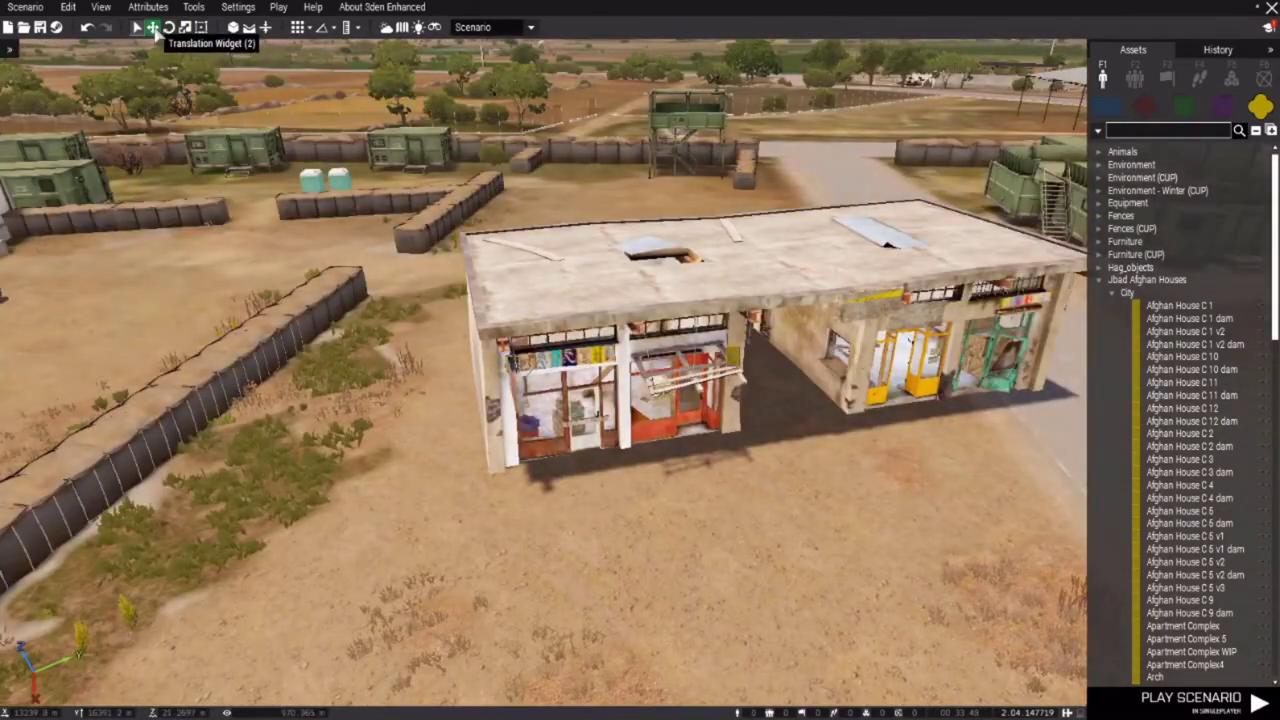
right_drag(590, 160, 643, 275)
key(d)
click(634, 177)
key(w)
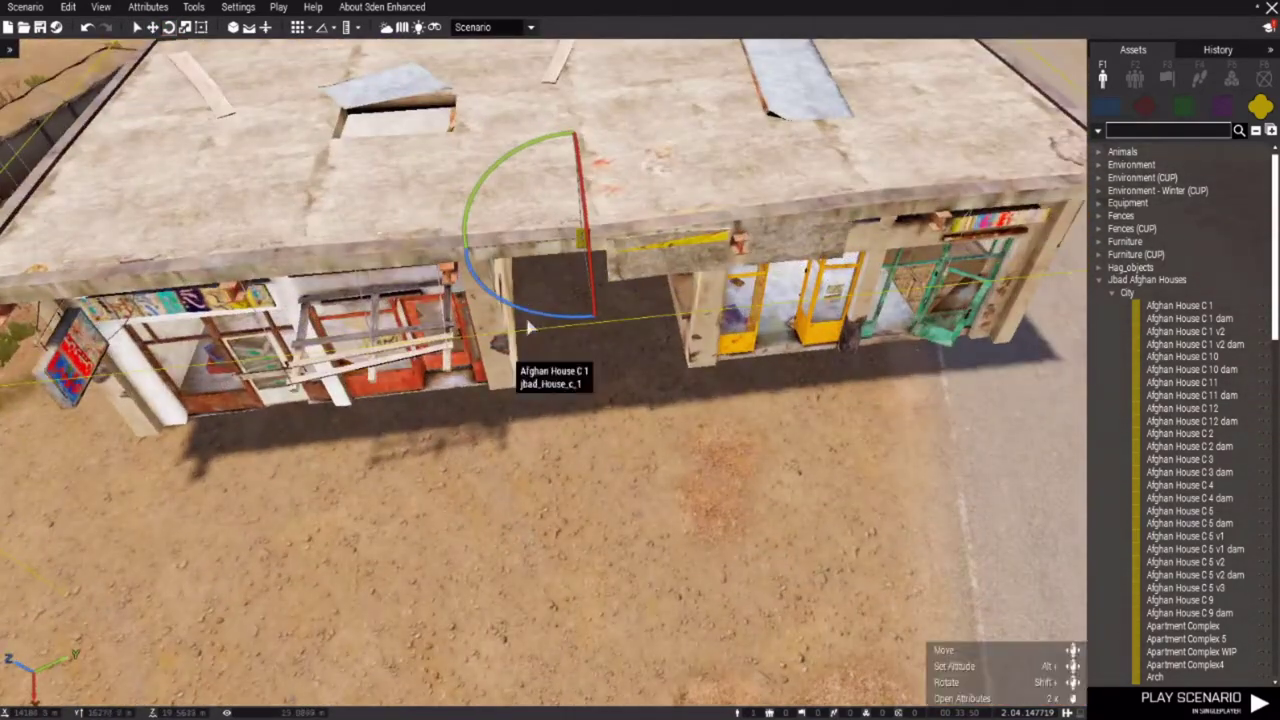
drag(516, 308, 185, 50)
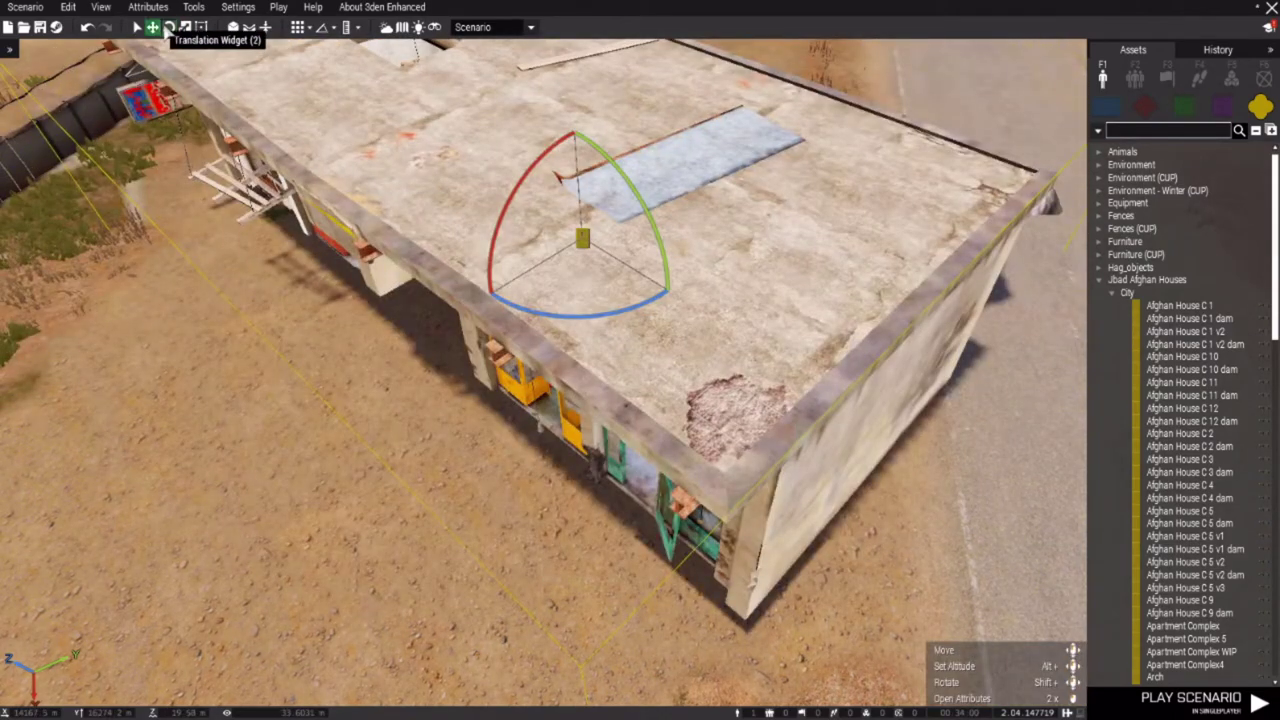
Rotate the Afghan house slightly with the Rotation widget and inspect its orientation from the shop-front side.
mouse_move(616, 258)
mouse_down()
mouse_move(647, 280)
mouse_move(603, 243)
mouse_up()
key(s)
right_drag(537, 288, 455, 145)
key(w)
right_drag(357, 130, 748, 328)
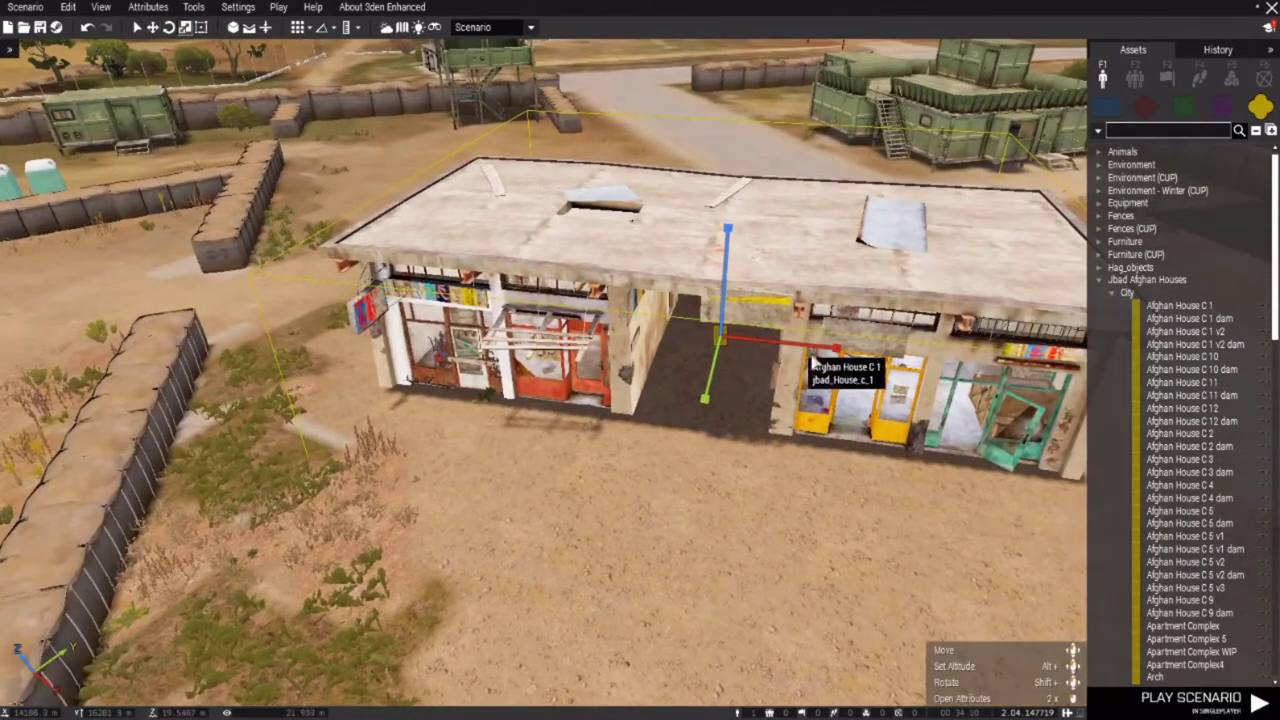
Examine the Afghan house from the side and the front with the Scaling widget active.
key(s)
key(w)
key(d)
right_drag(737, 326, 610, 322)
key(s)
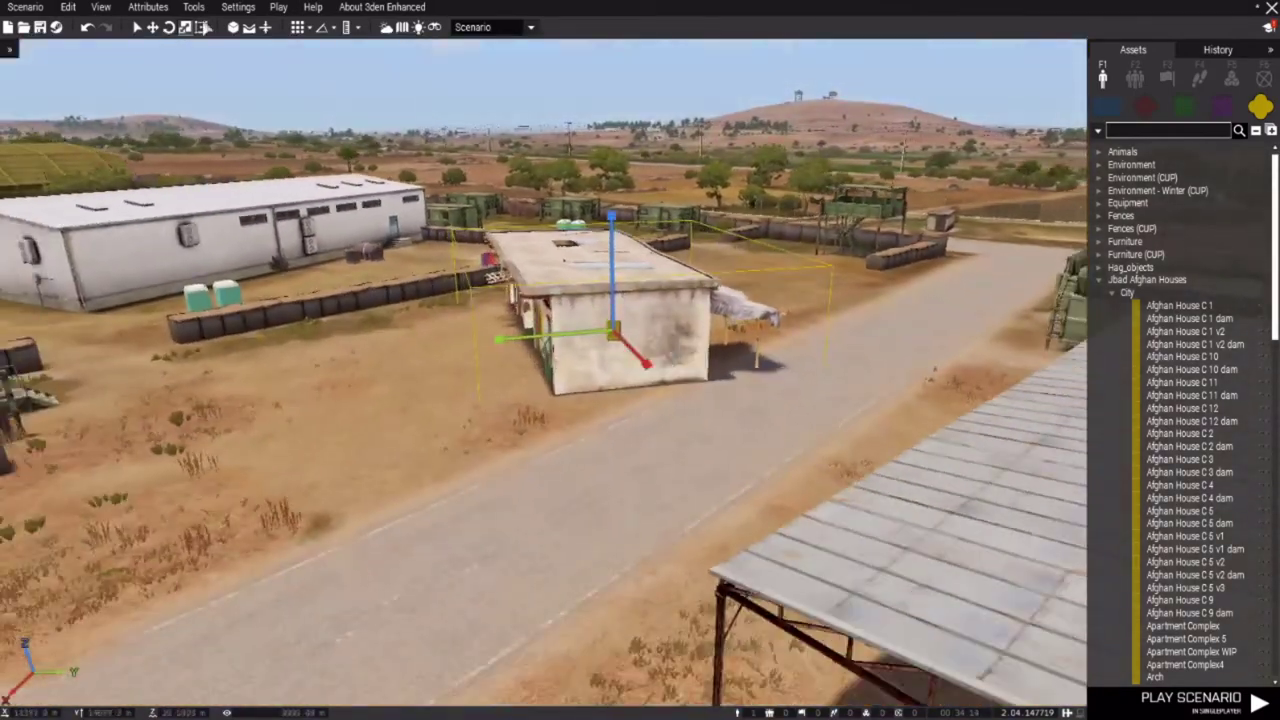
key(a)
right_drag(352, 163, 480, 204)
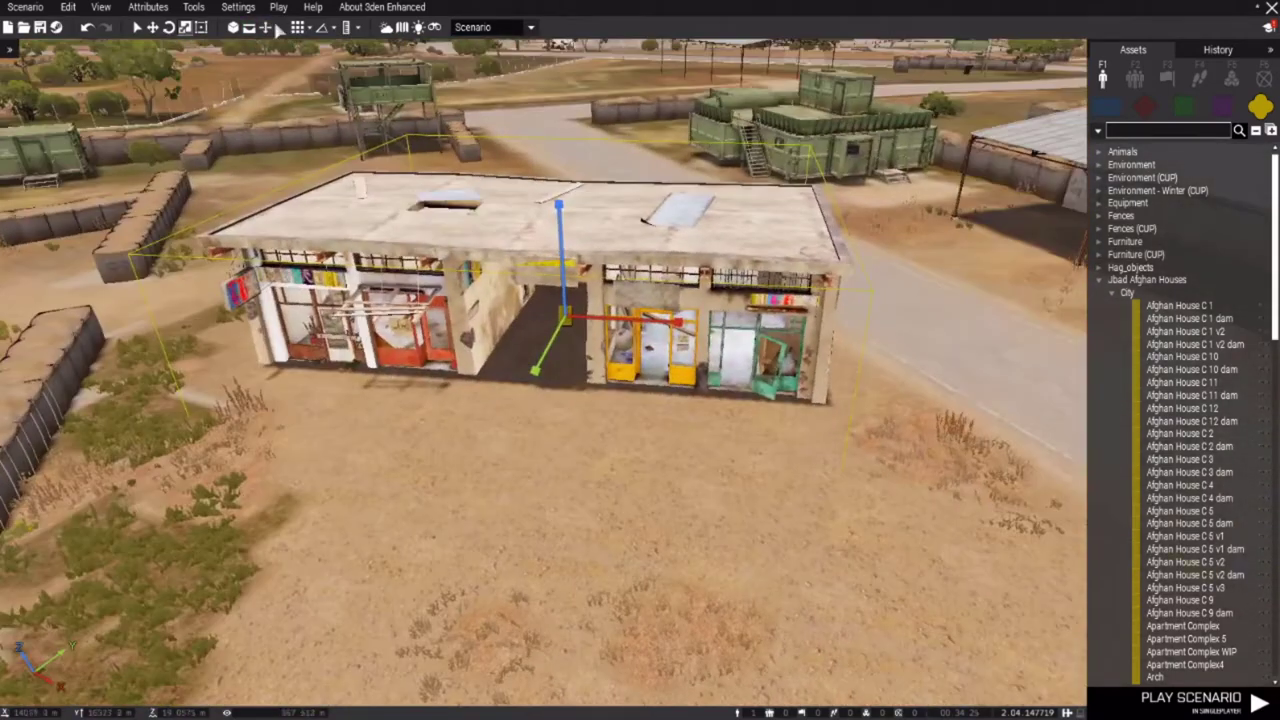
Shift the Afghan house along its axes with the Translation widget and adjust its altitude.
click(155, 28)
mouse_move(679, 322)
mouse_down()
mouse_move(712, 333)
mouse_move(698, 335)
mouse_up()
key(d)
drag(611, 323, 585, 335)
mouse_move(458, 142)
alt+mouse_down()
mouse_move(460, 240)
mouse_move(456, 107)
mouse_move(457, 264)
mouse_move(466, 130)
alt+mouse_up()
Toggle Vertical Mode, adjust the Afghan house's height and move it across the ground beside the road.
click(250, 28)
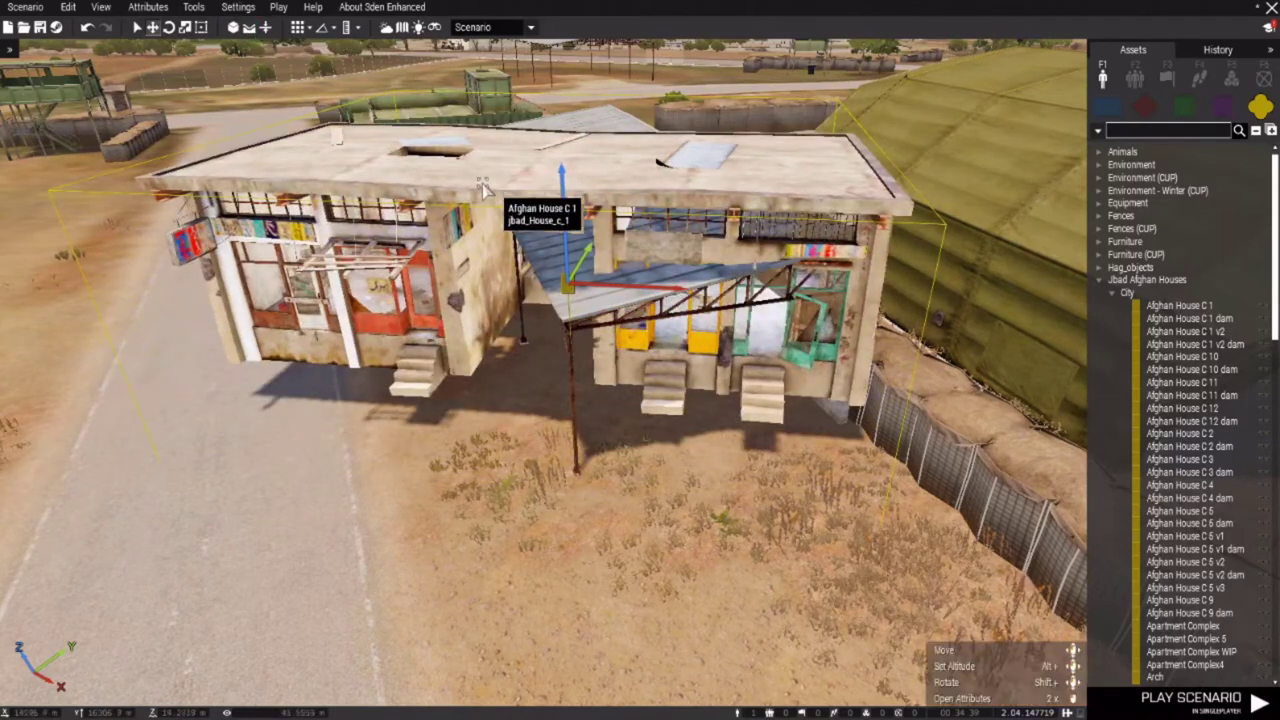
alt+drag(483, 190, 489, 405)
key(a)
drag(494, 321, 406, 322)
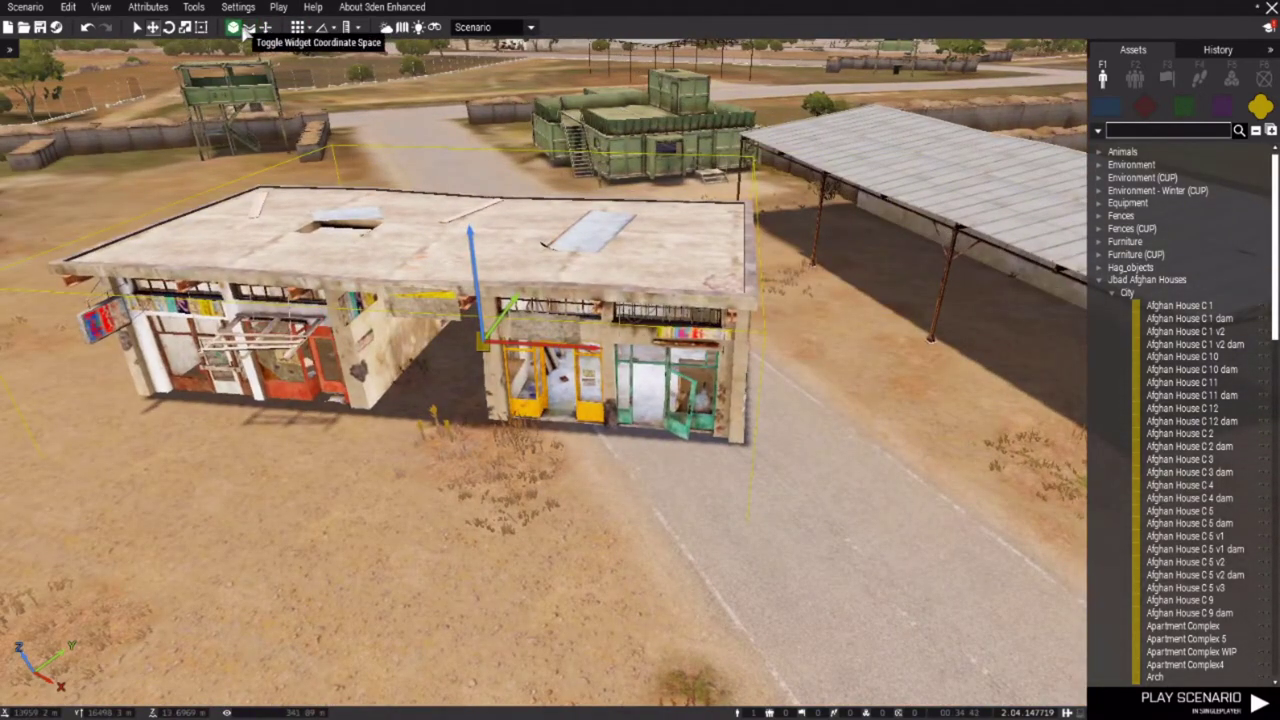
drag(604, 276, 488, 170)
key(d)
key(s)
key(a)
Toggle Vertical Mode again and move the Afghan house freely over the road area.
click(249, 28)
drag(508, 230, 603, 108)
key(s)
key(d)
key(a)
scroll(626, 204, up, 6)
right_drag(643, 230, 561, 152)
scroll(561, 290, down, 8)
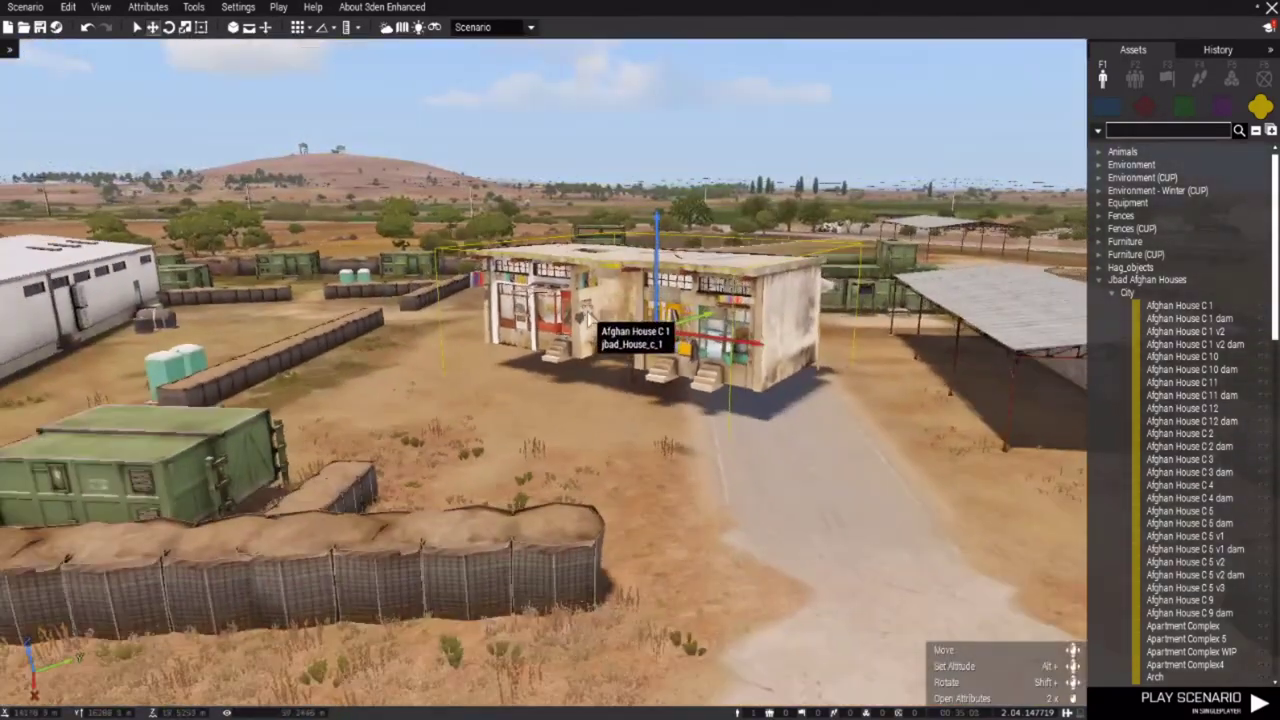
Carry the raised Afghan house out of the base to the hillside beyond the road.
key(s)
key(w)
drag(603, 326, 408, 308)
key(w)
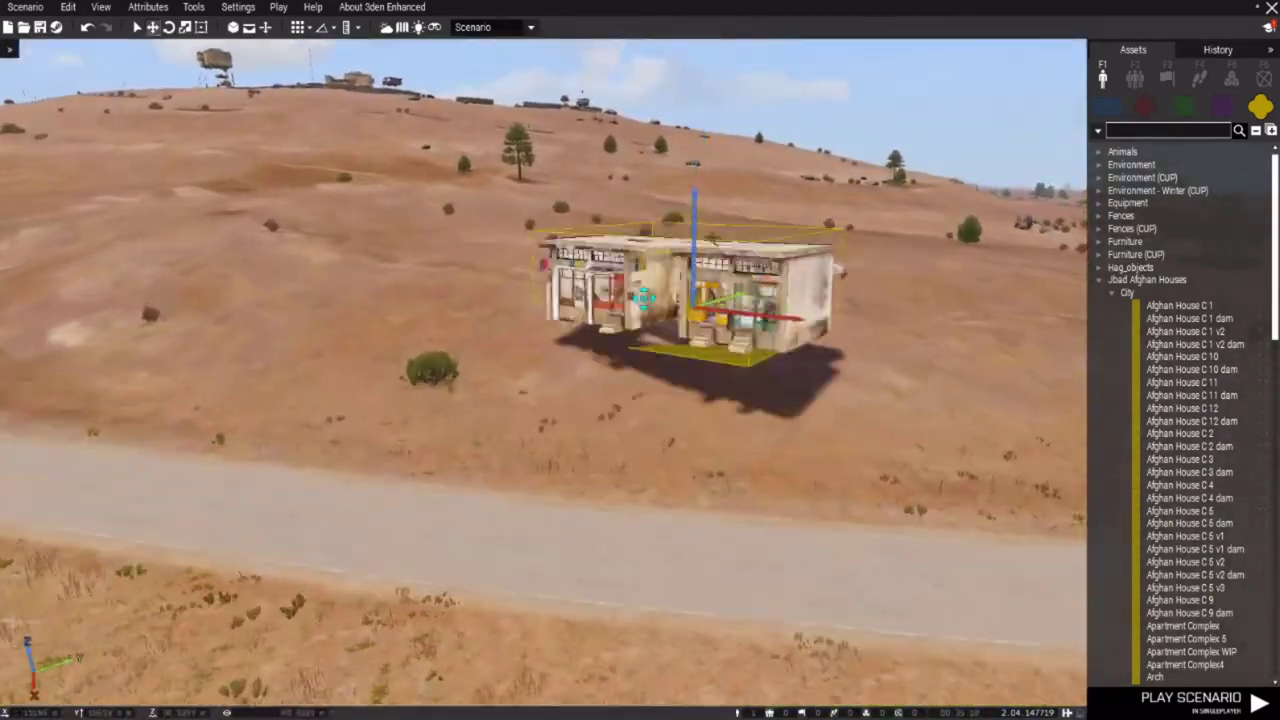
key(w)
key(a)
right_drag(665, 325, 827, 330)
Paste a copy of the Afghan house at its original position and slide it alongside the first one.
key(ctrl+c)
key(ctrl+shift+v)
drag(831, 325, 484, 300)
click(636, 370)
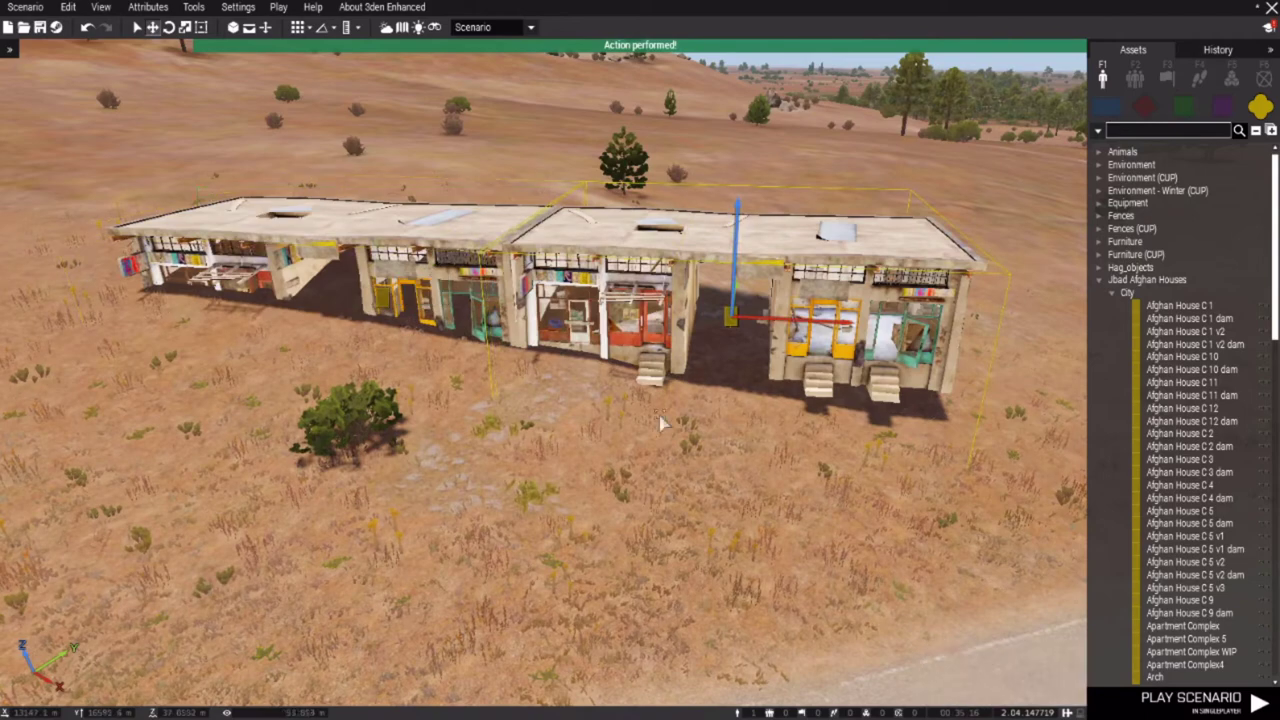
Delete the extra house, paste a fresh copy of the remaining Afghan house and position it on the hillside.
key(Delete)
click(642, 332)
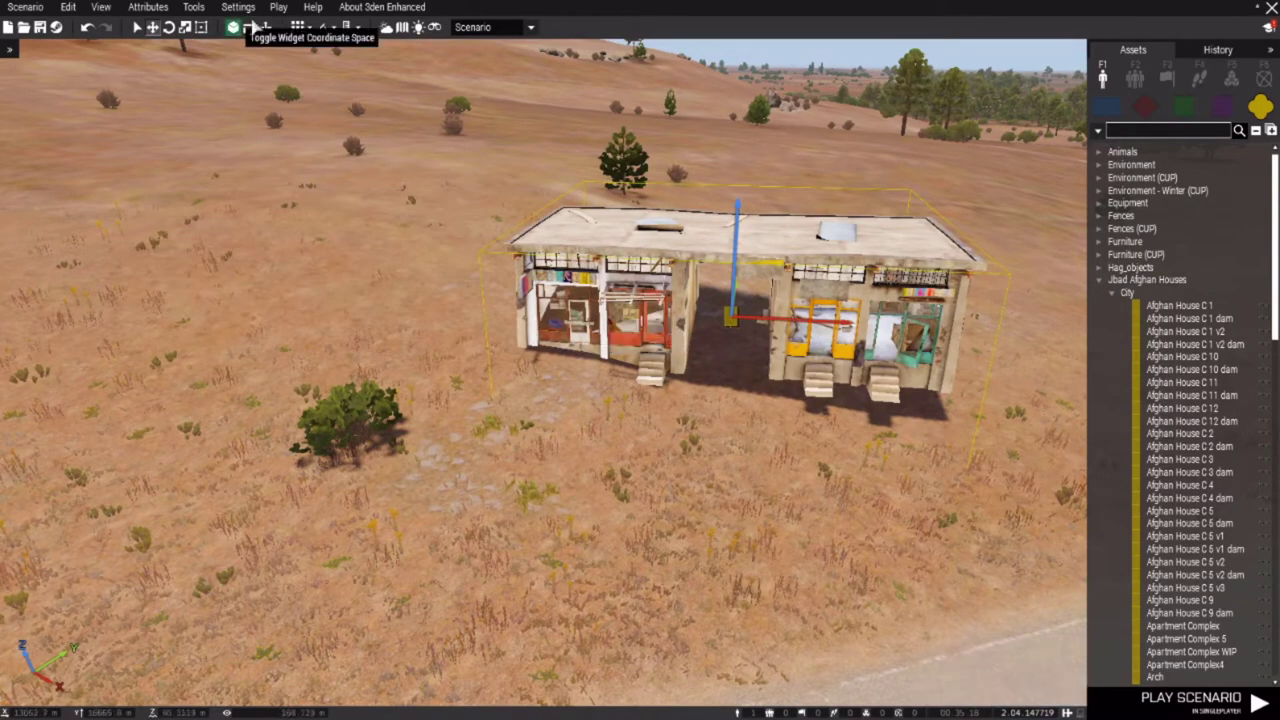
key(ctrl+c)
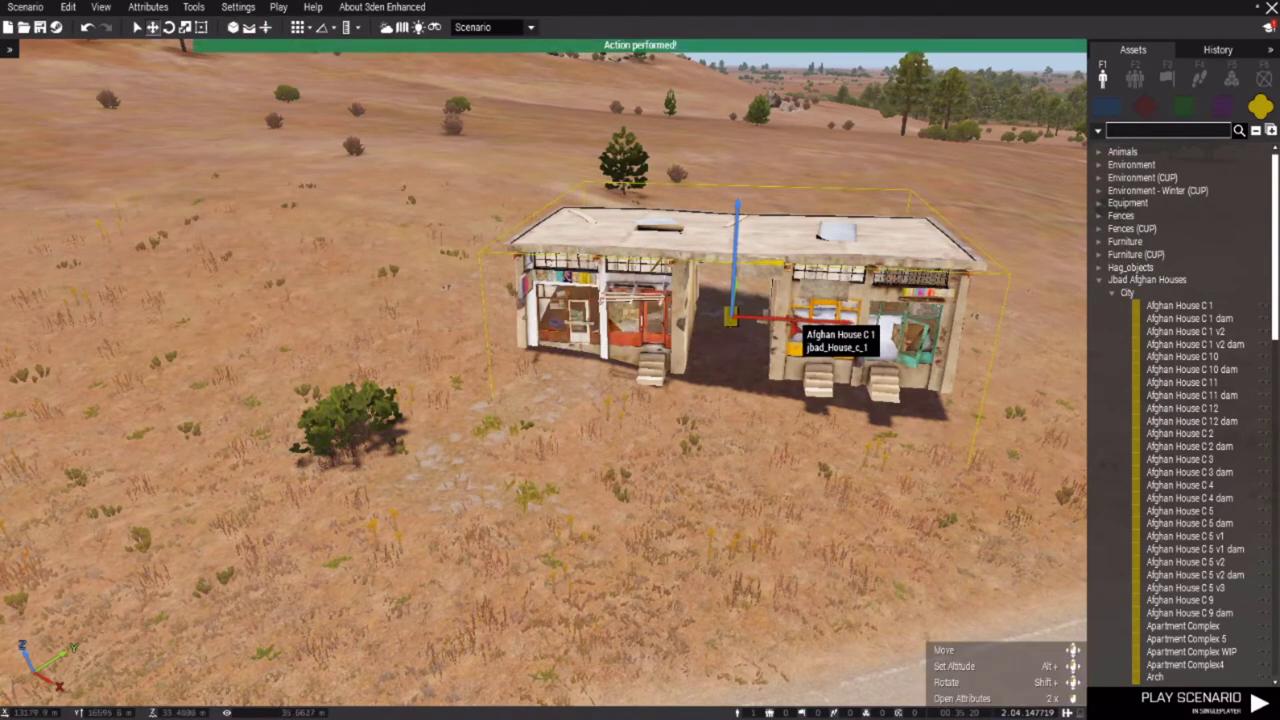
key(ctrl+v)
drag(540, 300, 400, 250)
mouse_move(482, 240)
mouse_down()
mouse_move(506, 205)
mouse_move(466, 246)
mouse_up()
Delete all Afghan houses from the hillside.
drag(242, 166, 917, 487)
key(Delete)
click(569, 260)
key(Delete)
Fly the camera from the hillside back to the road inside the military base.
key(d)
right_drag(991, 334, 742, 412)
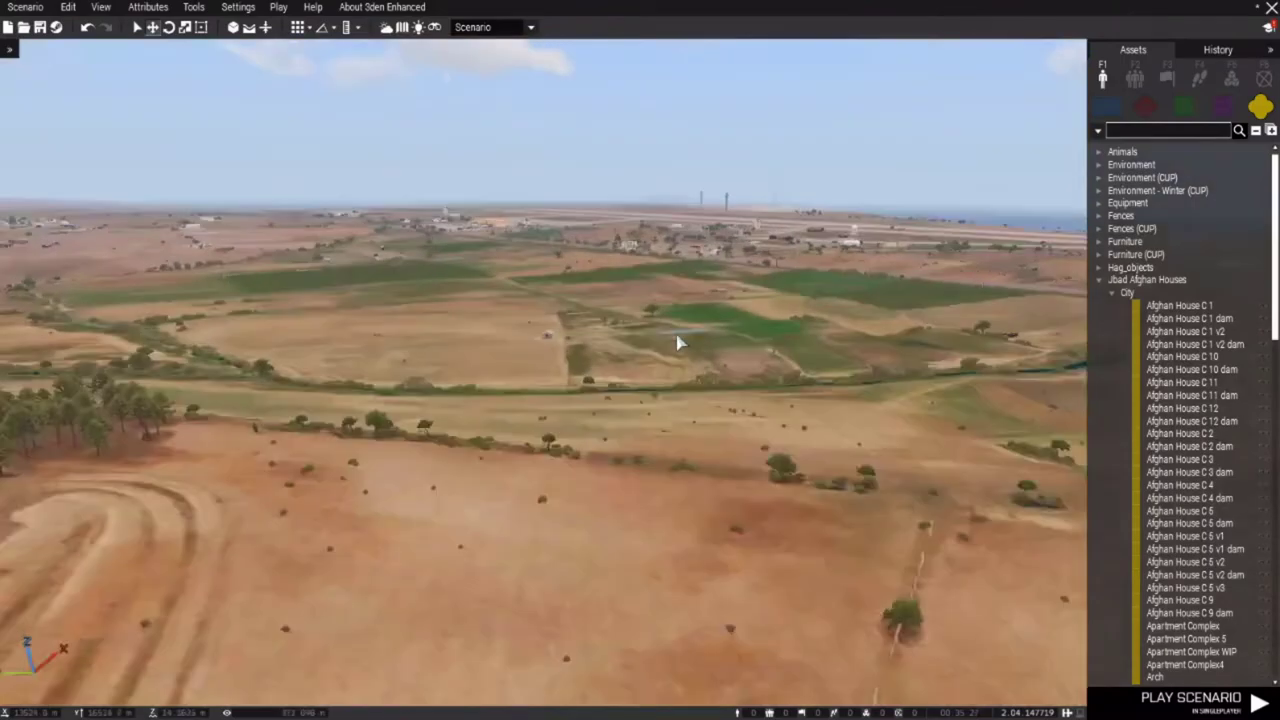
key(w)
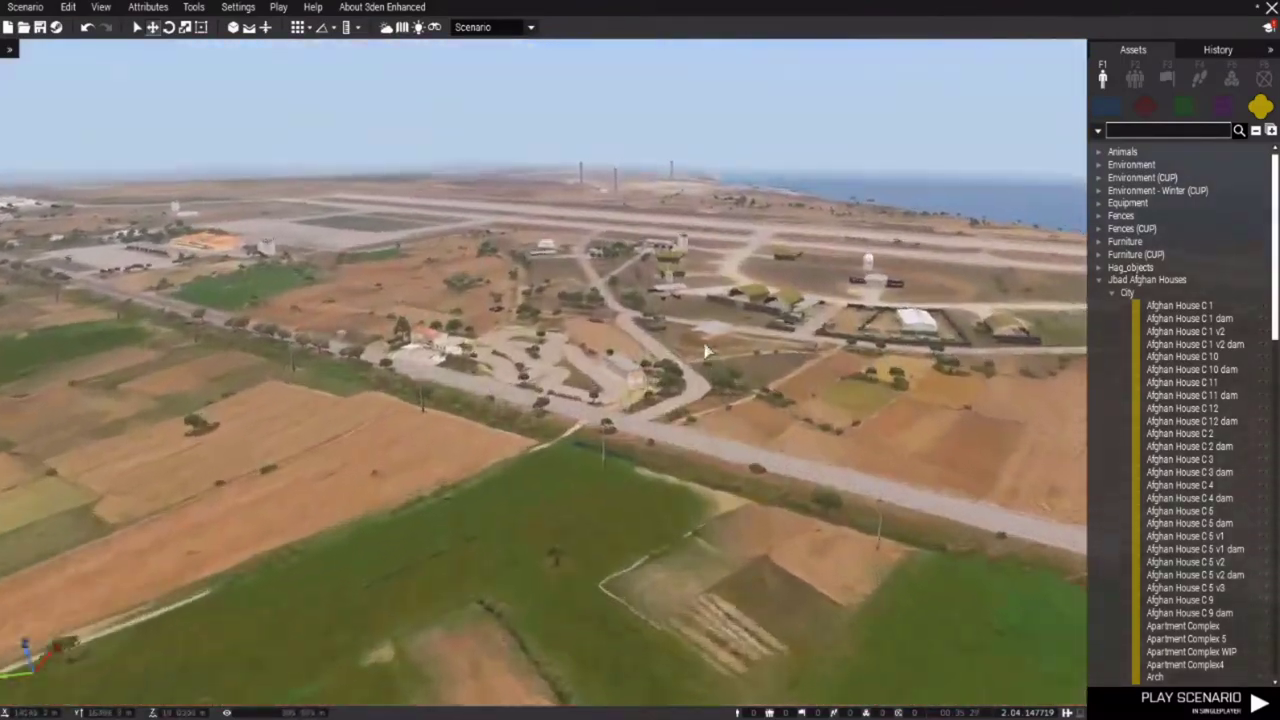
key(w)
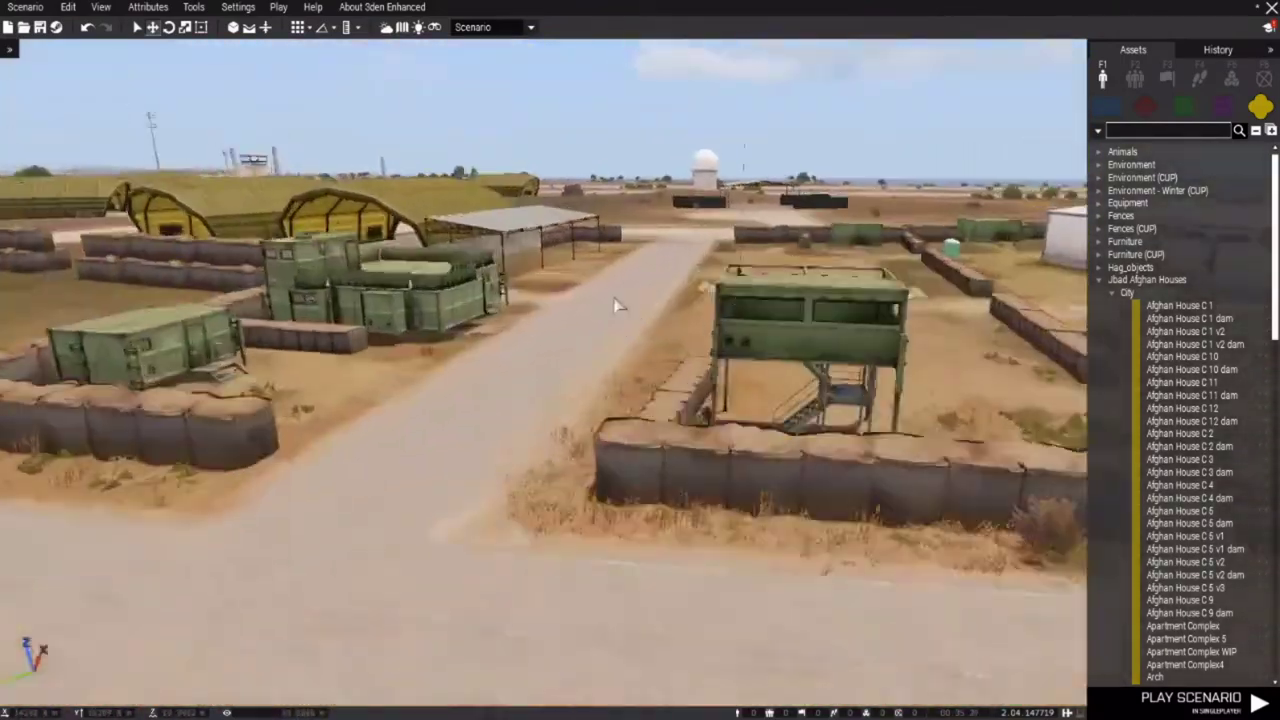
key(w)
right_drag(617, 305, 290, 87)
key(s)
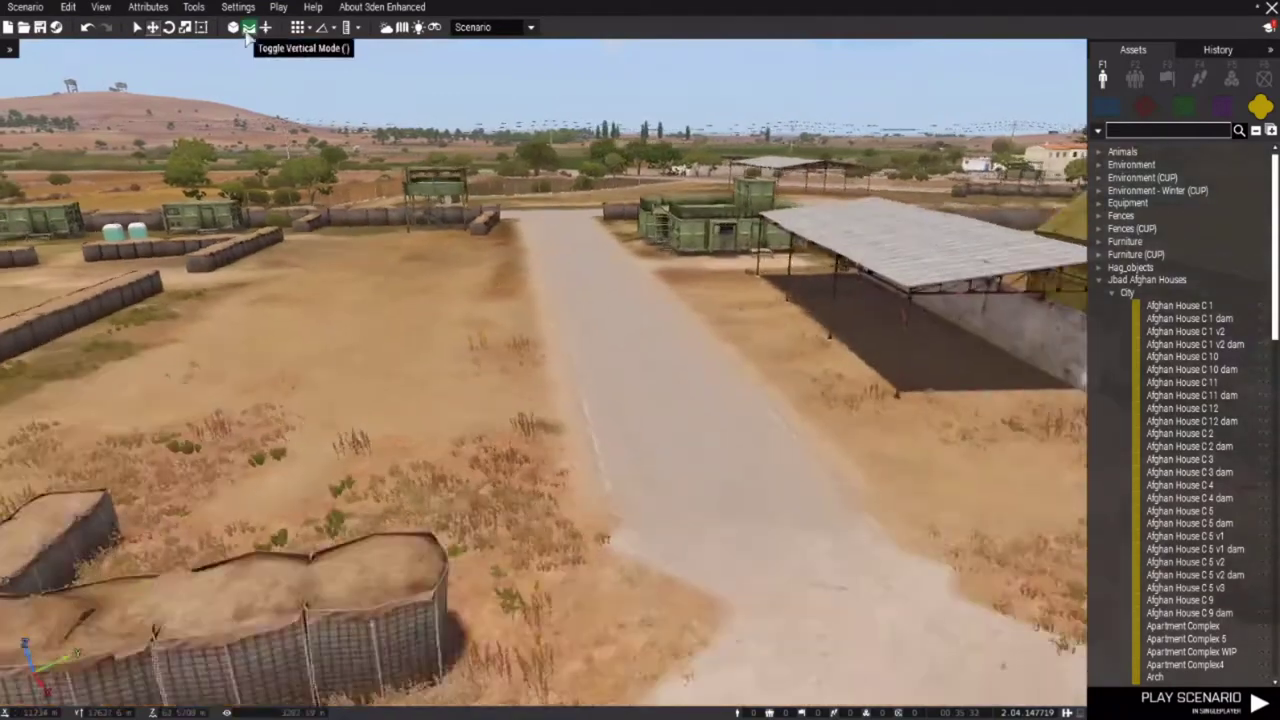
key(s)
Choose 1 m as the translation grid size and toggle the translation grid.
click(309, 29)
right_drag(503, 107, 486, 149)
key(w)
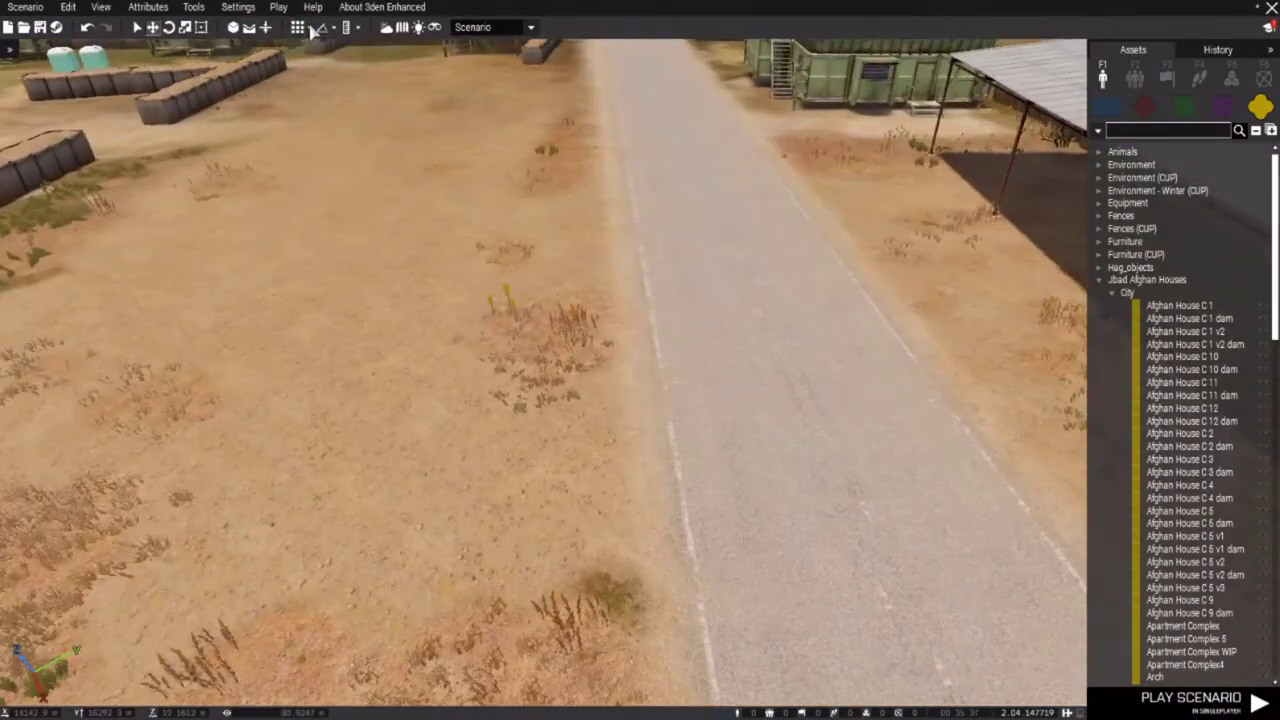
click(311, 29)
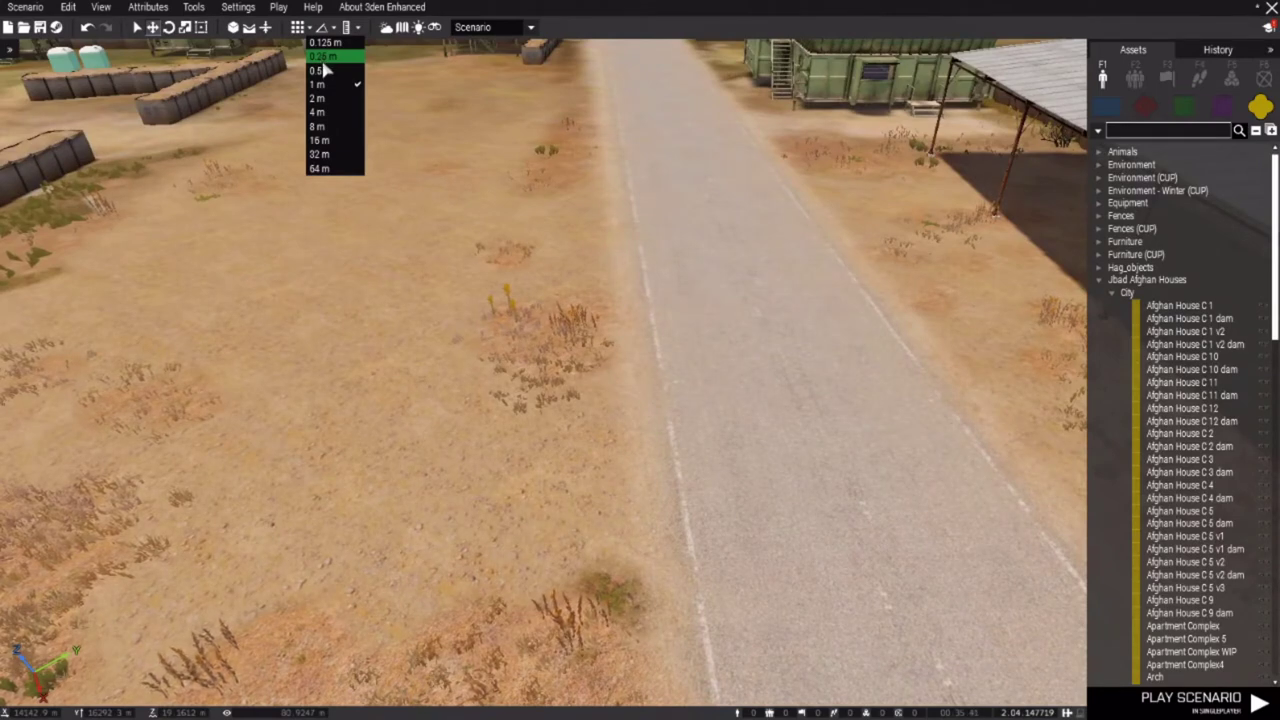
click(310, 30)
click(310, 31)
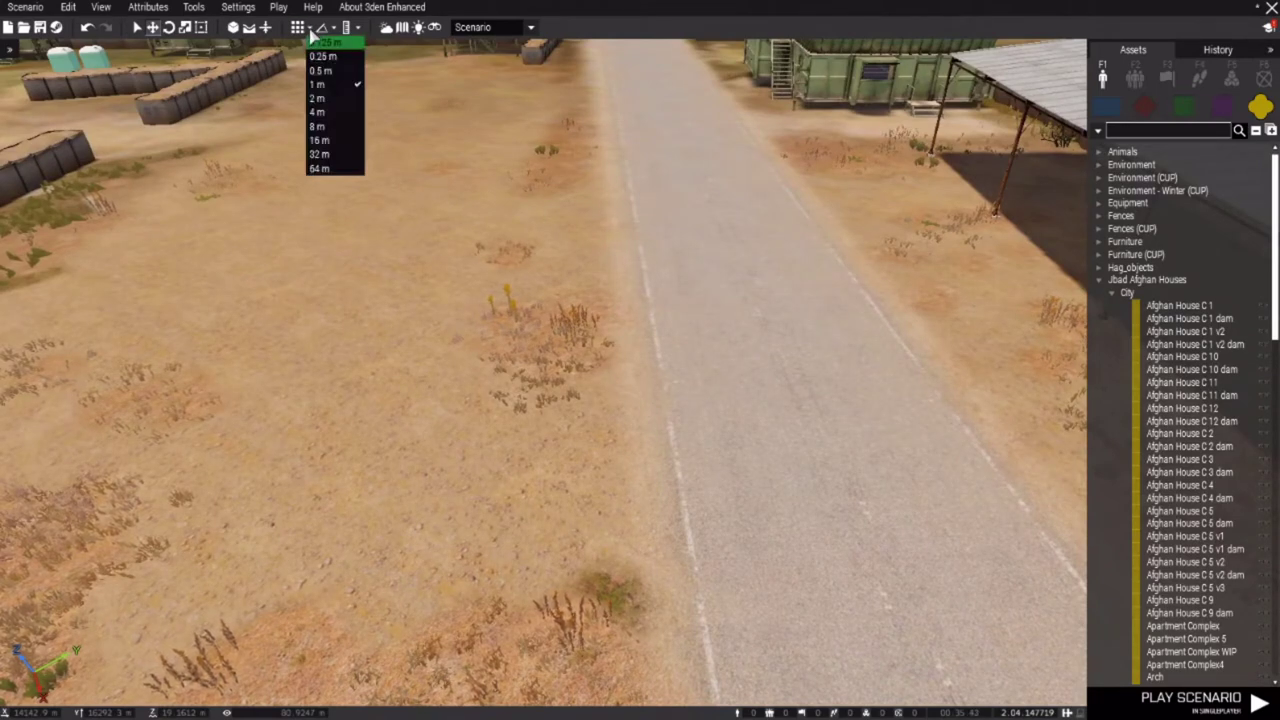
click(323, 88)
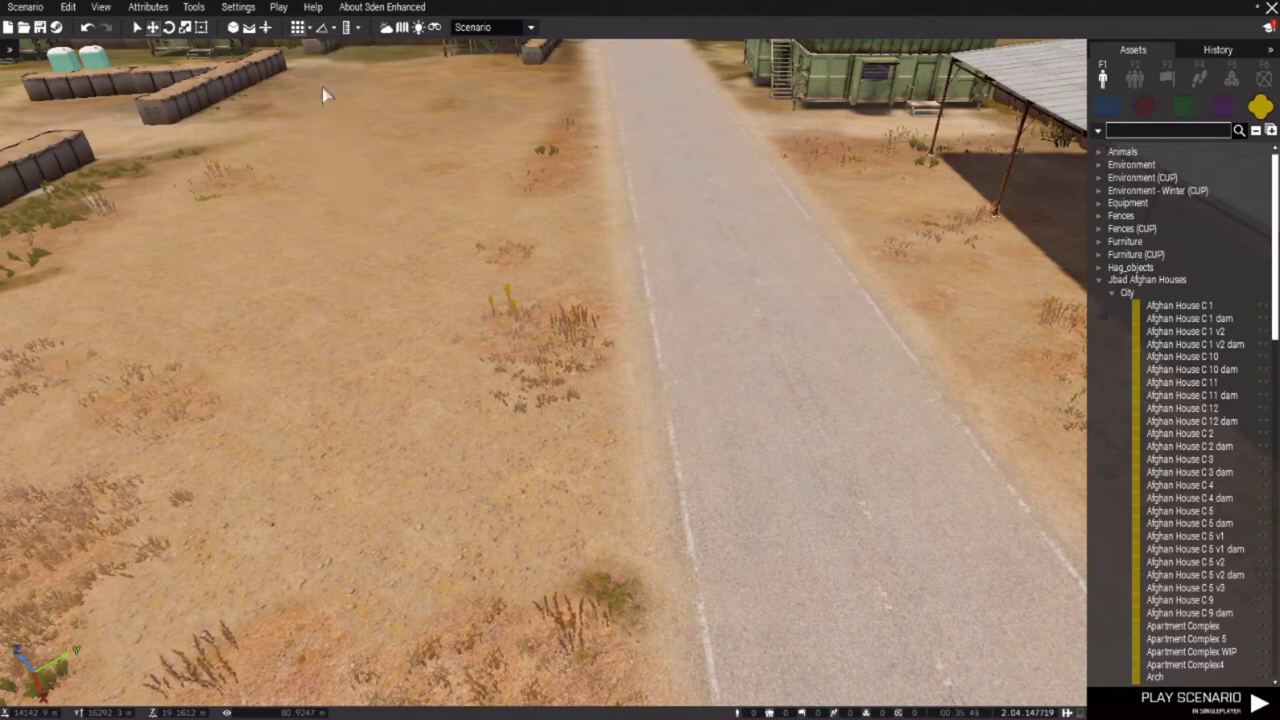
click(311, 31)
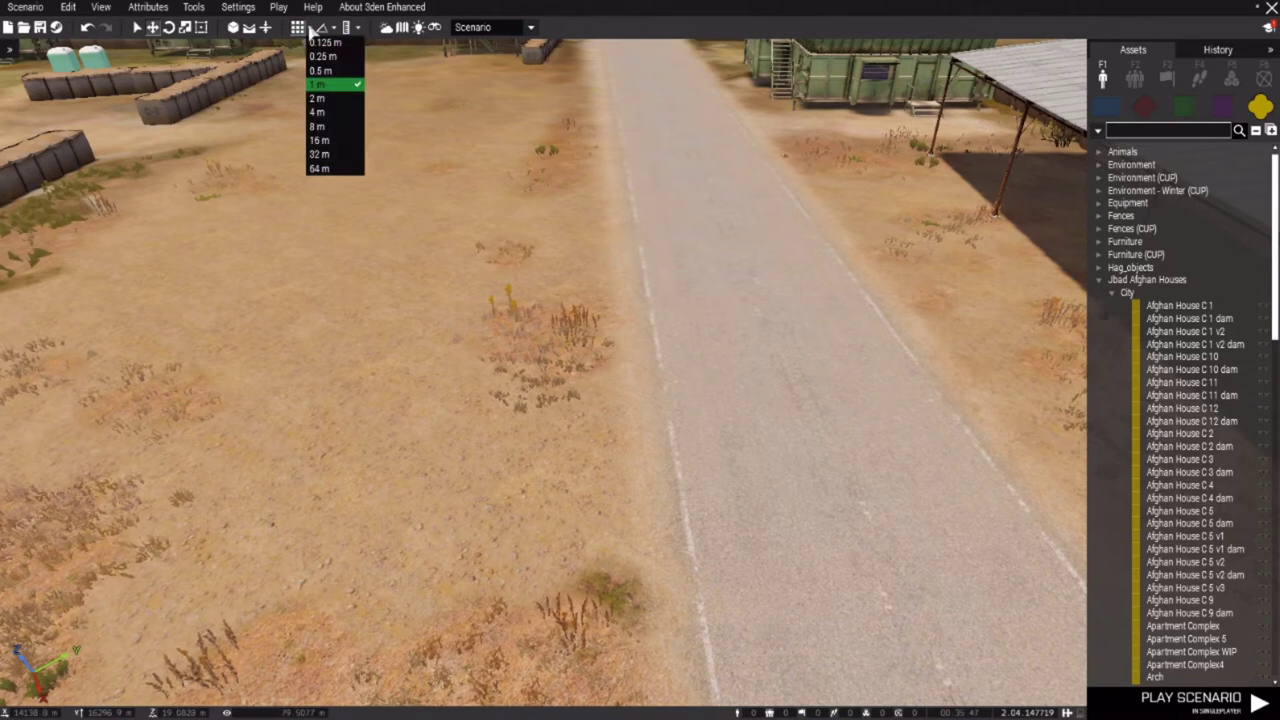
click(297, 33)
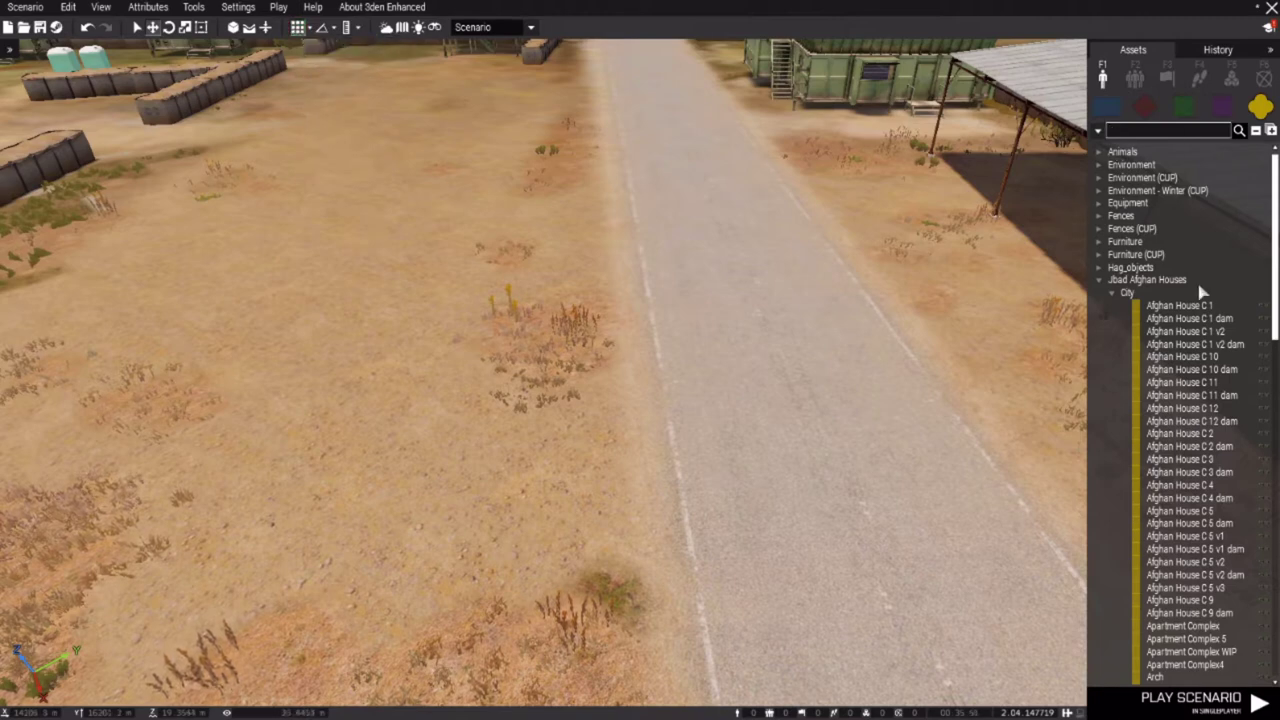
Place an Afghan House C 1 on the base road and move it along its axes in grid increments.
click(1203, 307)
click(655, 190)
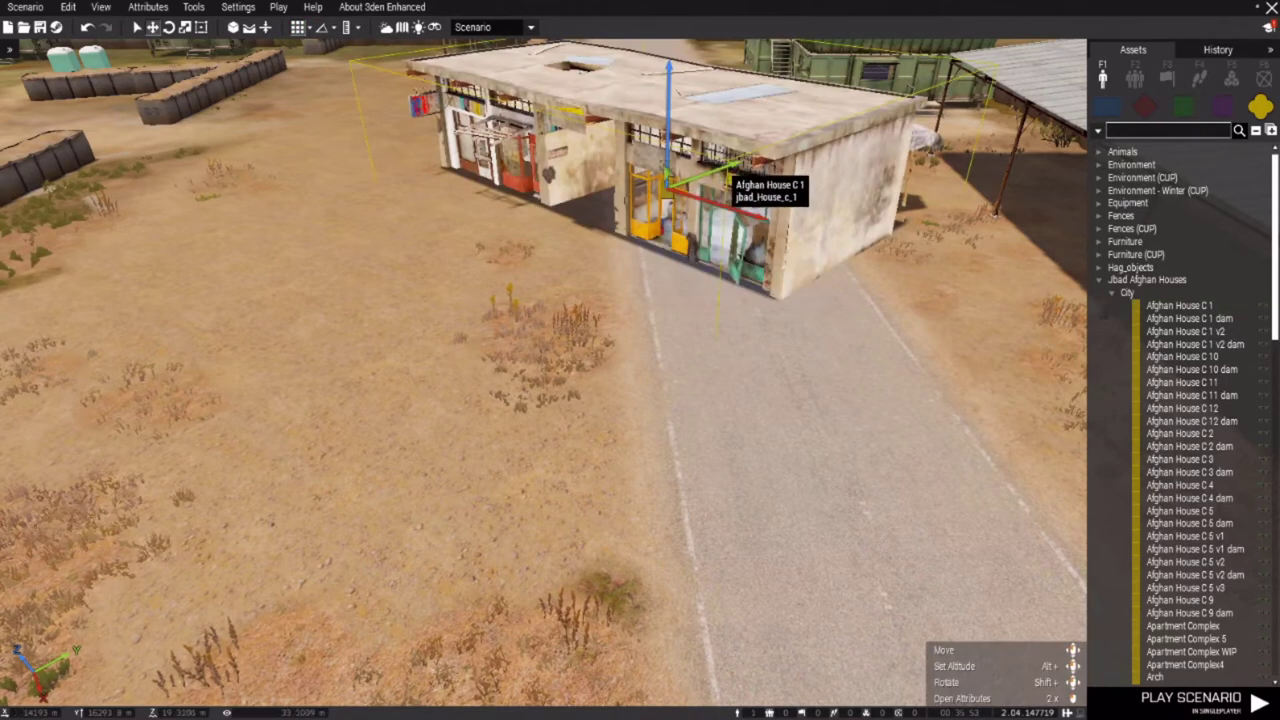
right_drag(512, 82, 586, 148)
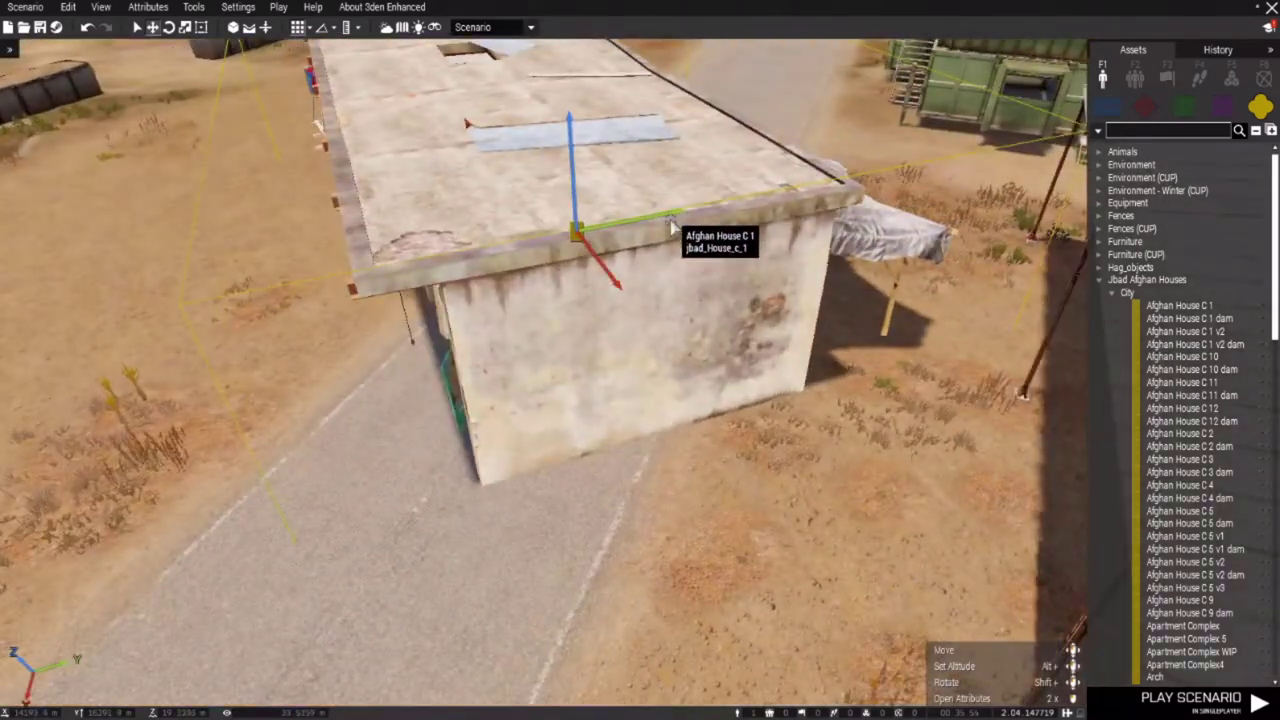
drag(670, 215, 707, 182)
right_drag(707, 182, 757, 162)
drag(747, 160, 786, 165)
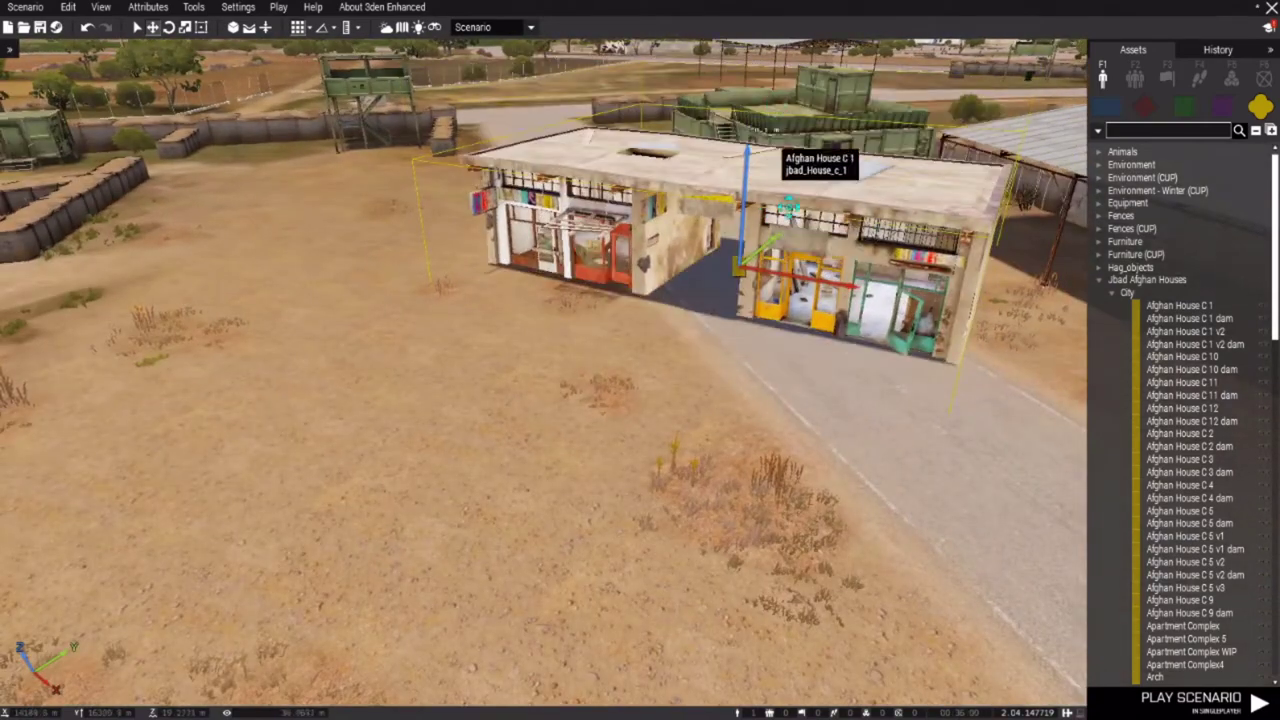
Set the rotation grid to 45° and turn the Afghan house with the Rotation widget.
key(w)
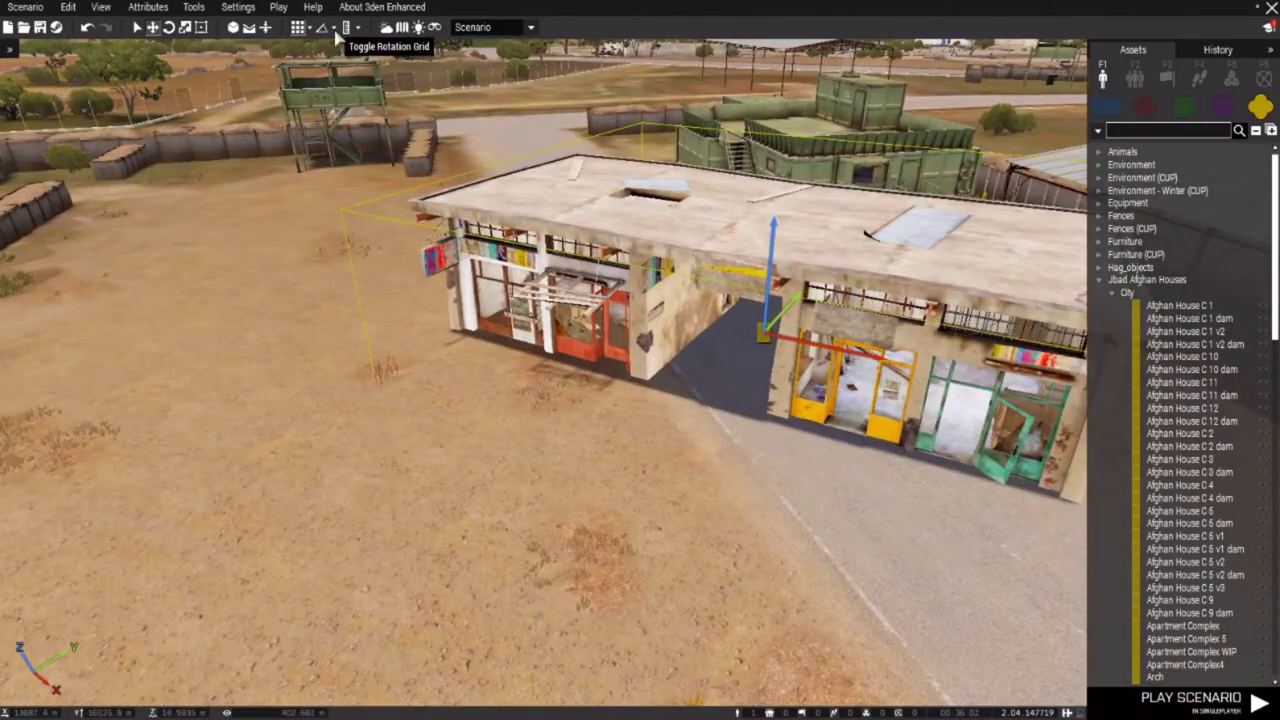
click(334, 29)
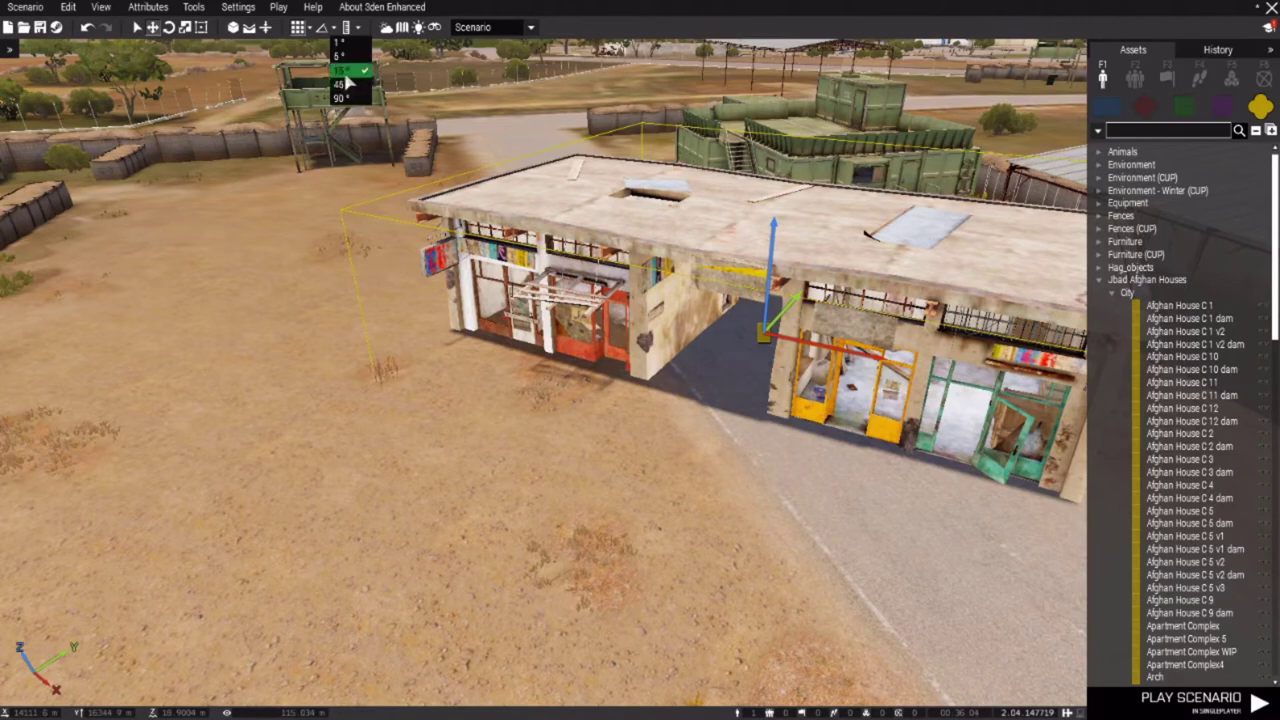
click(341, 84)
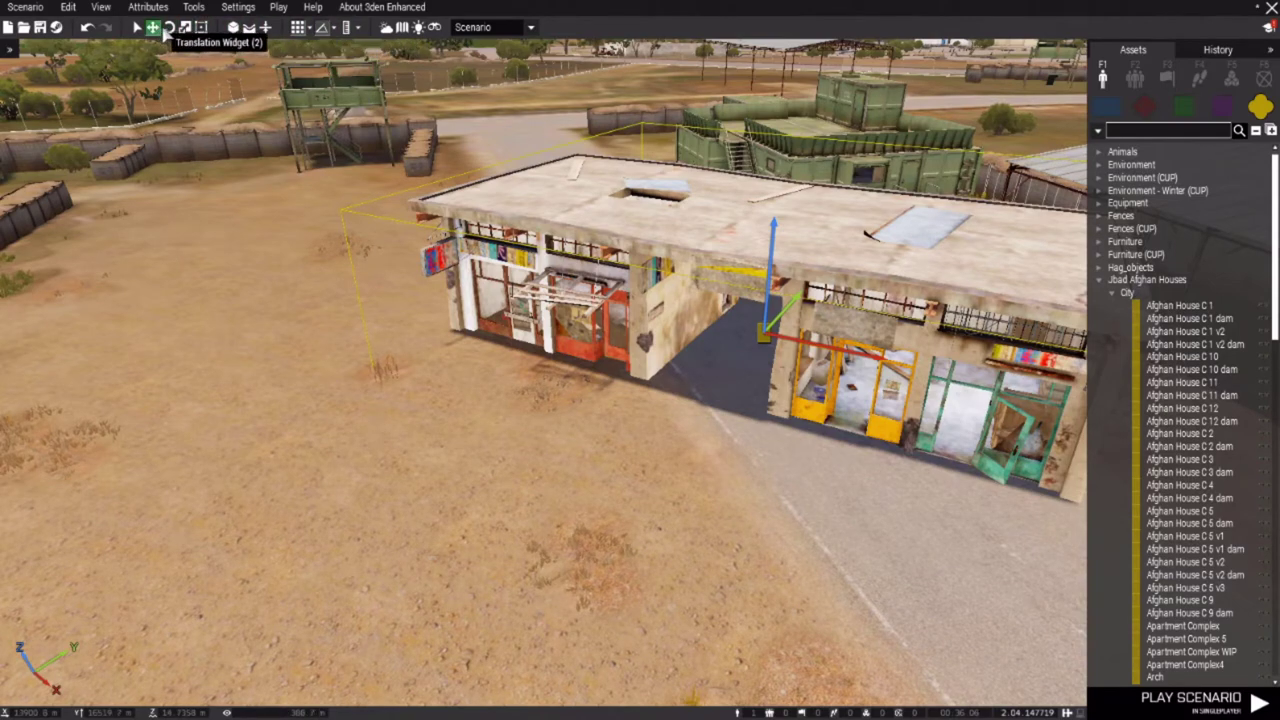
click(168, 29)
right_drag(330, 118, 402, 165)
drag(475, 187, 645, 152)
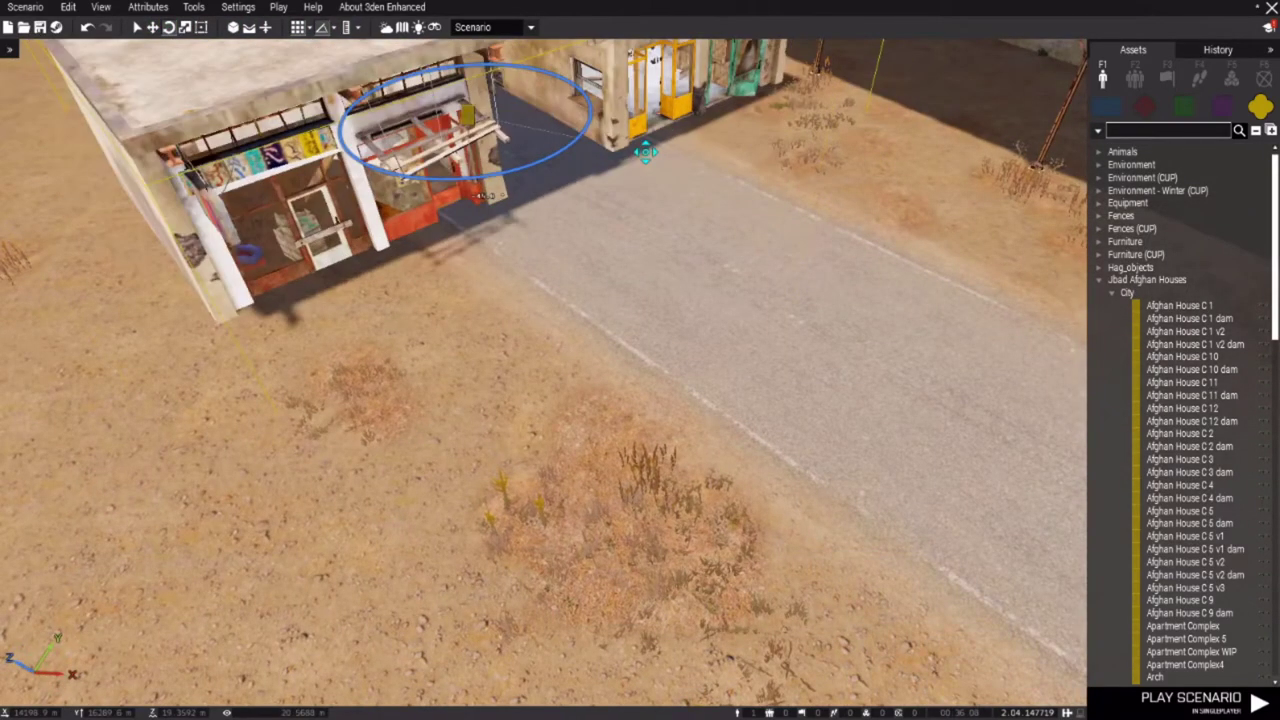
Select the Afghan house on the road with a selection box and delete it.
right_drag(588, 202, 275, 126)
drag(272, 126, 835, 508)
key(Delete)
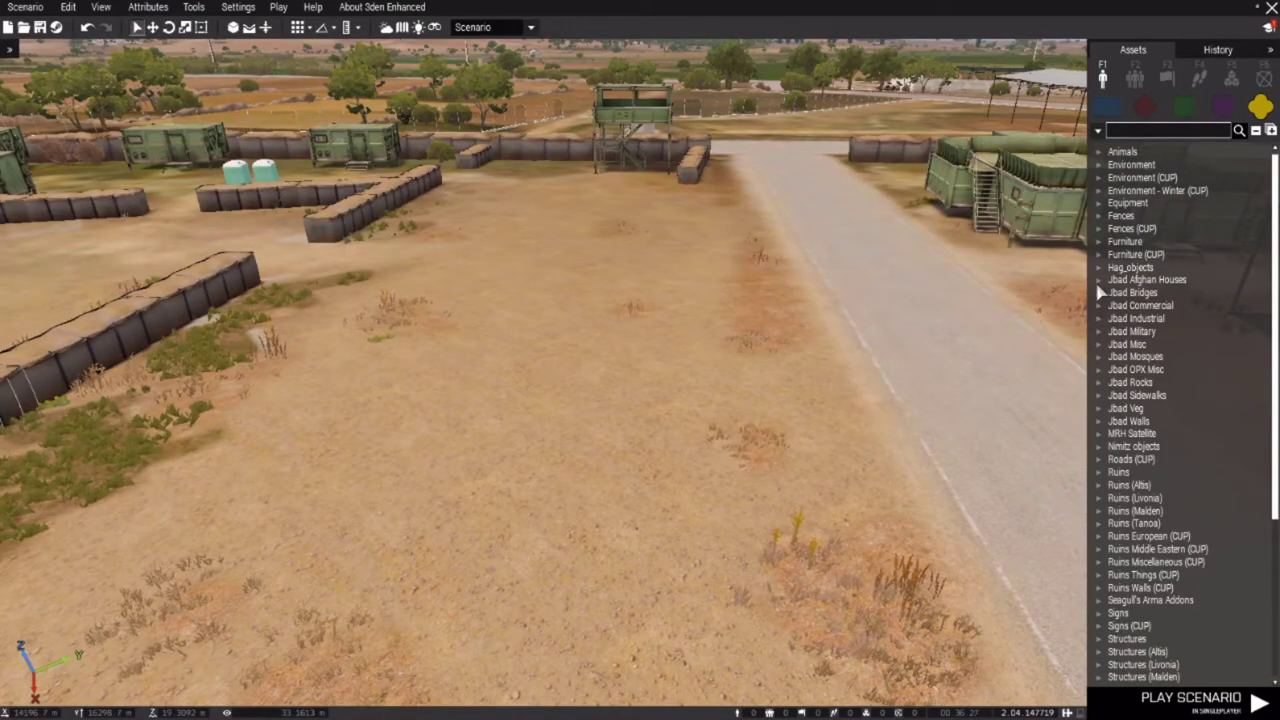
Show the asset lists of the blue, OPFOR, green, purple and yellow categories in turn, and return to the blue one.
click(1106, 107)
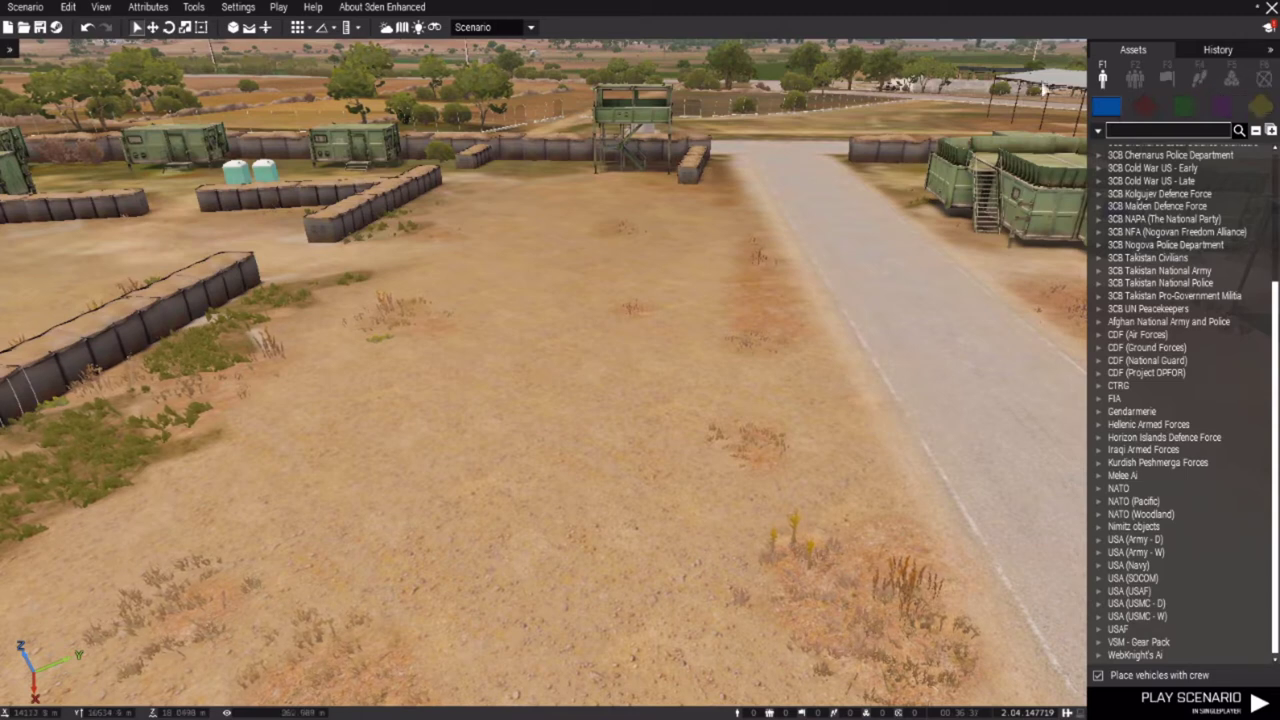
click(1146, 111)
click(1191, 111)
click(1229, 111)
click(1260, 109)
click(1106, 110)
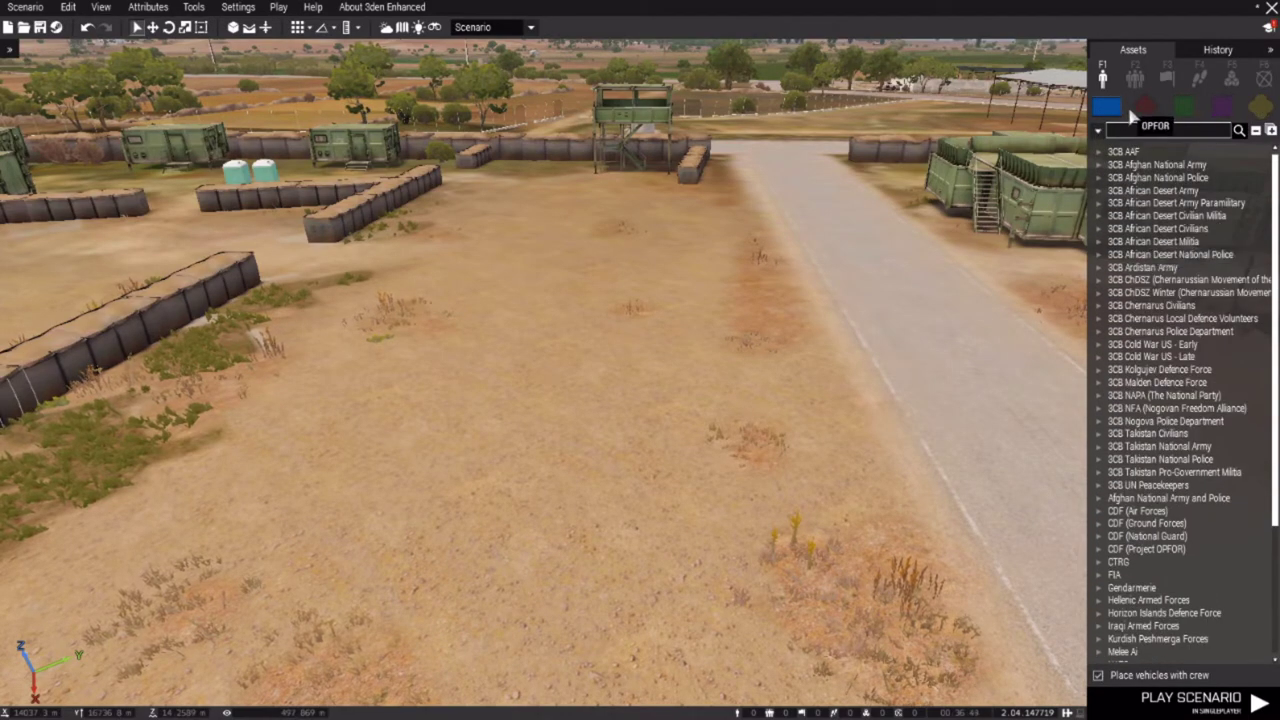
Look inside the 3CB Takistan Pro-Government Militia faction, collapse it and browse the yellow category's object groups.
double_click(1122, 473)
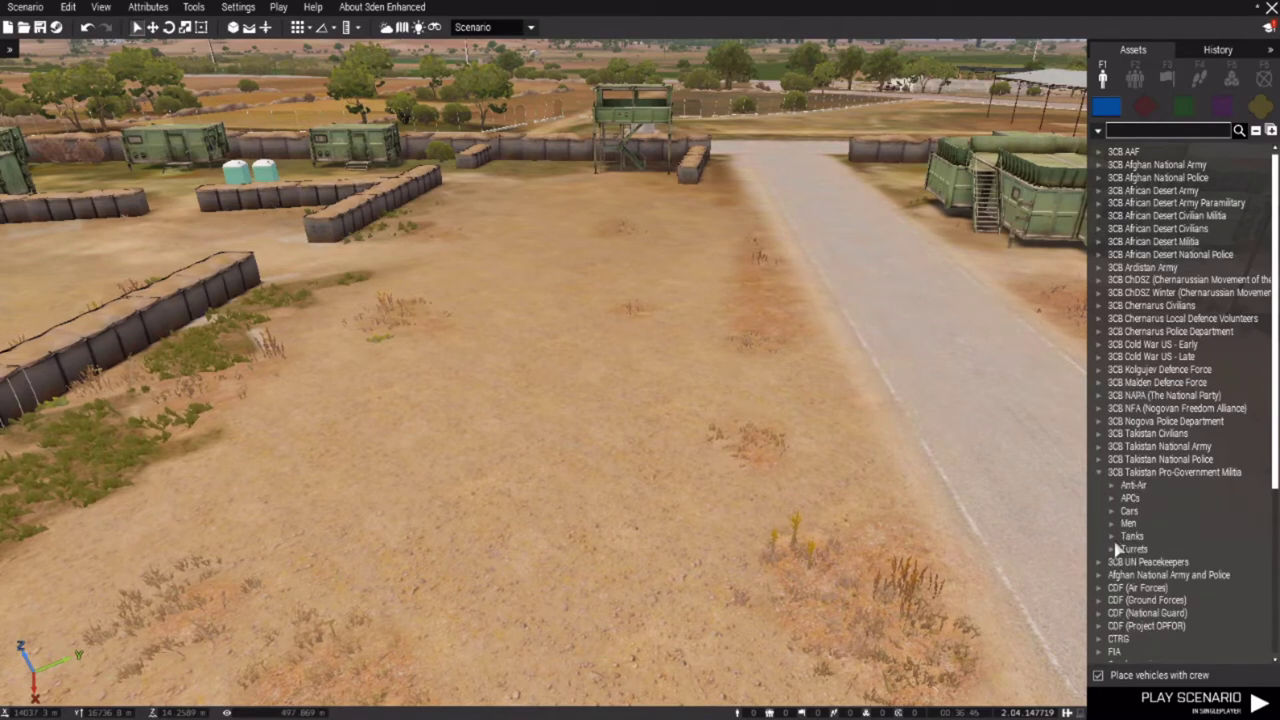
click(1099, 472)
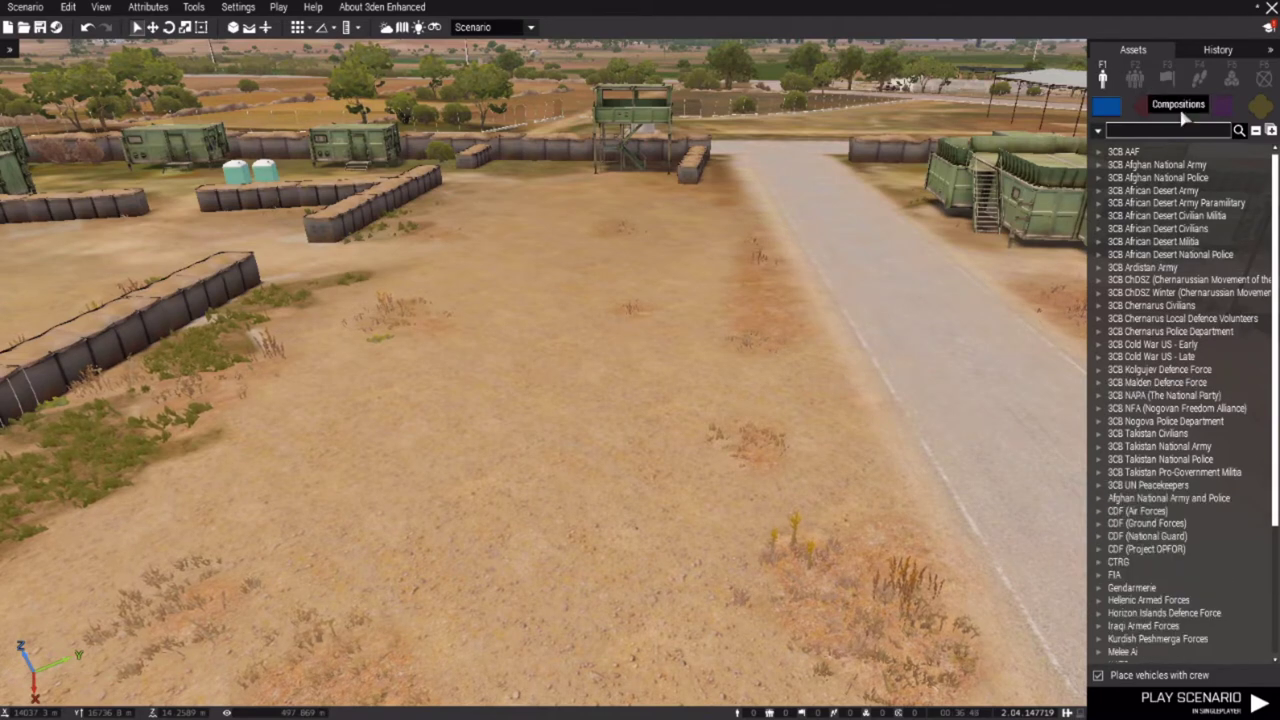
click(1260, 112)
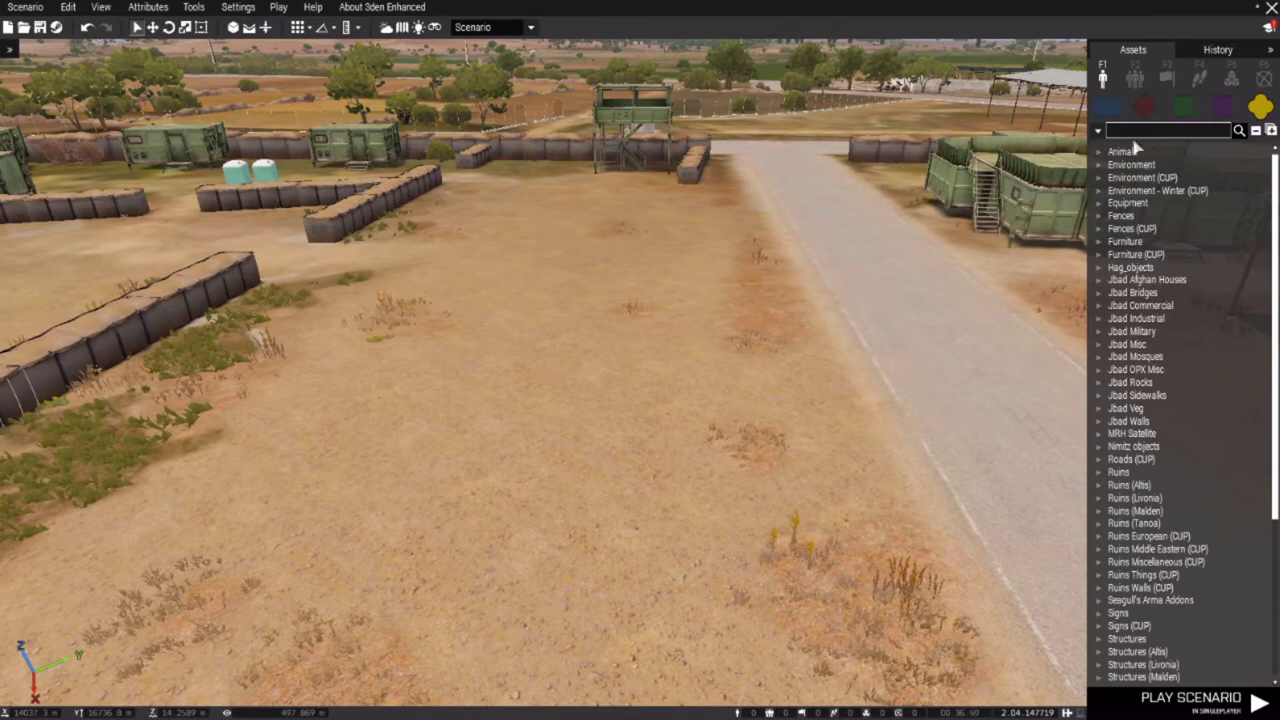
key(d)
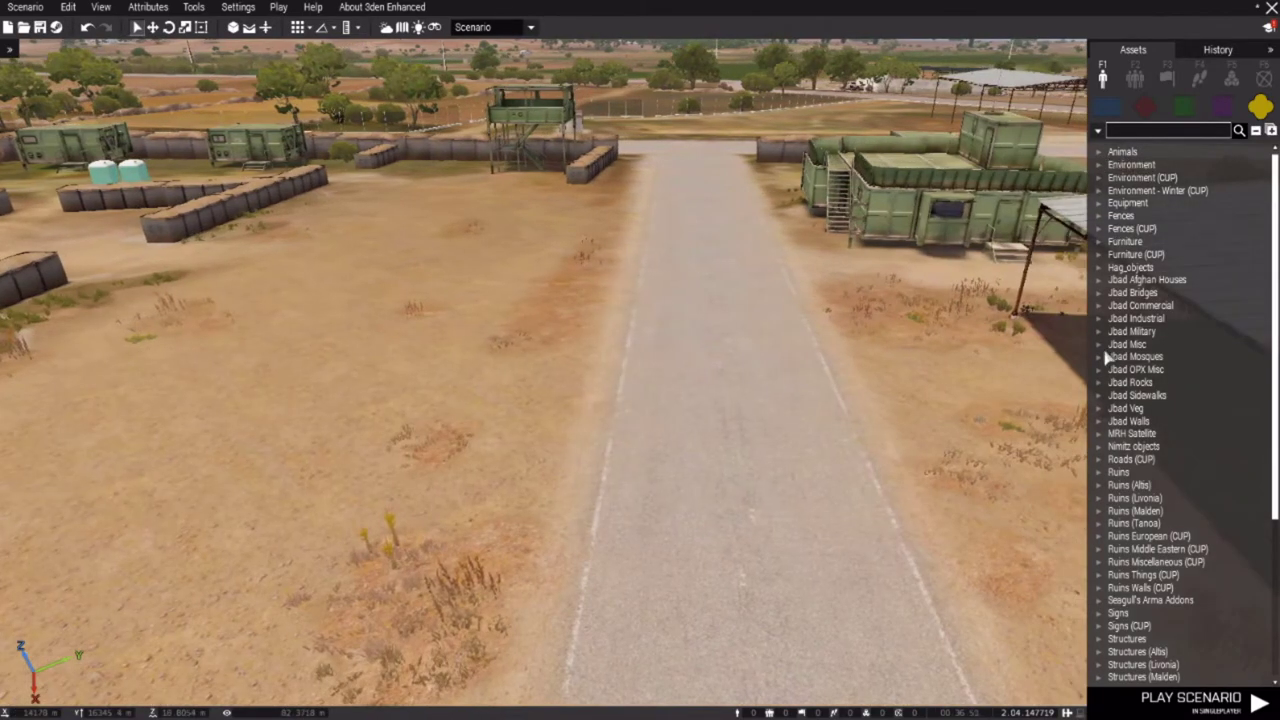
scroll(1124, 411, down, 3)
scroll(1120, 350, up, 4)
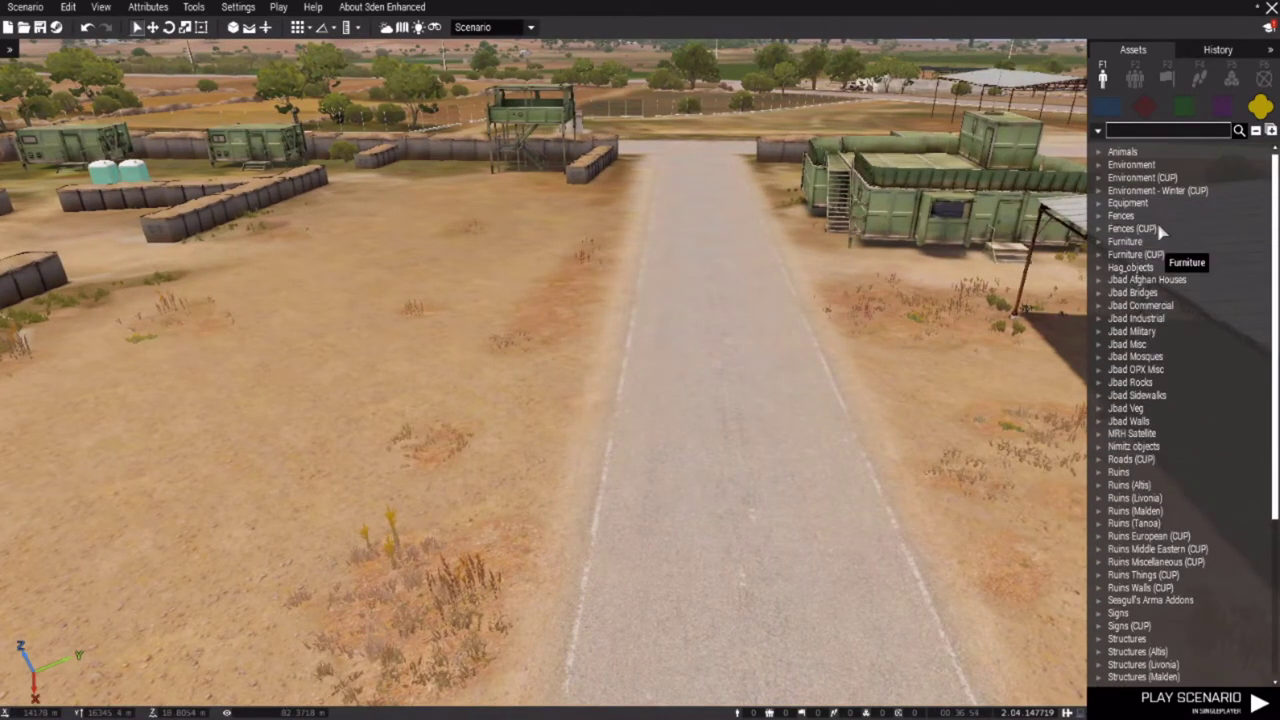
Collapse the Civilians faction in the purple category, and show the BLUFOR list of ready-made groups.
click(1210, 114)
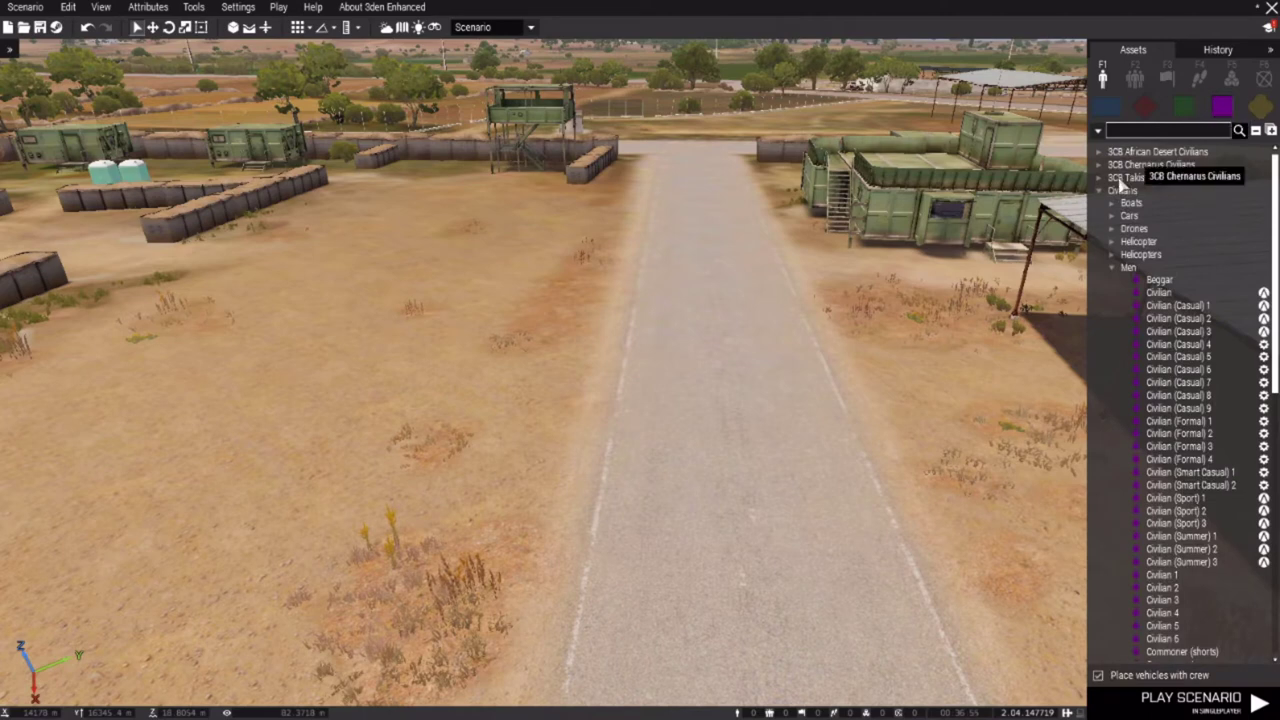
click(1097, 193)
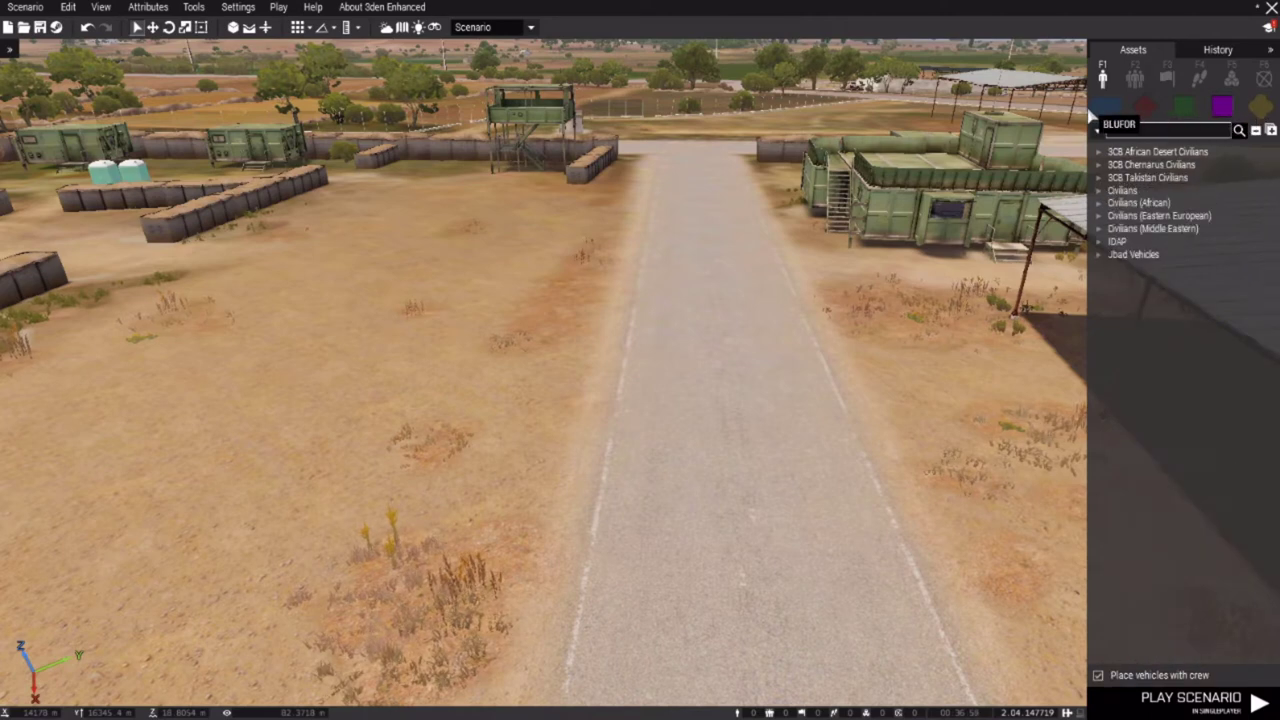
click(1137, 82)
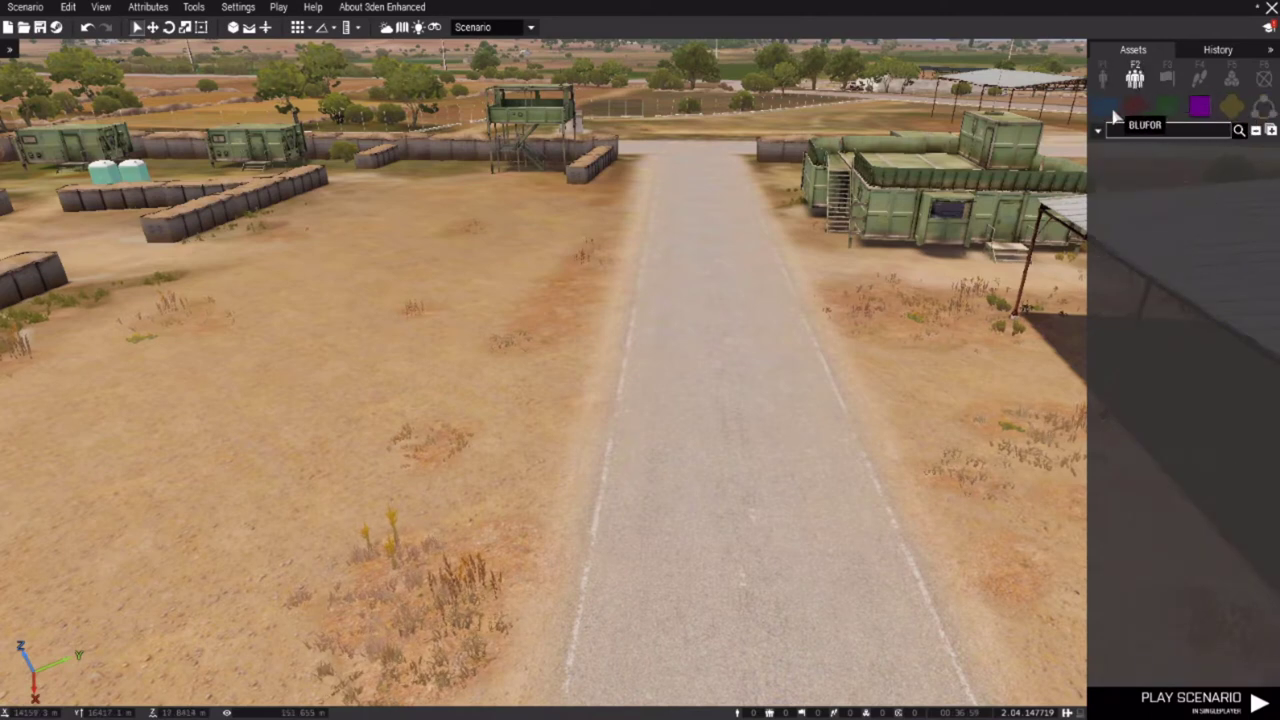
click(1110, 112)
key(w)
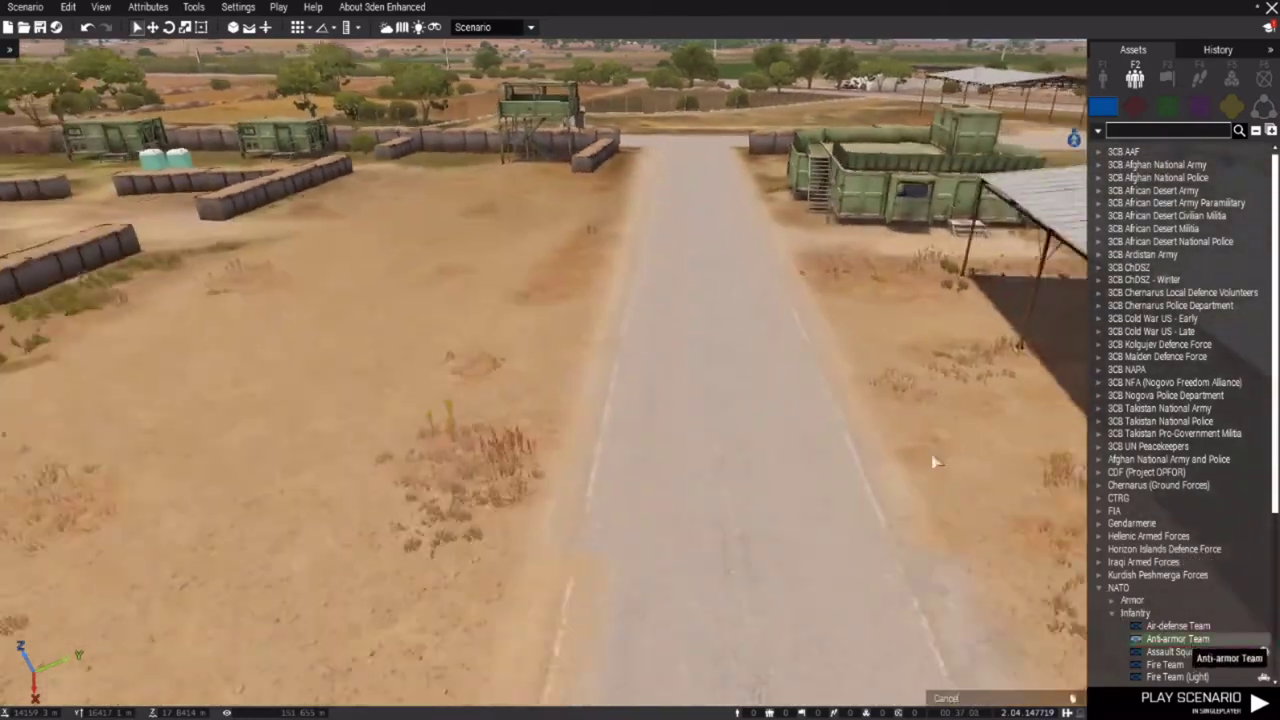
Try placing the NATO infantry Anti-armor Team on the base's road, and cancel the placement.
click(1178, 638)
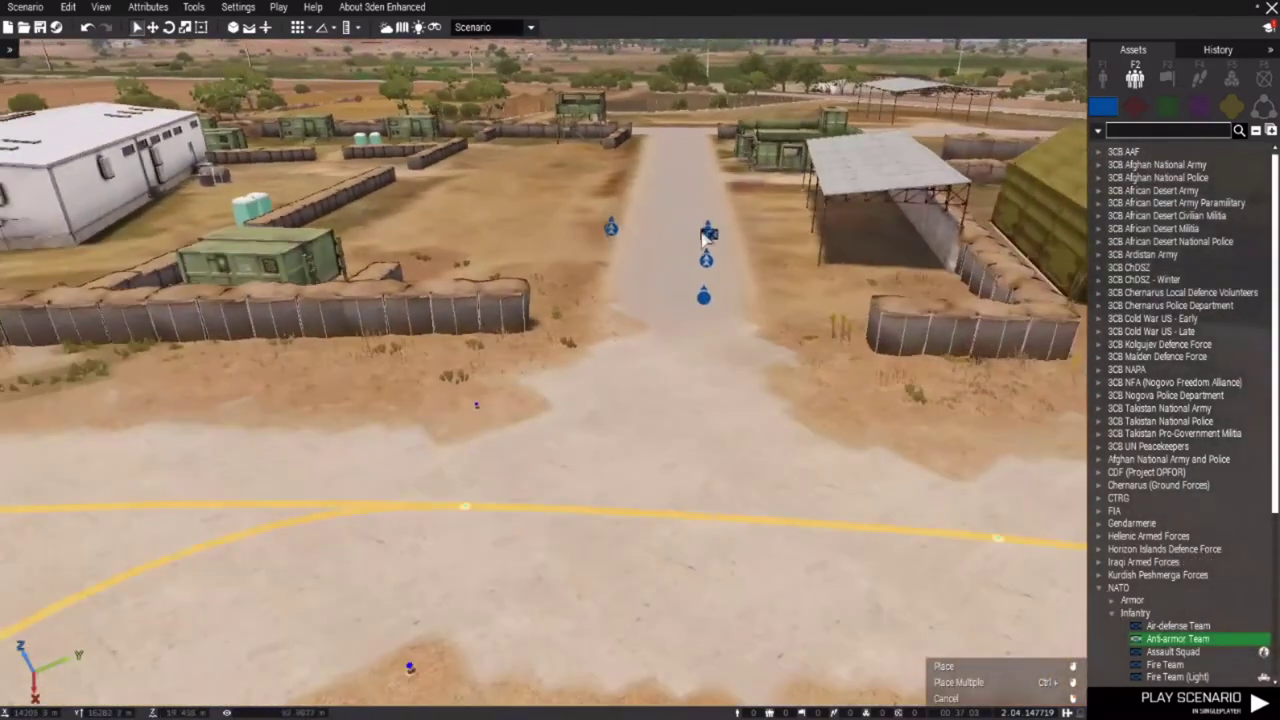
key(w)
right_click(694, 254)
Collapse the NATO faction in the BLUFOR groups and the CSAT faction in the OPFOR groups.
key(w)
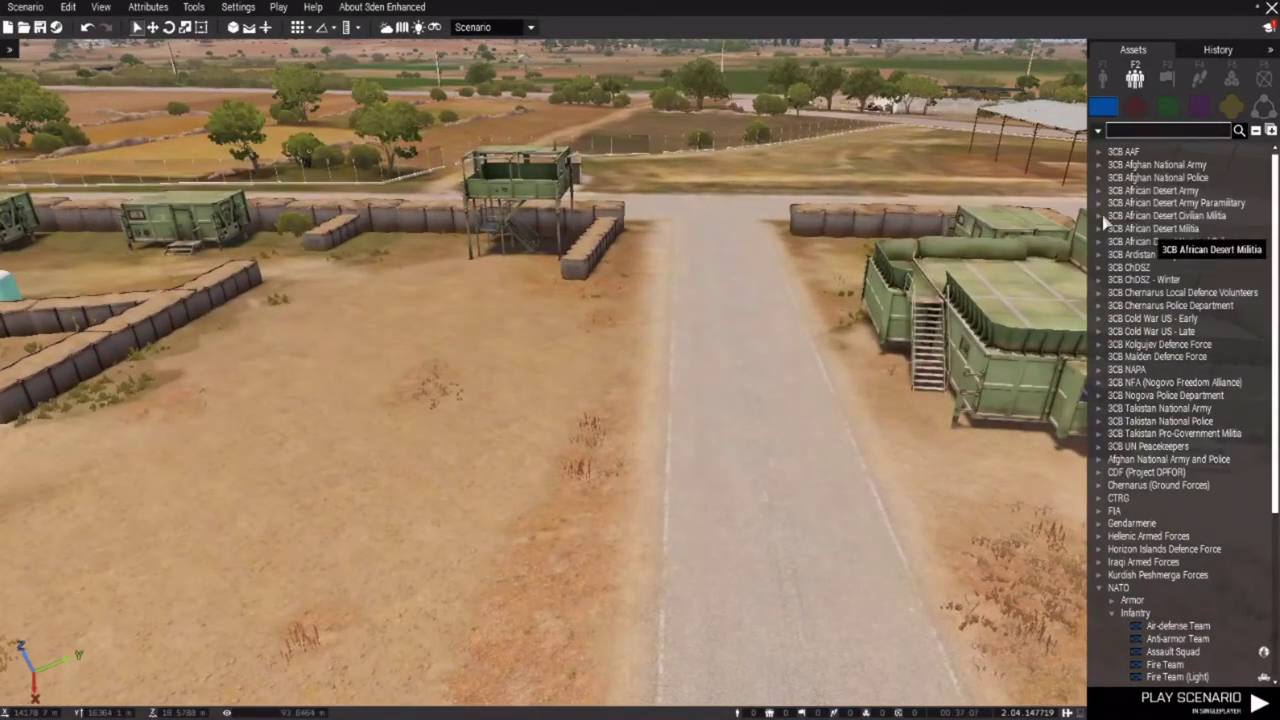
key(s)
scroll(1131, 508, down, 4)
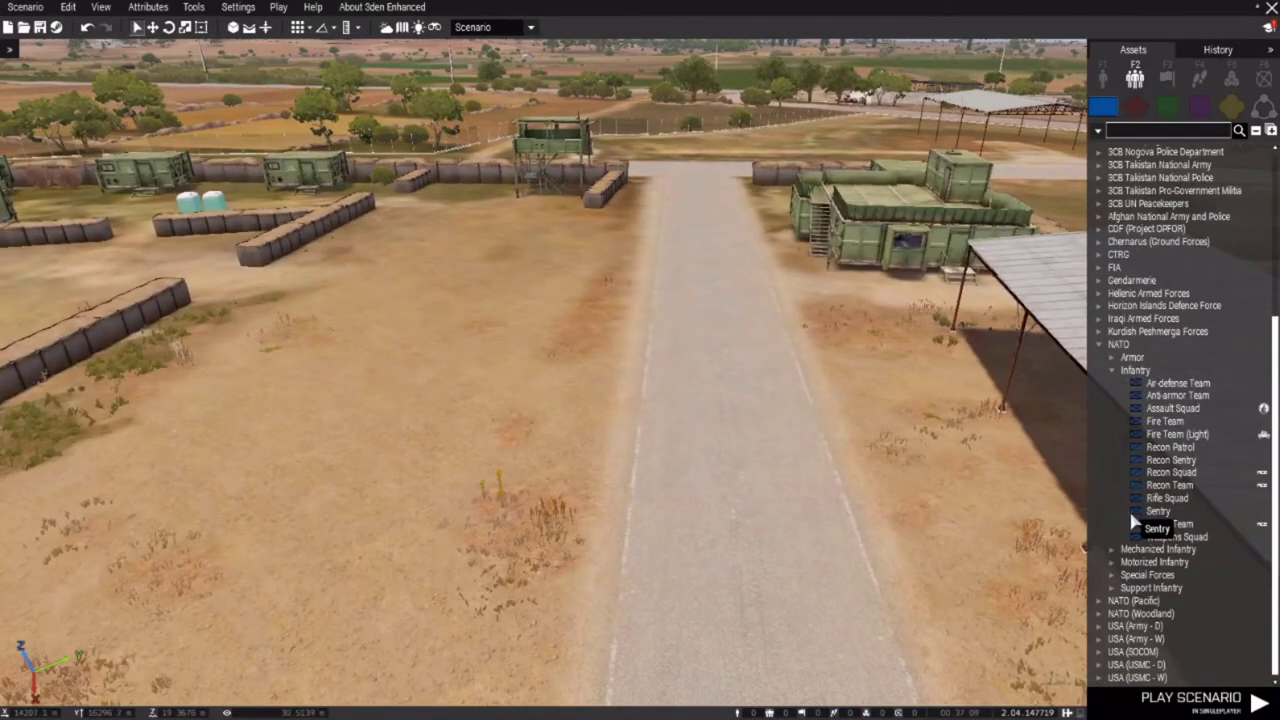
click(1097, 347)
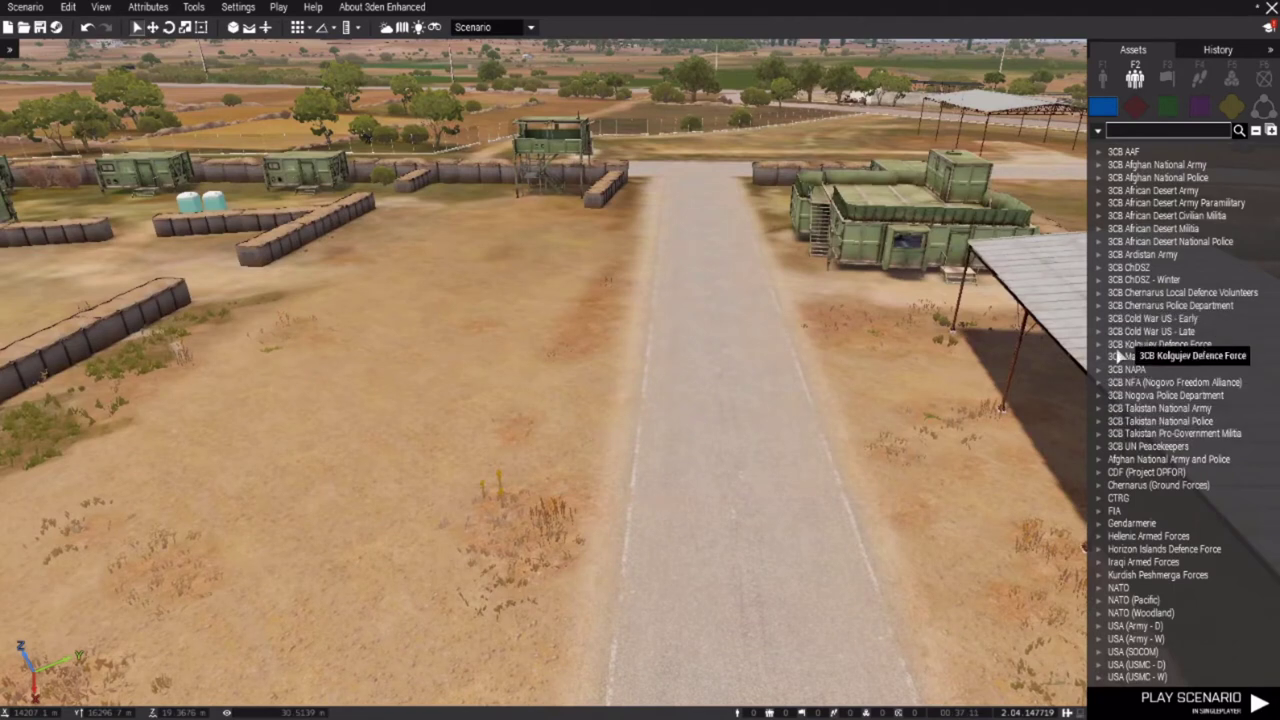
click(1136, 112)
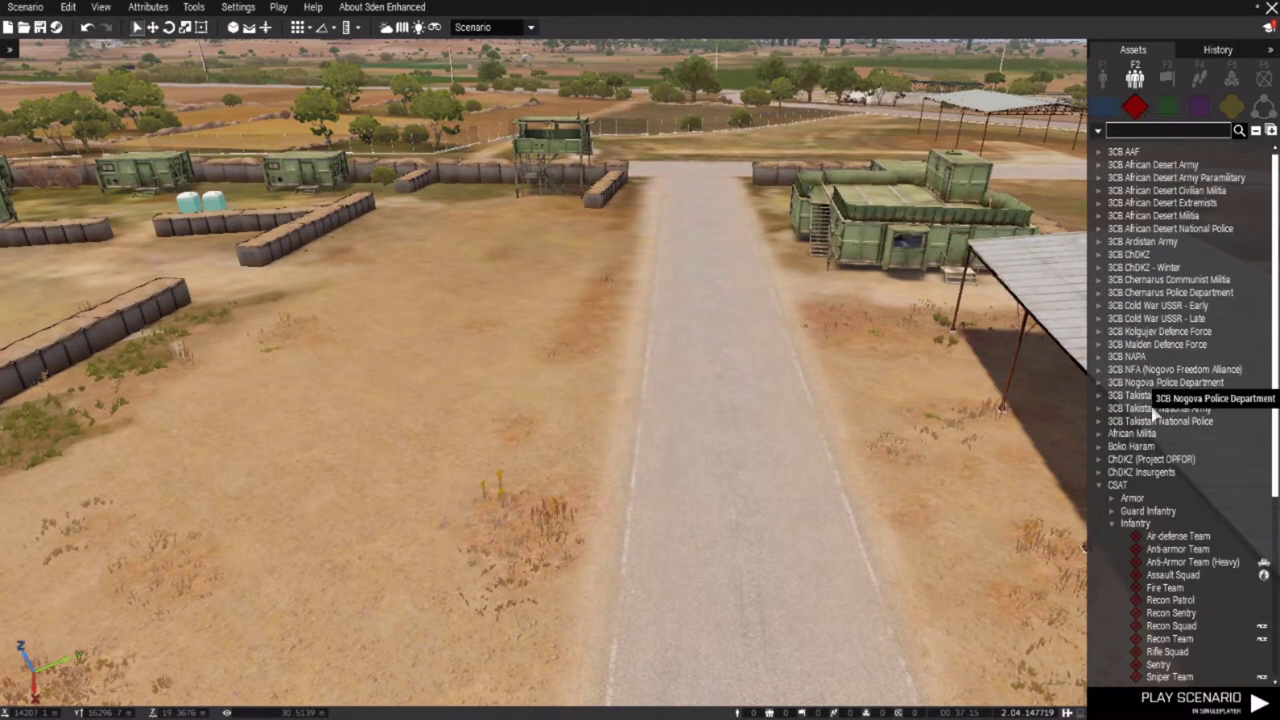
click(1118, 487)
scroll(1160, 340, down, 1)
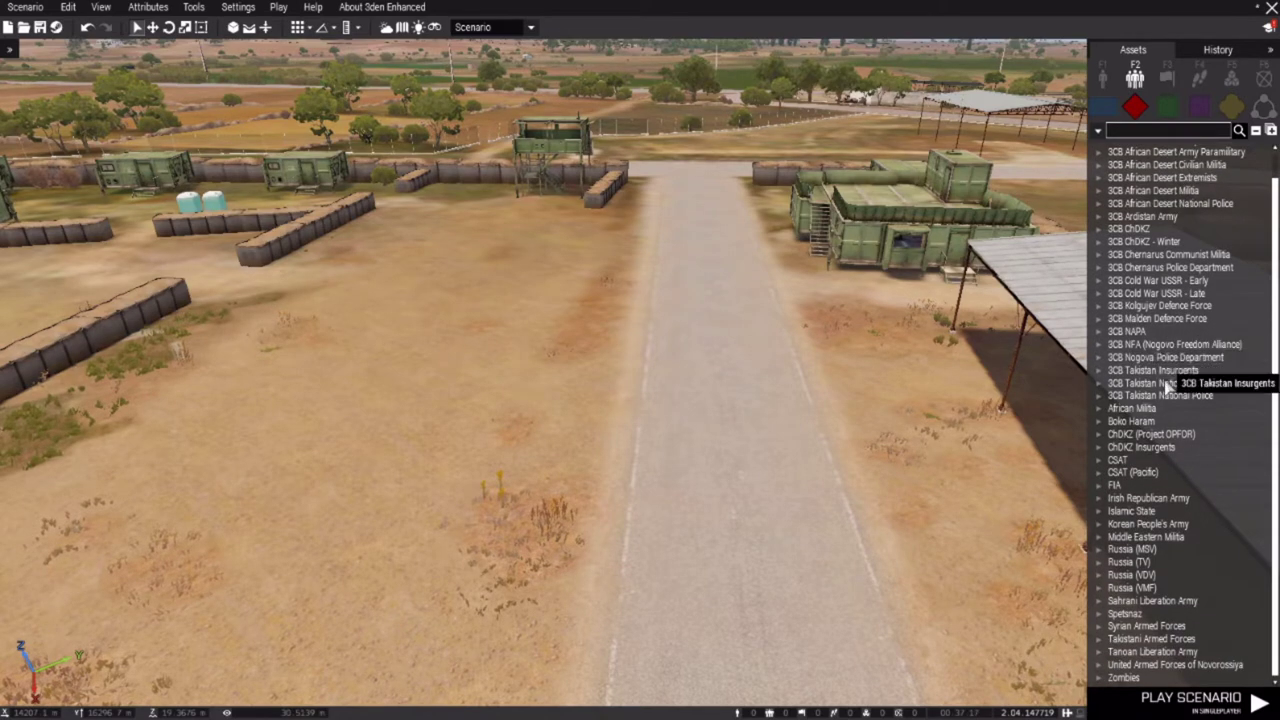
Show the group lists of the Independent, civilian and Props categories in turn.
click(1168, 106)
click(1199, 106)
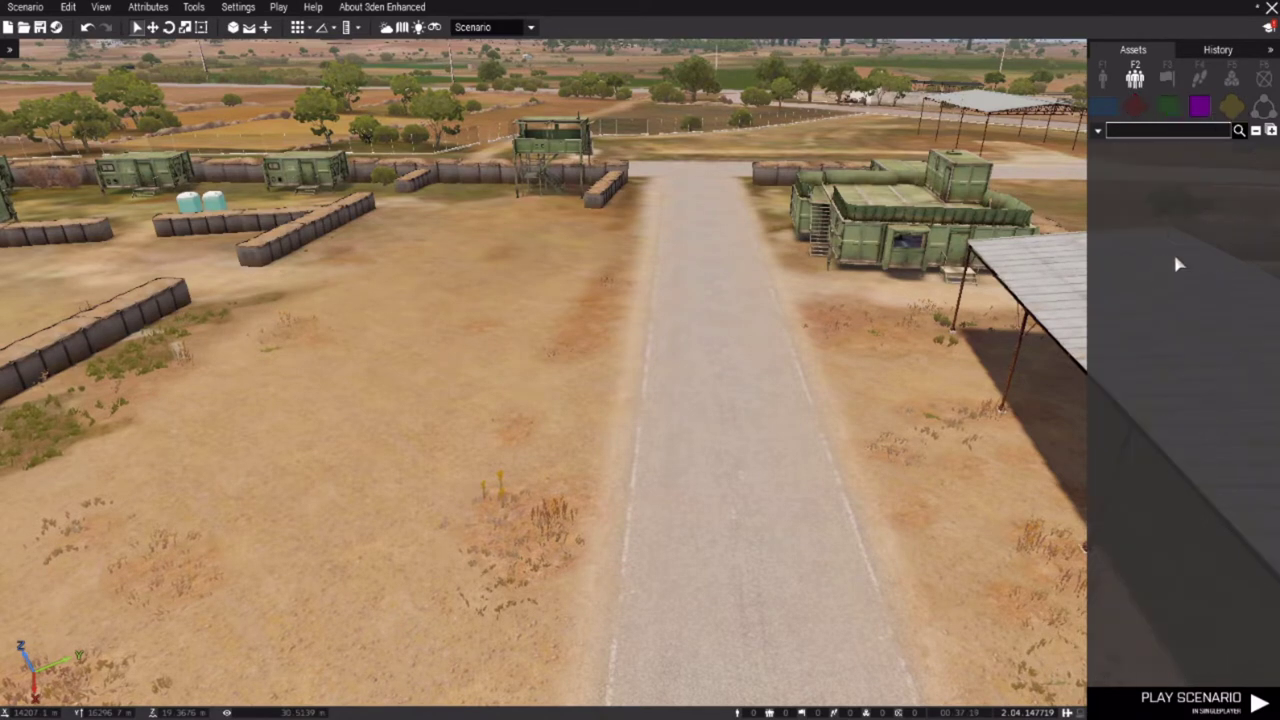
click(1170, 108)
click(1195, 106)
click(1231, 106)
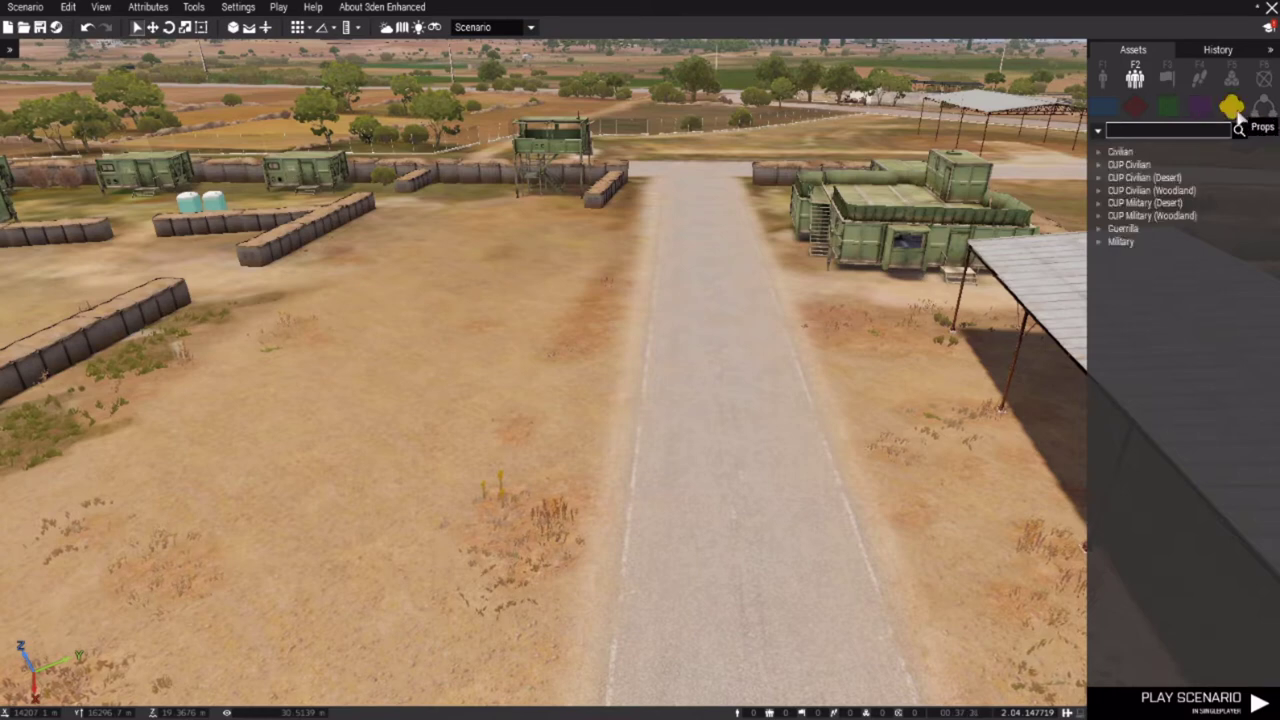
Place the Civilian composition Check Point (Large) on the road outside the base.
click(1107, 164)
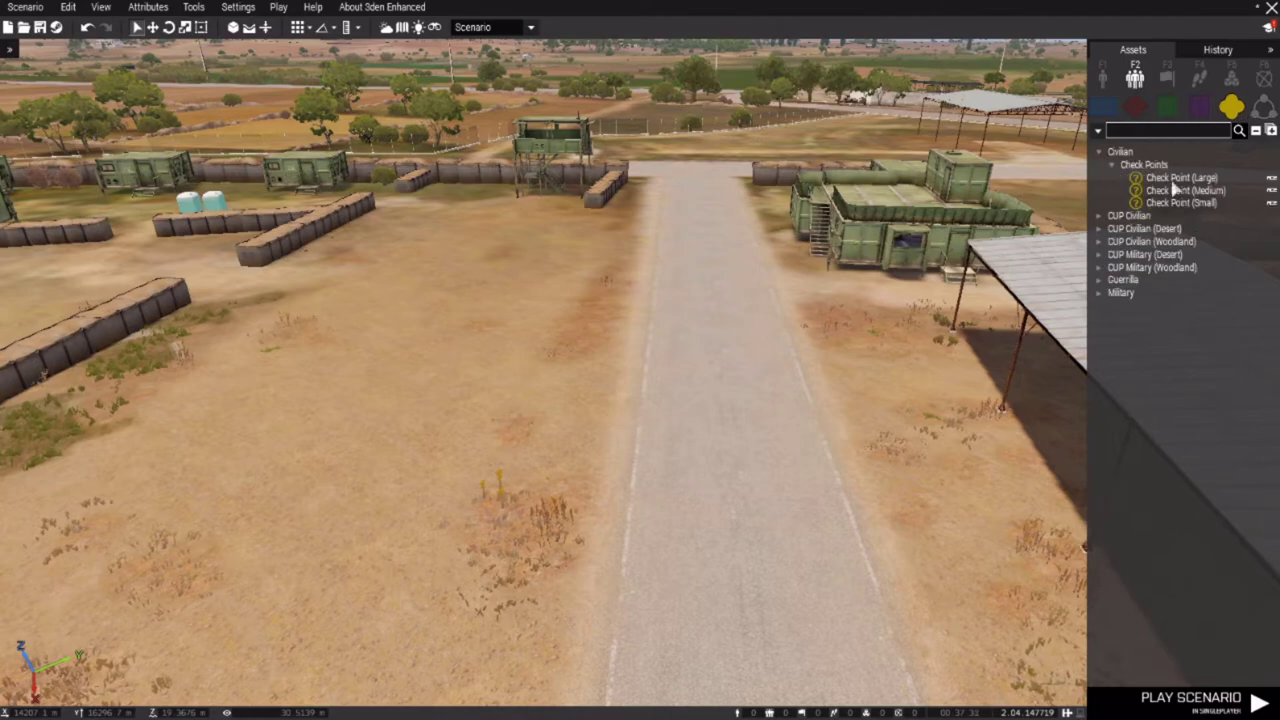
click(1181, 177)
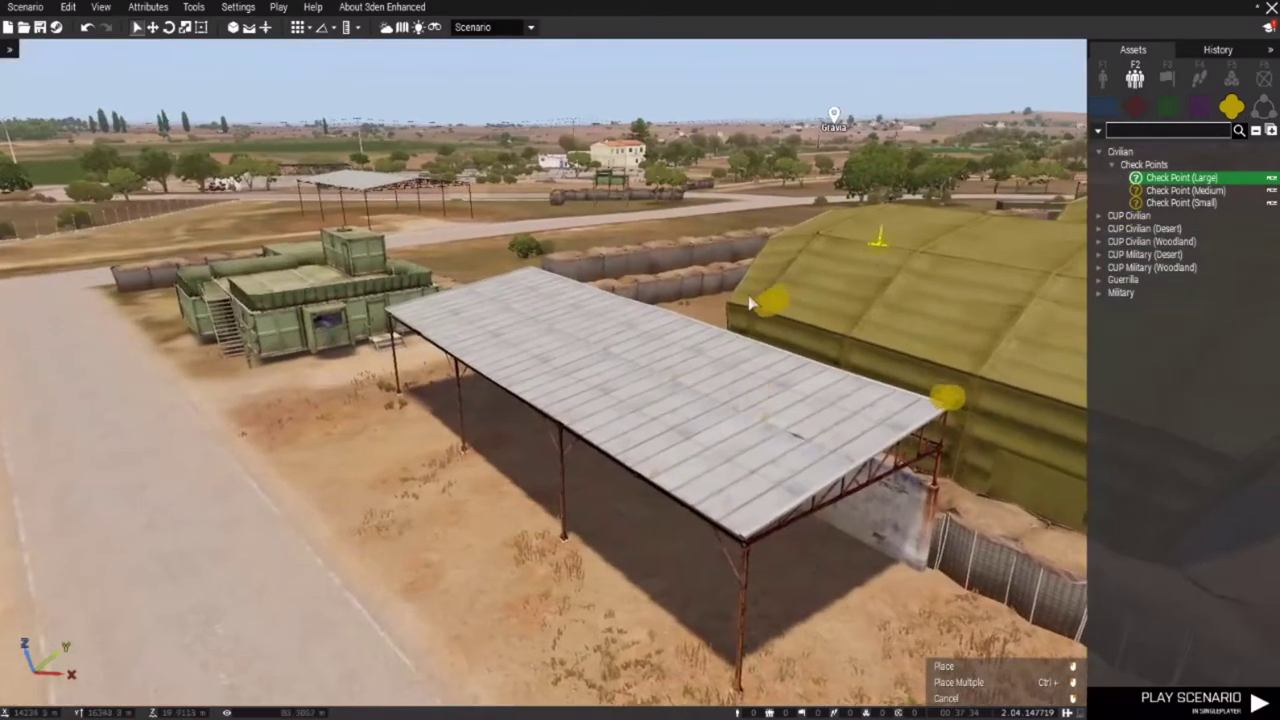
key(w)
key(a)
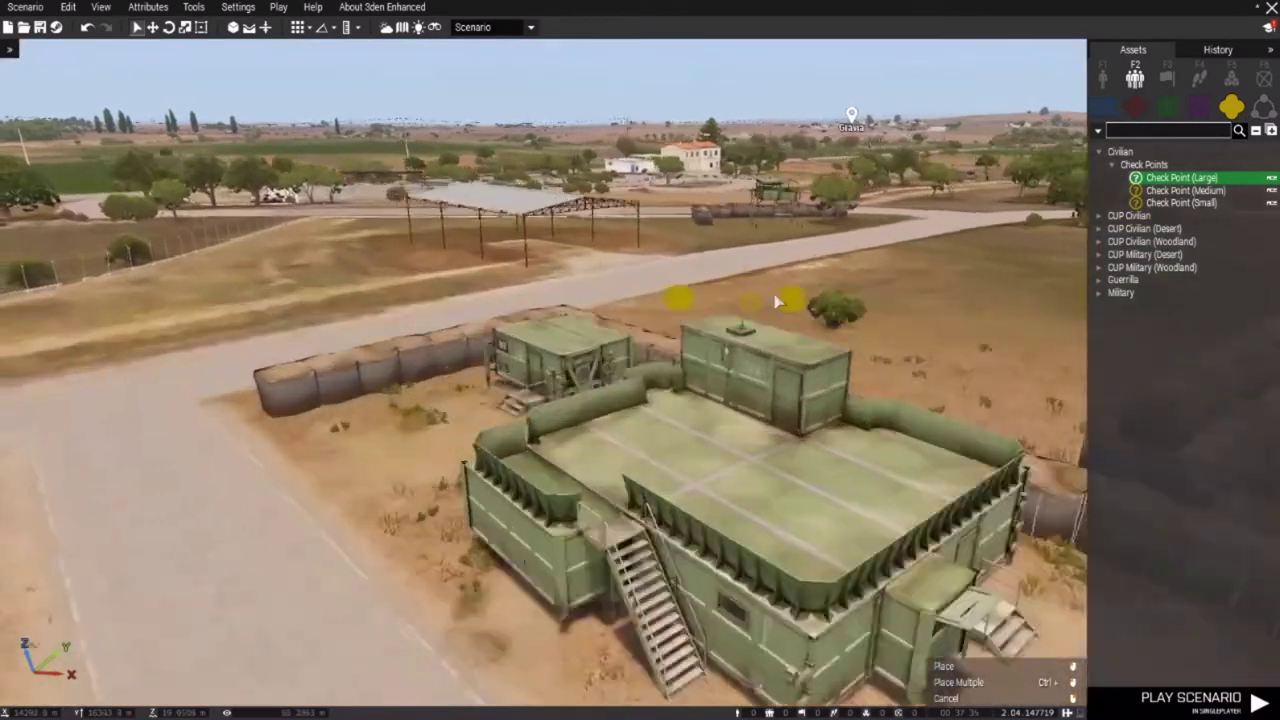
key(w)
right_drag(1077, 188, 450, 288)
click(578, 330)
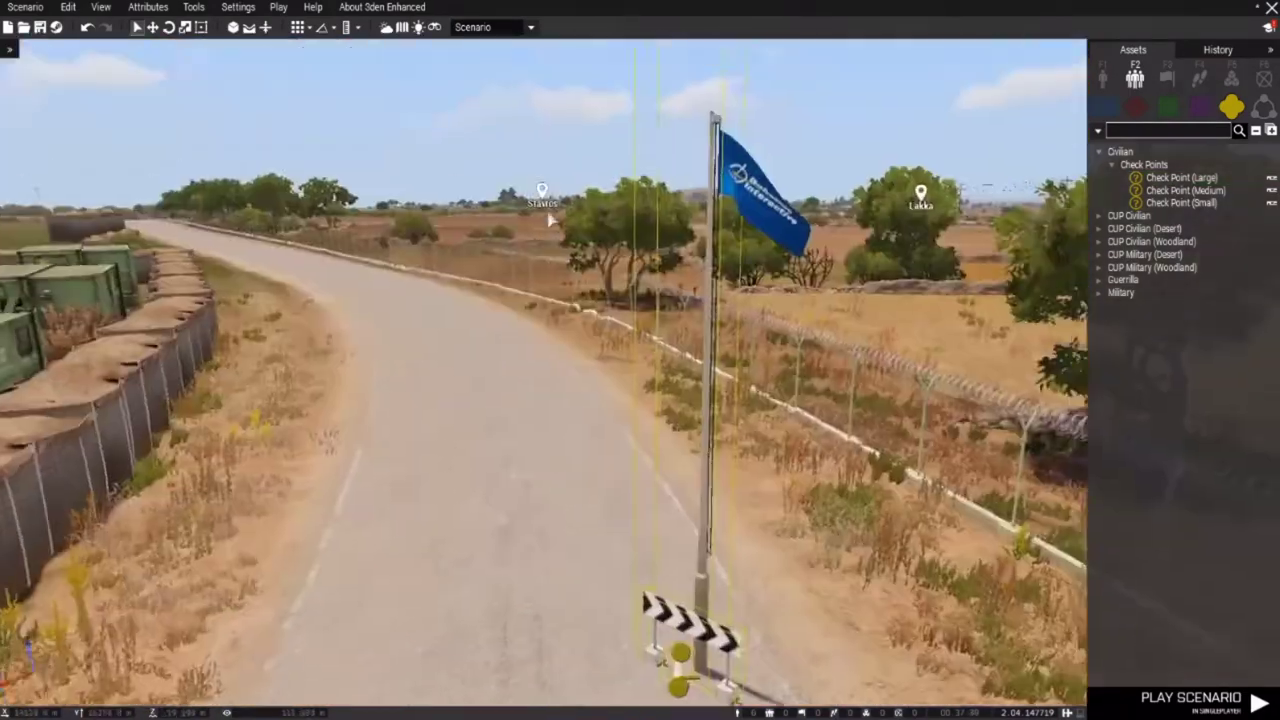
Delete the placed large check point and collapse the Civilian compositions.
key(s)
right_drag(566, 226, 478, 243)
key(s)
key(Delete)
key(a)
click(1099, 152)
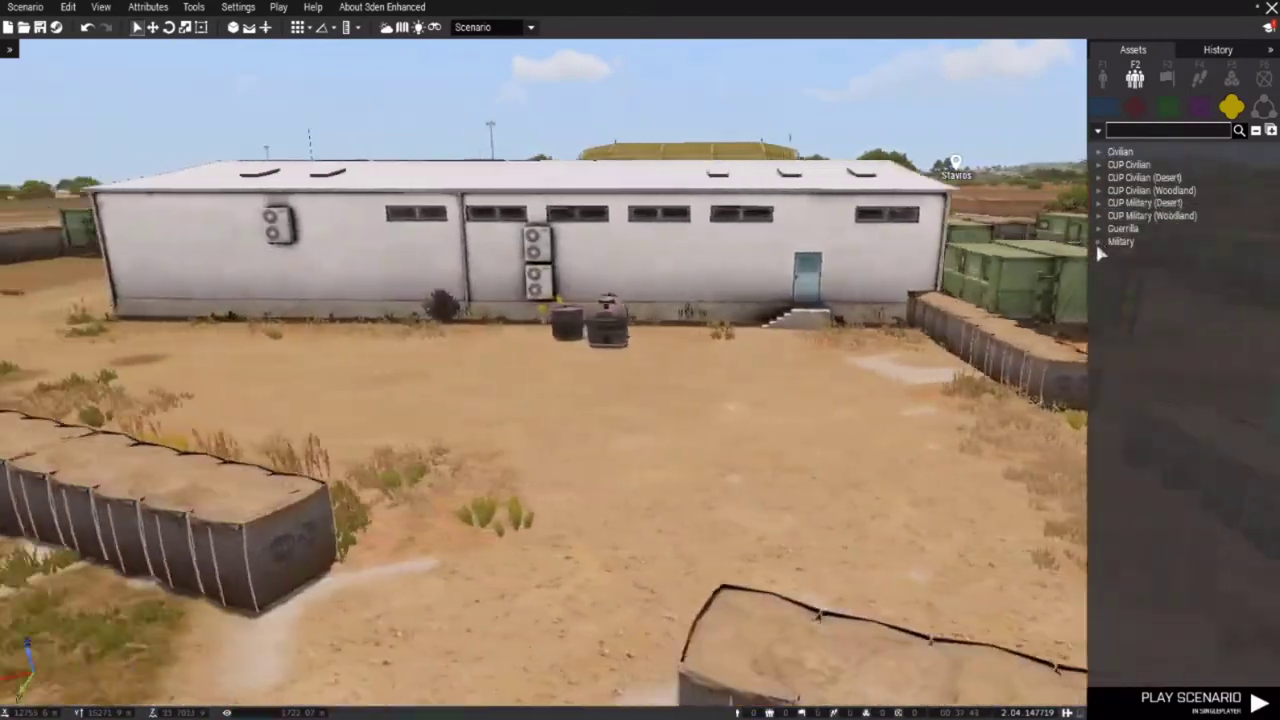
Expand the Military Outposts compositions, try Camp Audacity on the open field, and cancel the placement.
click(1100, 241)
click(1112, 254)
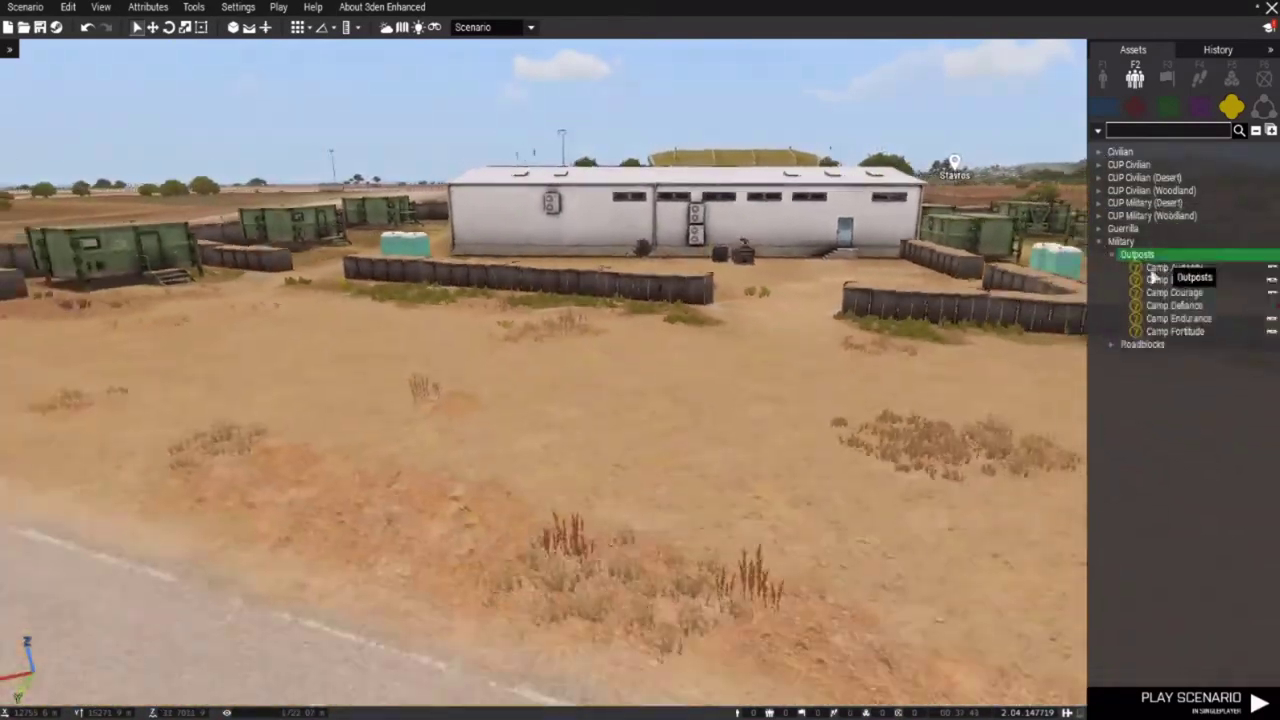
click(1160, 280)
click(1174, 267)
key(a)
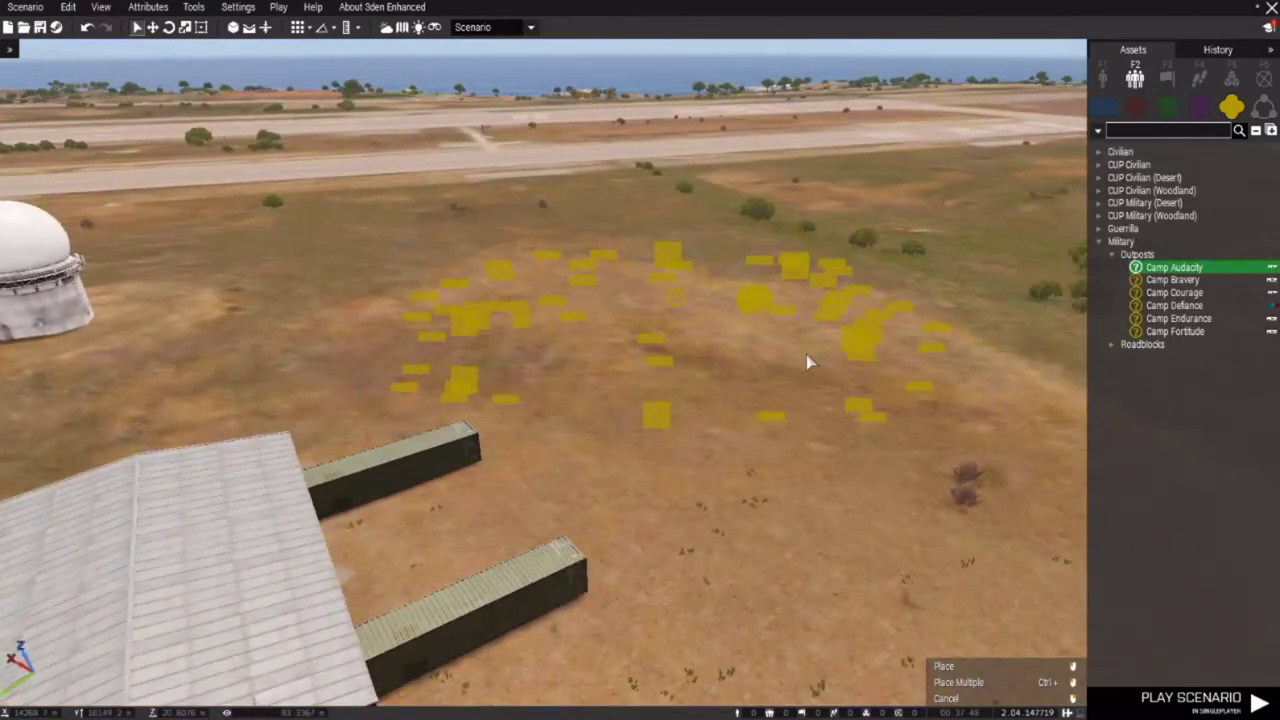
right_click(803, 346)
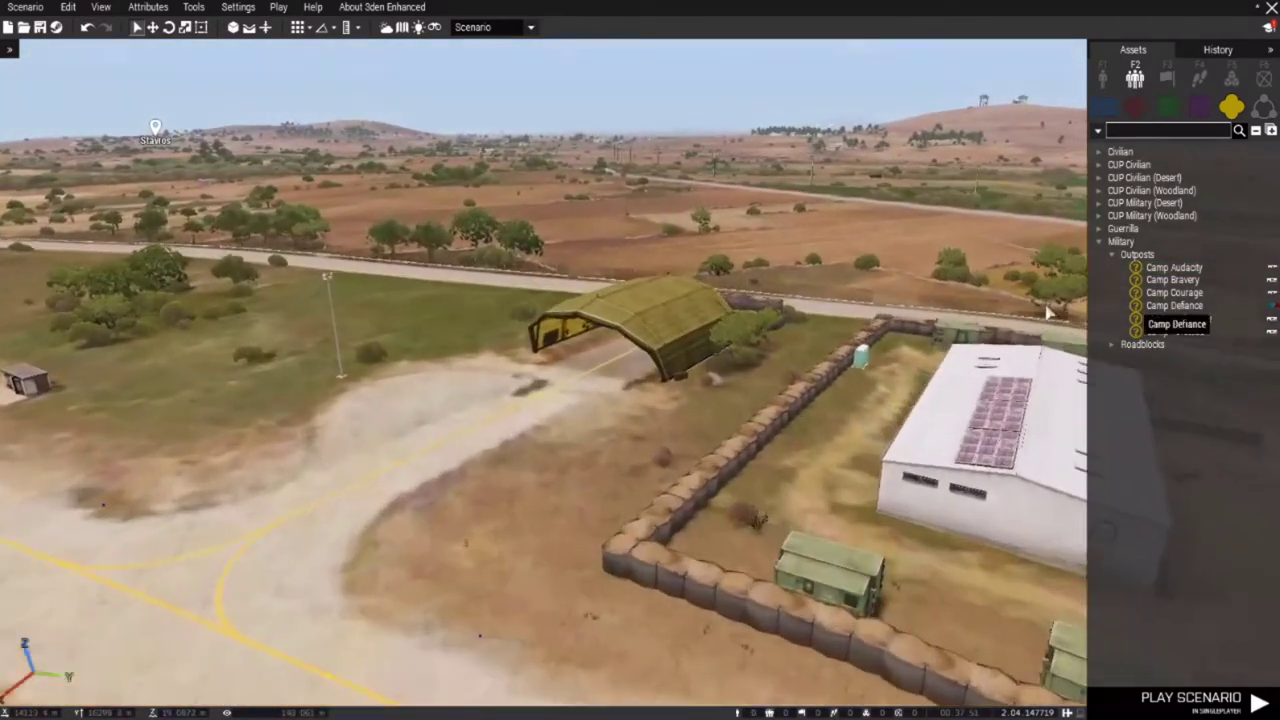
Expand the Military Roadblocks compositions, try the Roadblock over the base, and cancel the placement.
right_drag(1047, 307, 1120, 314)
key(d)
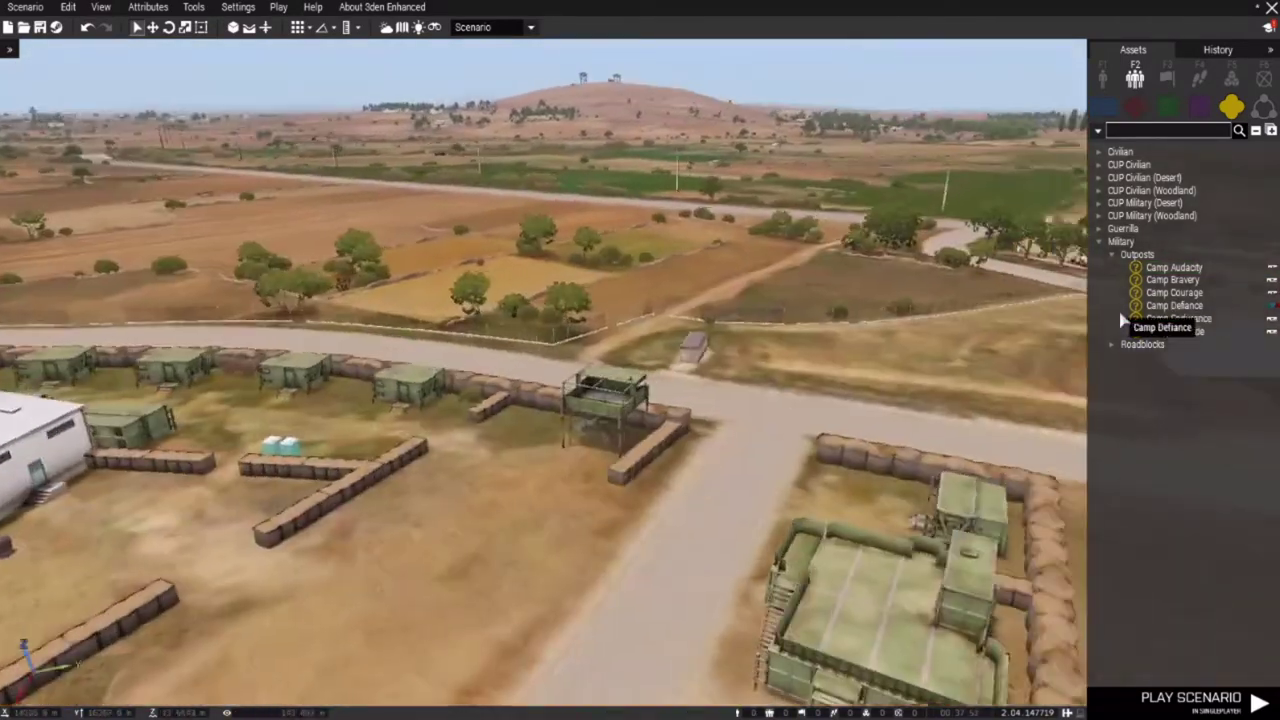
key(s)
click(1112, 345)
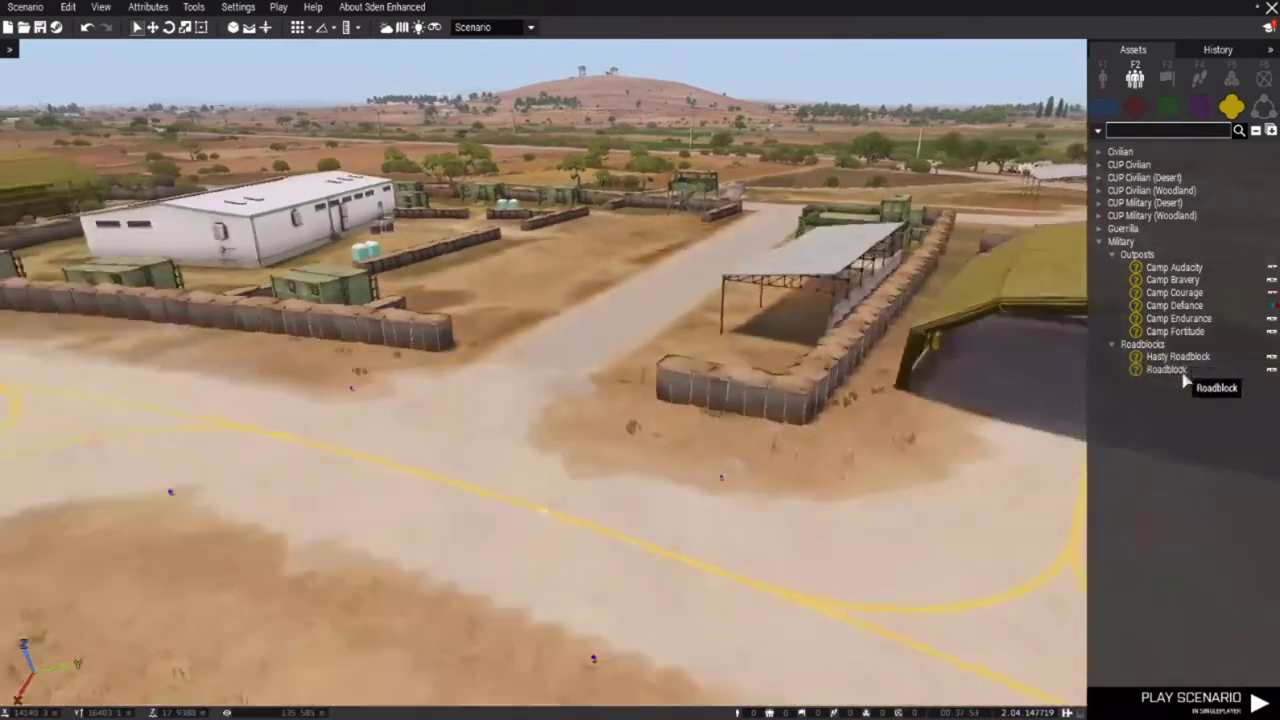
click(1160, 369)
key(w)
key(d)
right_click(784, 321)
Place the Roadblock composition on the base's road near the watchtower.
key(w)
right_drag(874, 352, 960, 370)
click(1163, 374)
key(w)
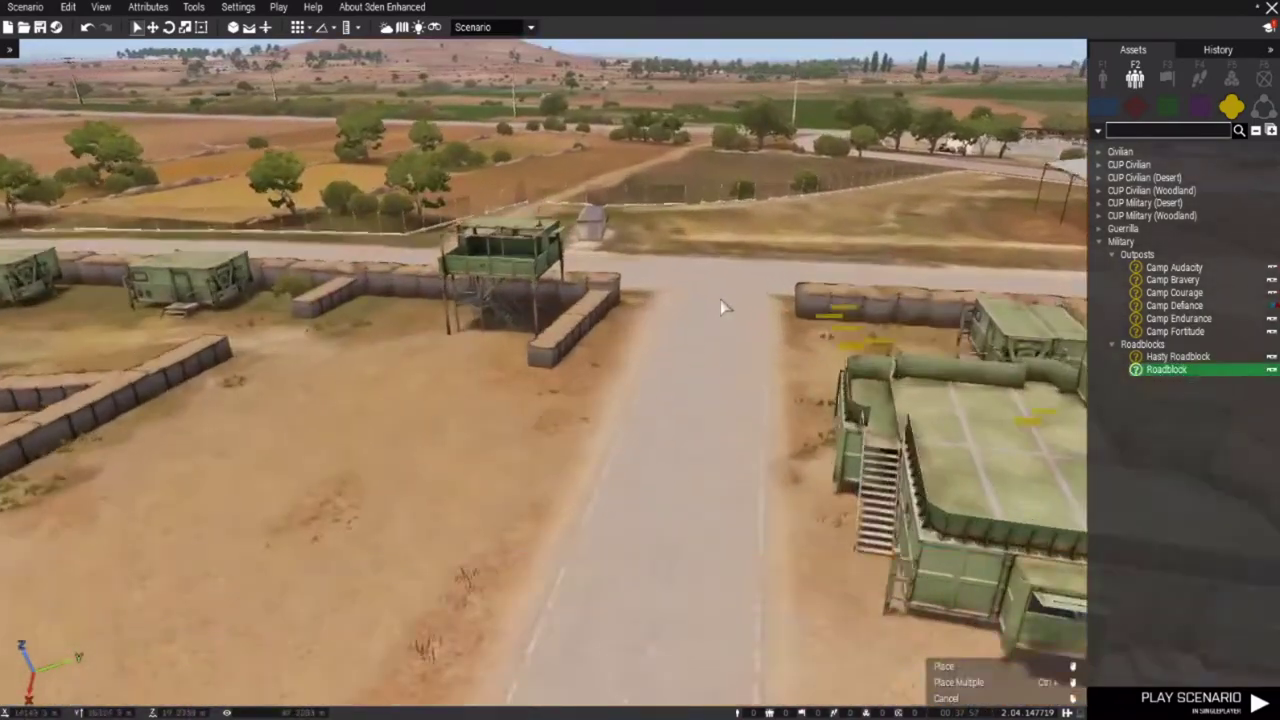
click(739, 317)
Delete the placed Roadblock and collapse the Military compositions.
key(Delete)
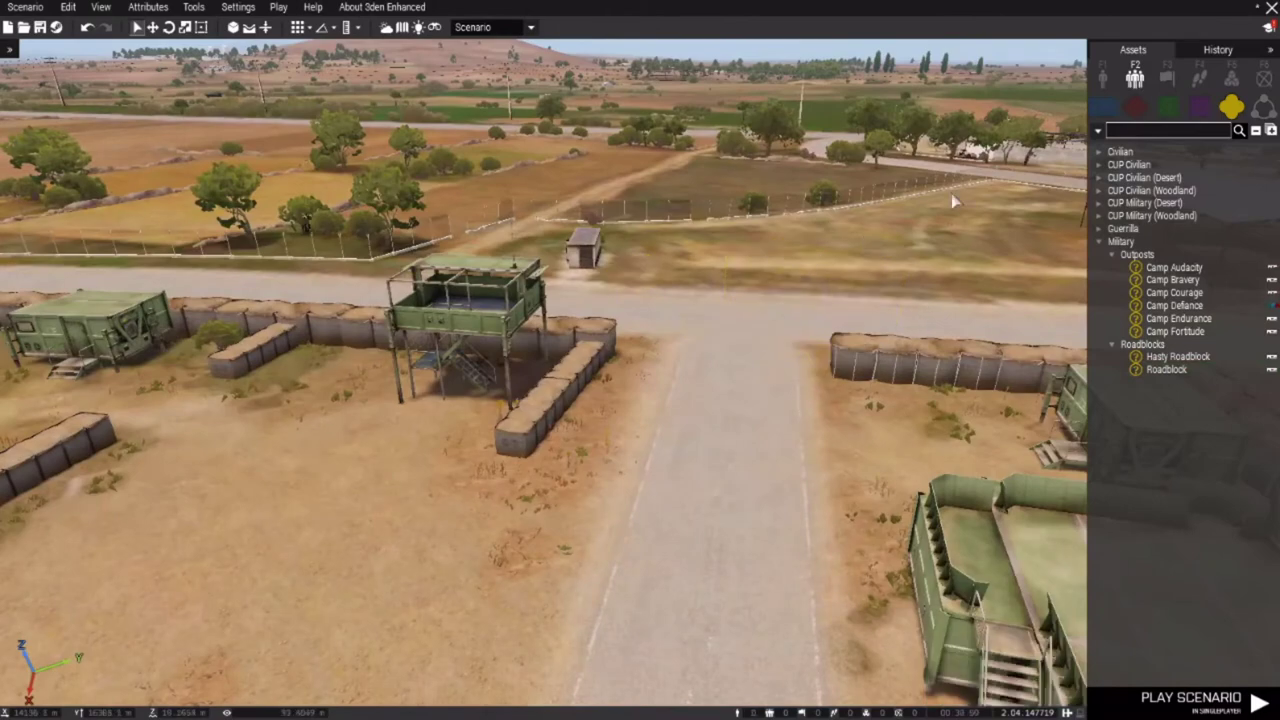
key(s)
click(1099, 242)
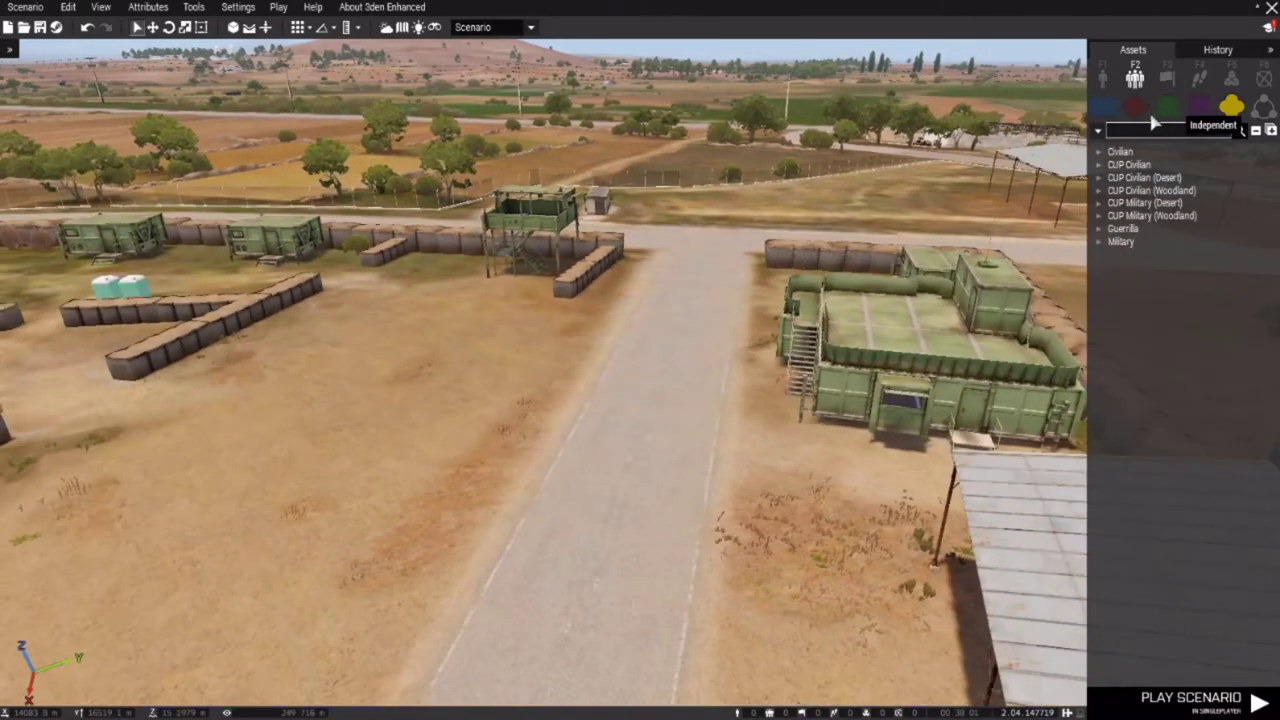
Show the custom compositions and place the Spawns composition on the taxiway junction outside the base.
click(1258, 112)
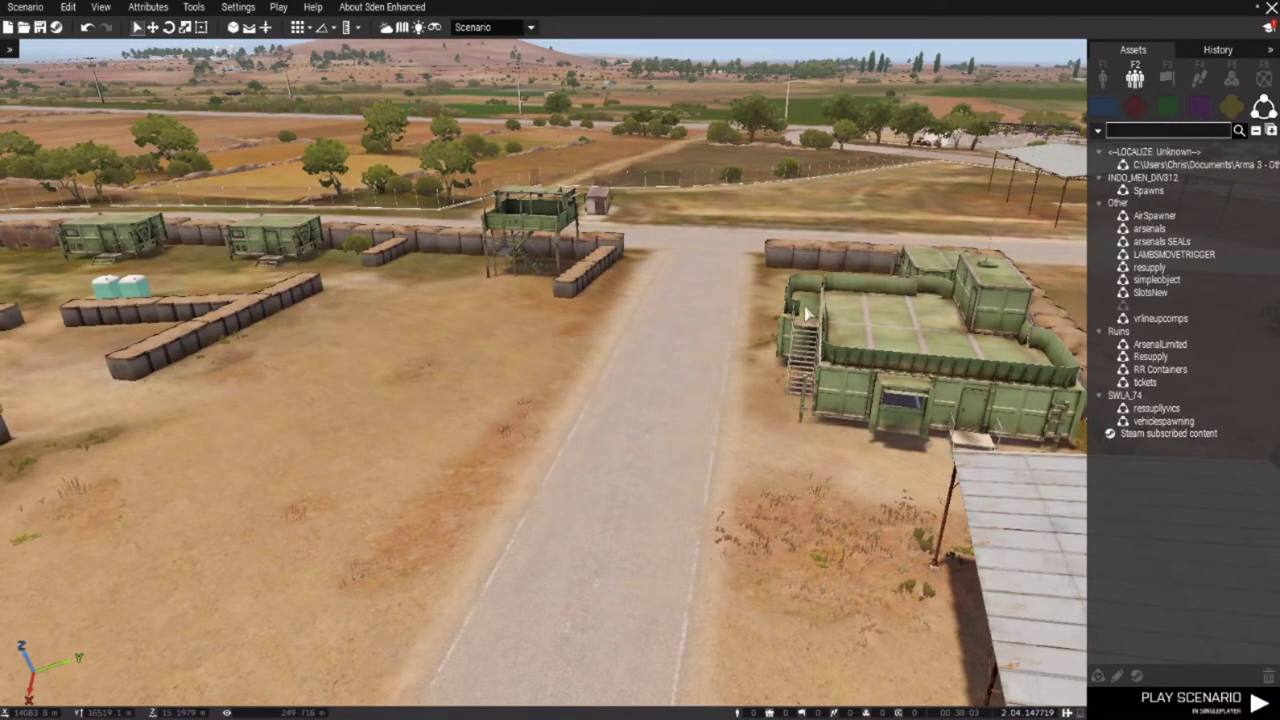
key(s)
right_drag(825, 300, 765, 306)
key(s)
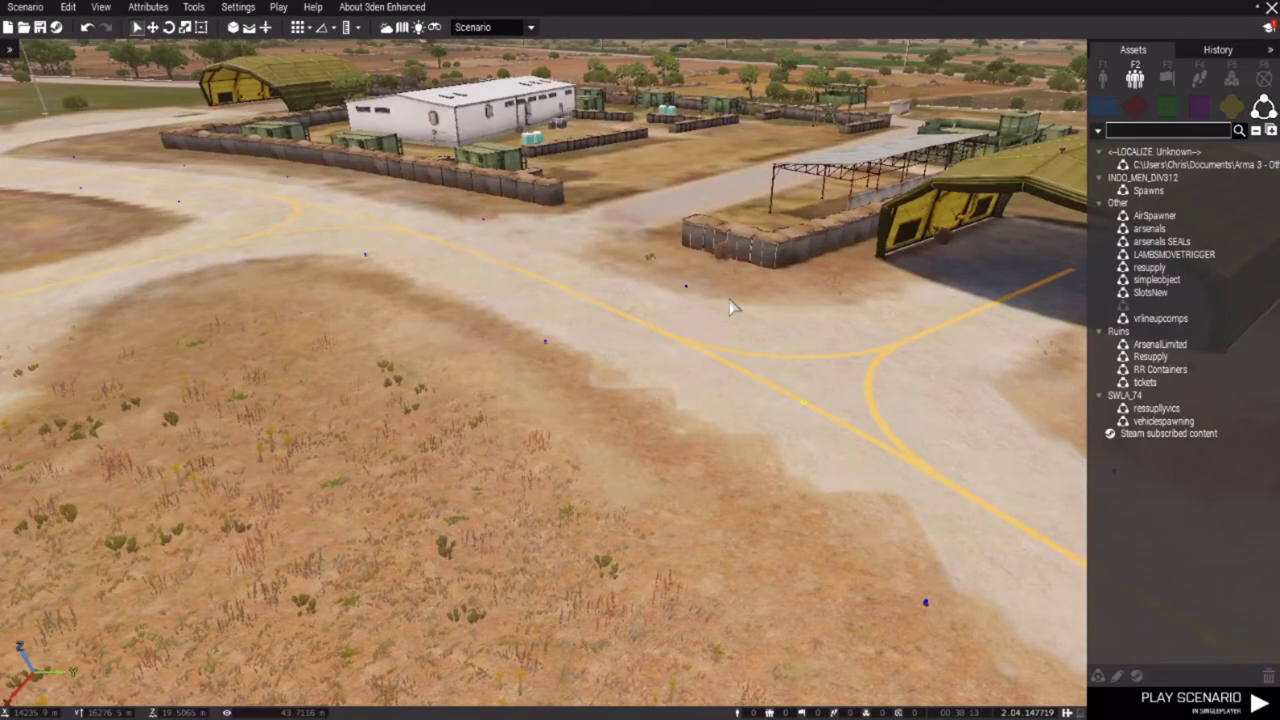
click(1150, 190)
key(w)
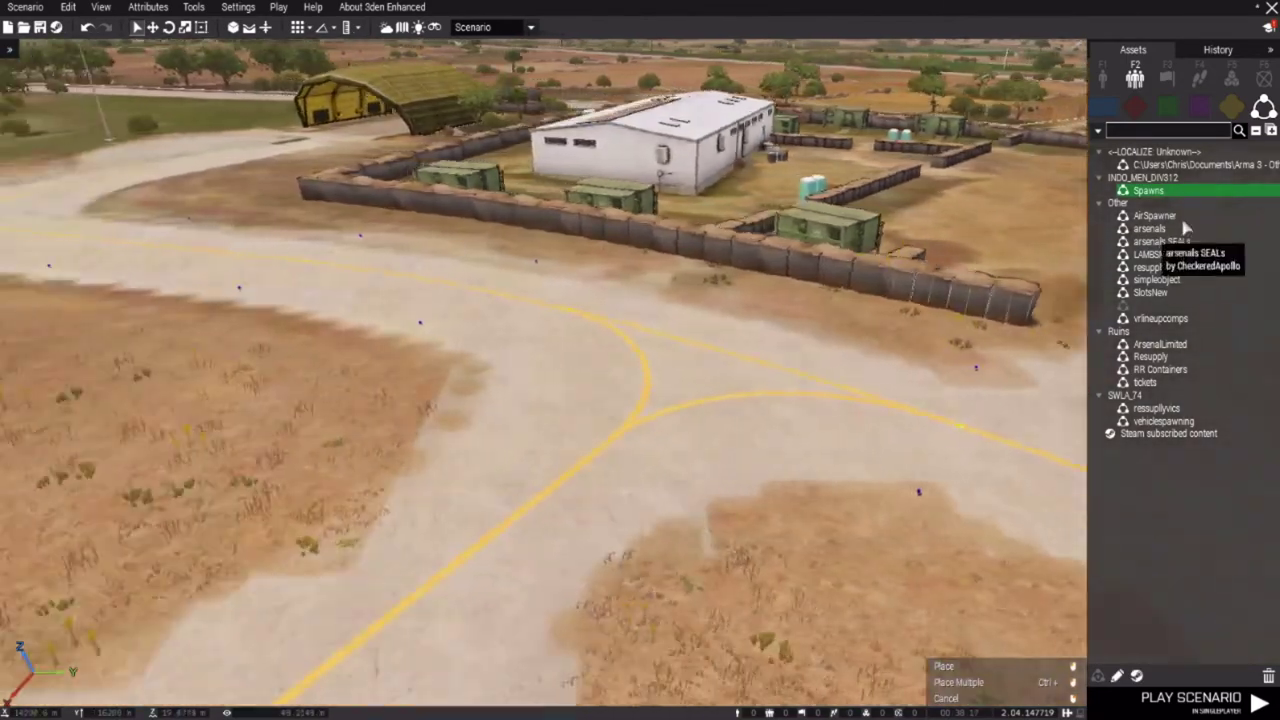
click(680, 348)
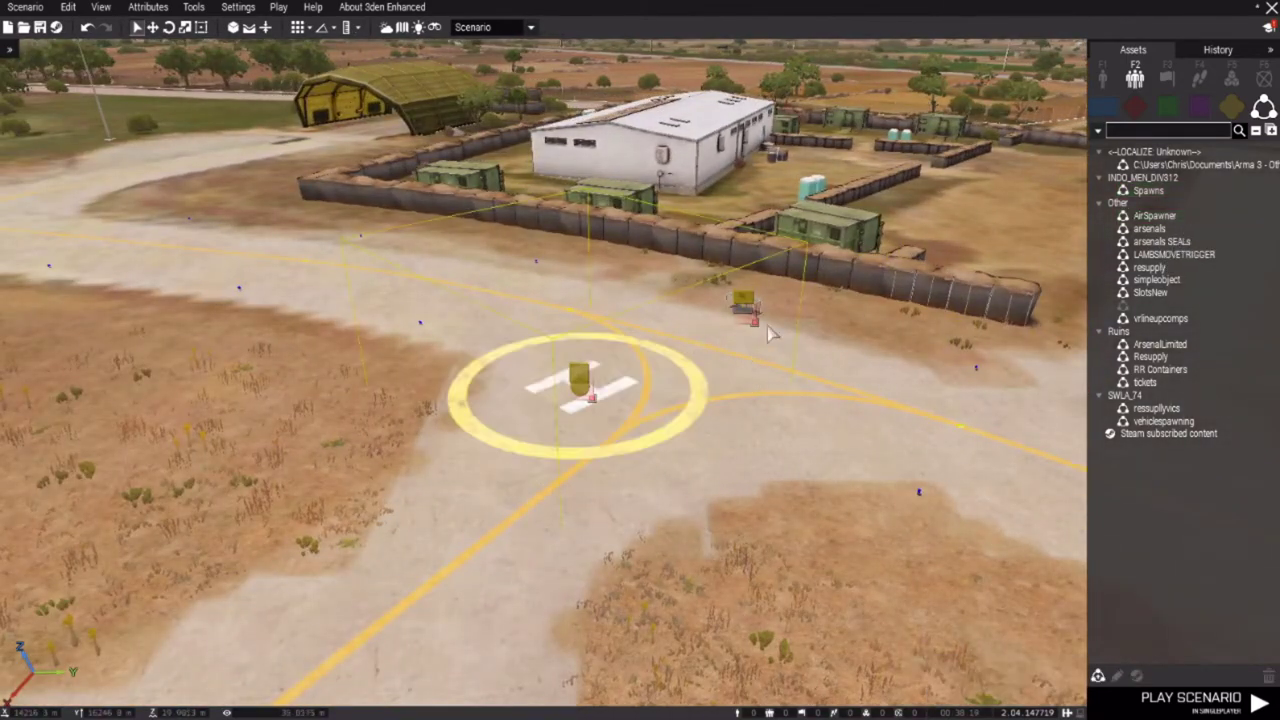
Examine the laptop's attributes, highlight the "Spawn Seahawk" line in its Init code, and close them without changes.
scroll(768, 334, up, 6)
key(d)
mouse_move(731, 329)
right_down()
mouse_move(906, 311)
mouse_move(740, 345)
right_up()
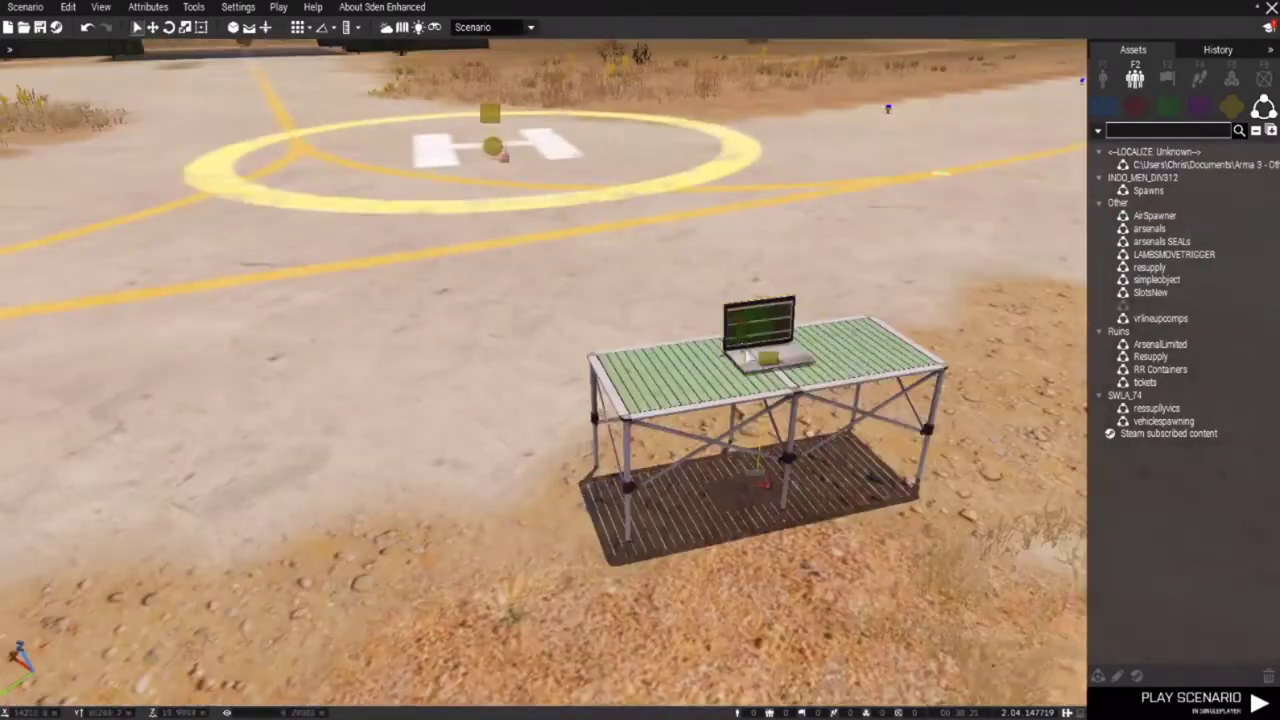
double_click(749, 327)
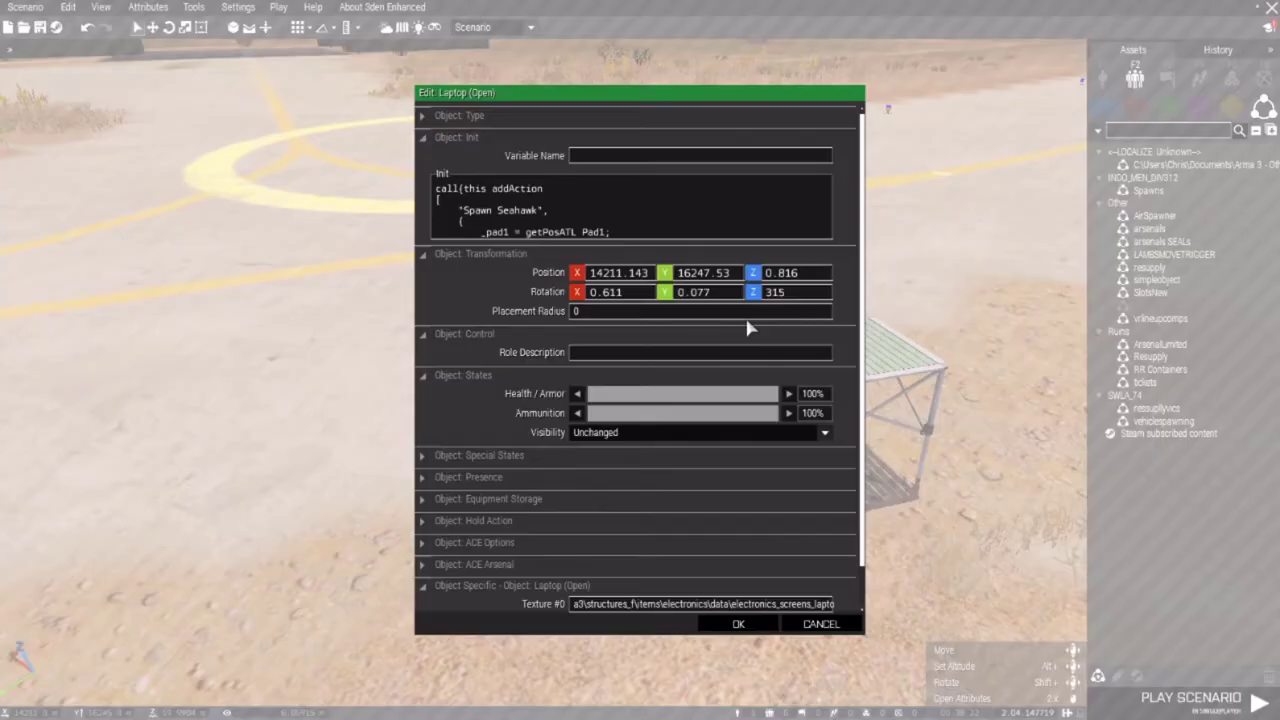
drag(450, 206, 460, 231)
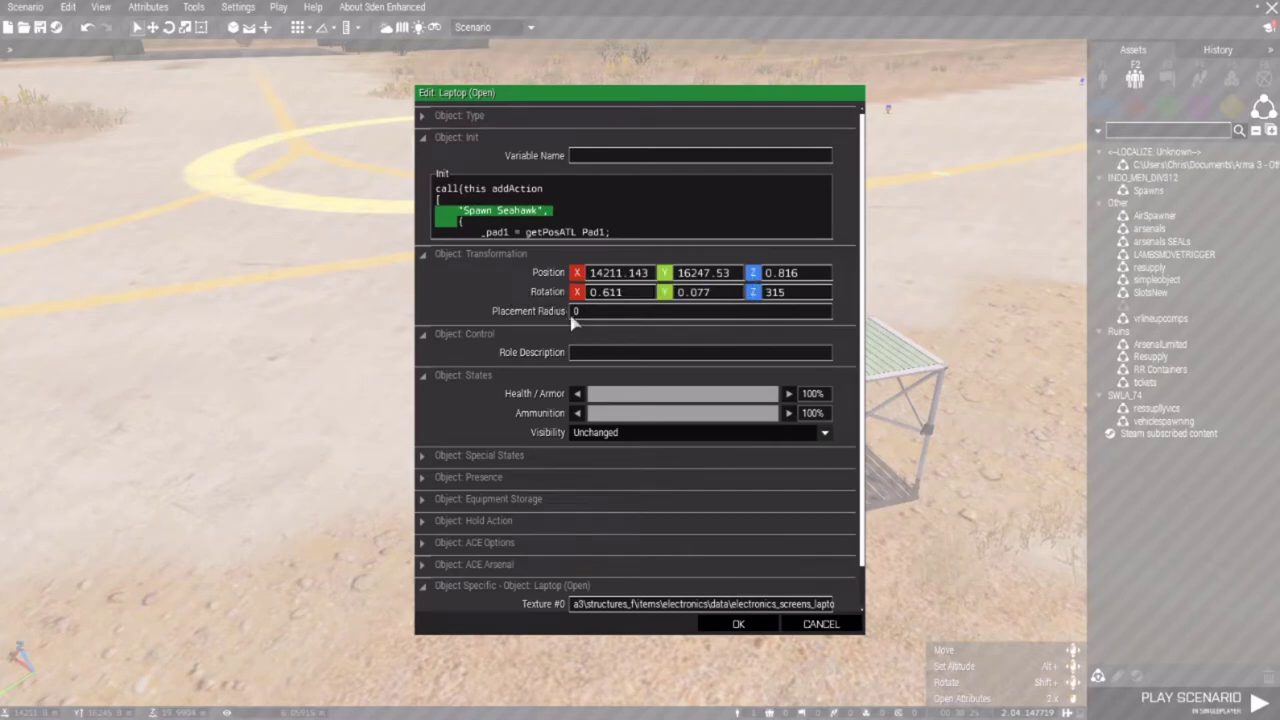
key(Escape)
Draw selection boxes around the objects of the placed Spawns composition, starting with those on the helipad.
scroll(497, 226, down, 3)
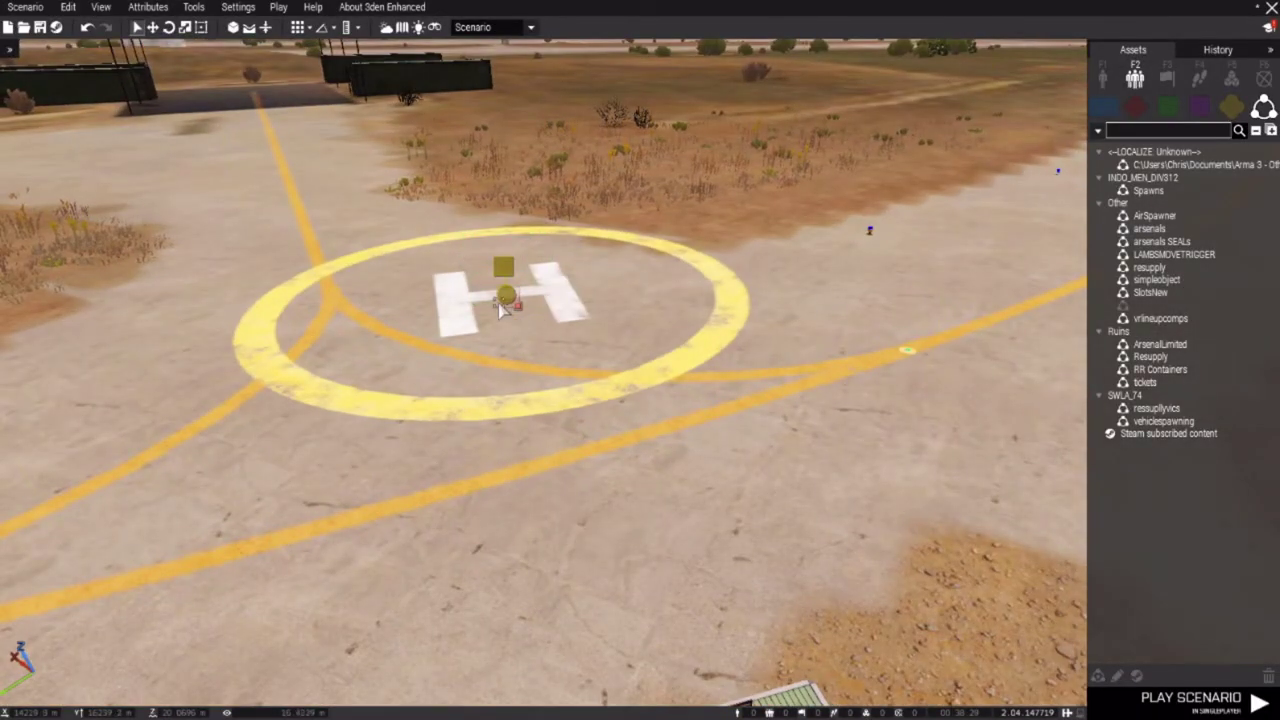
drag(305, 204, 563, 398)
key(s)
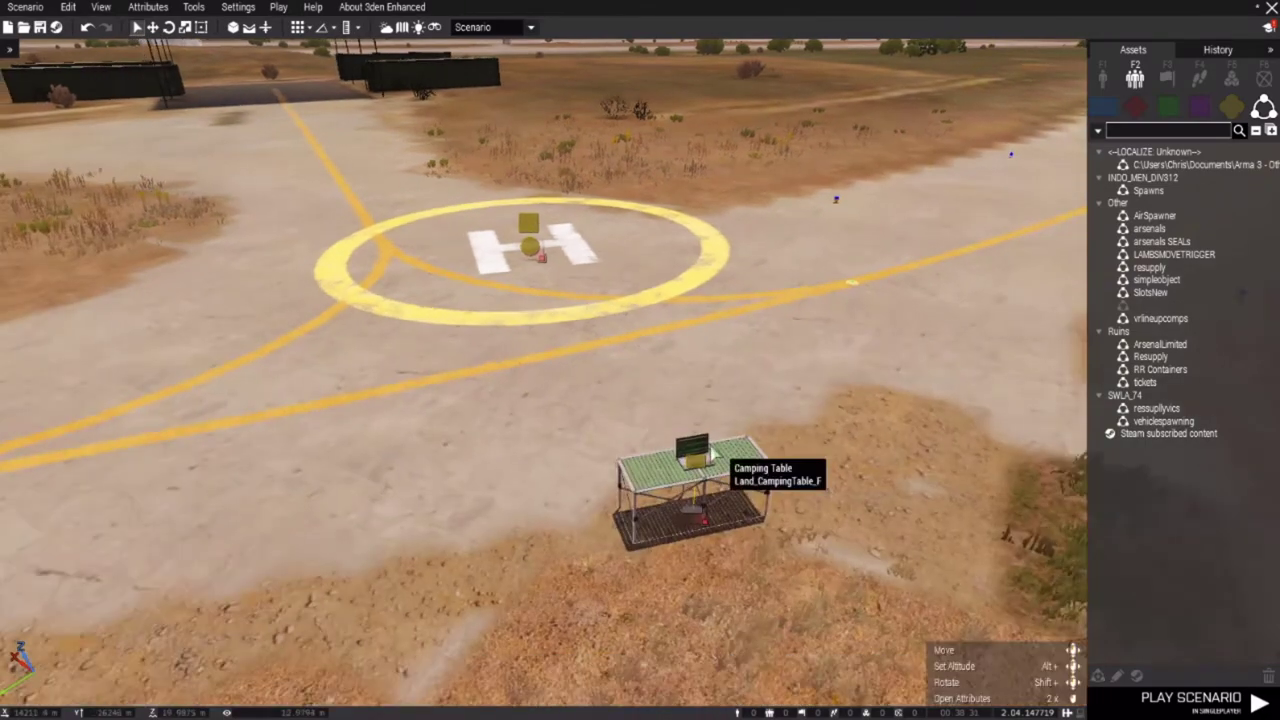
key(w)
right_drag(551, 377, 726, 286)
scroll(726, 377, down, 2)
right_drag(726, 377, 738, 440)
drag(635, 369, 755, 433)
Bring the camera back over the walled base and its road.
scroll(650, 430, down, 5)
right_drag(540, 400, 477, 294)
scroll(735, 412, down, 3)
right_drag(802, 420, 1155, 260)
key(w)
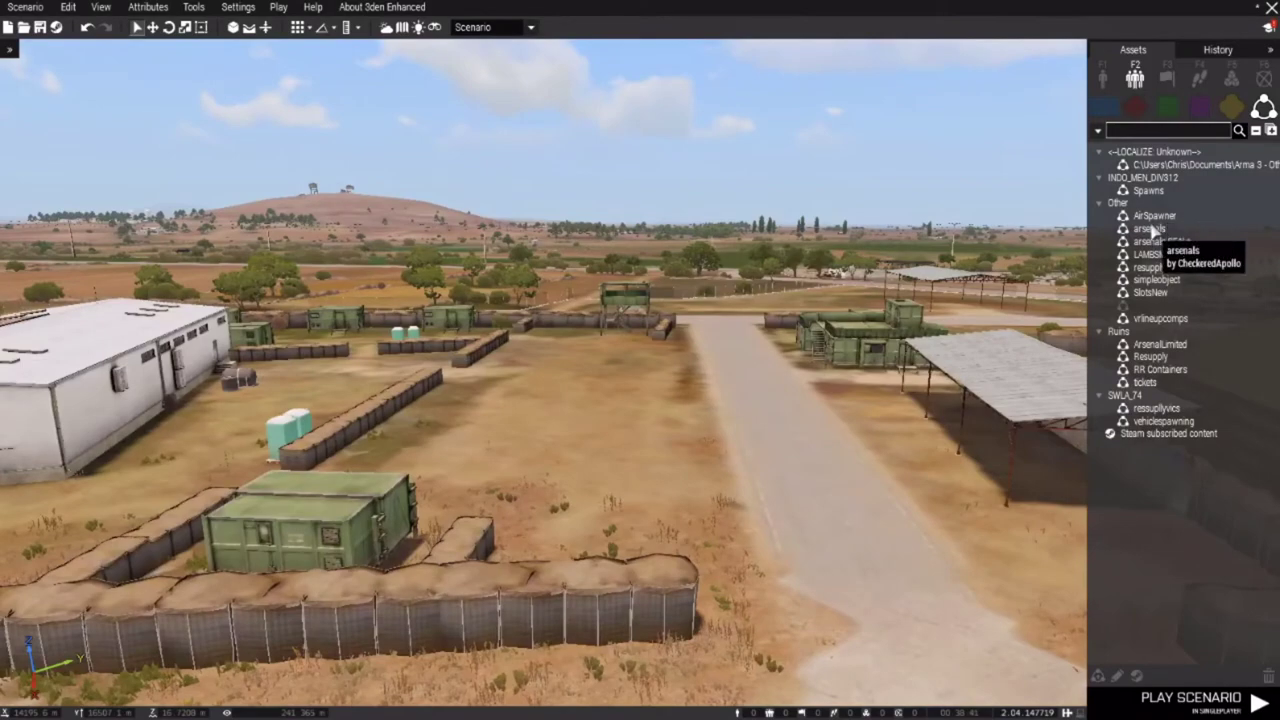
click(1150, 228)
scroll(657, 312, down, 5)
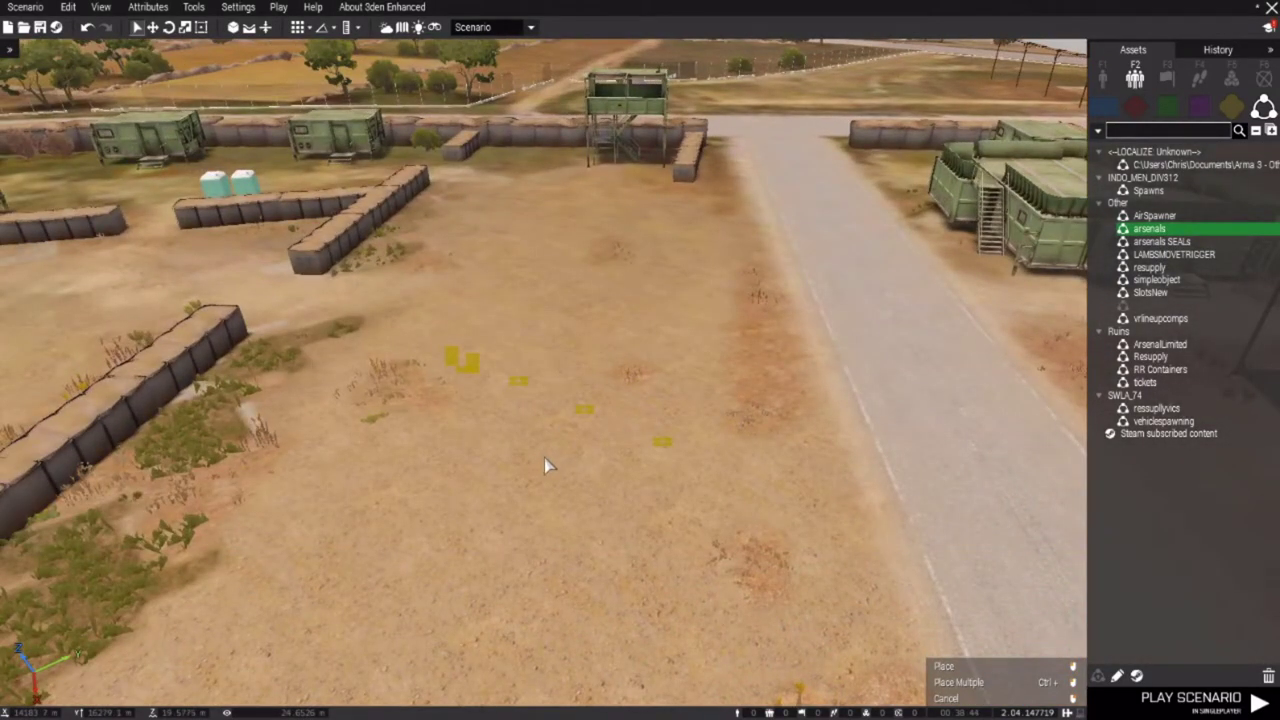
click(552, 452)
key(Delete)
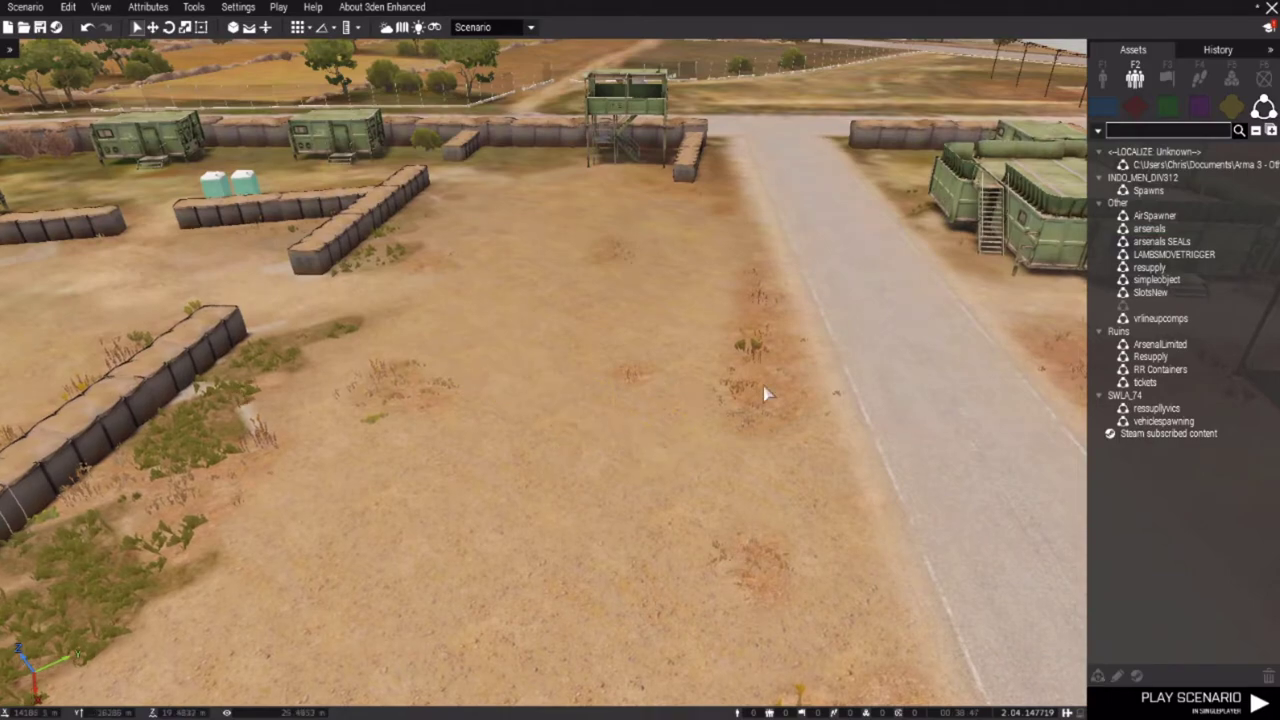
Place the arsenals custom composition across the road inside the base and clear the selection.
key(w)
right_drag(720, 384, 769, 378)
key(s)
key(d)
key(w)
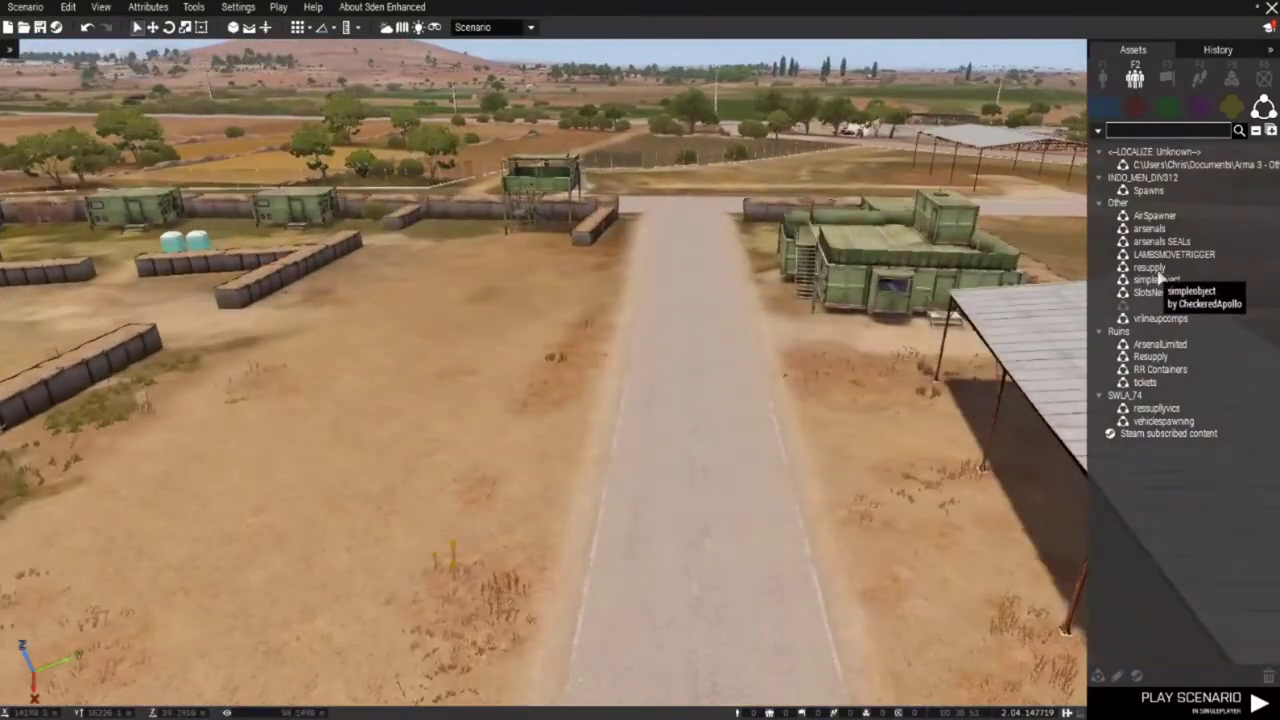
key(w)
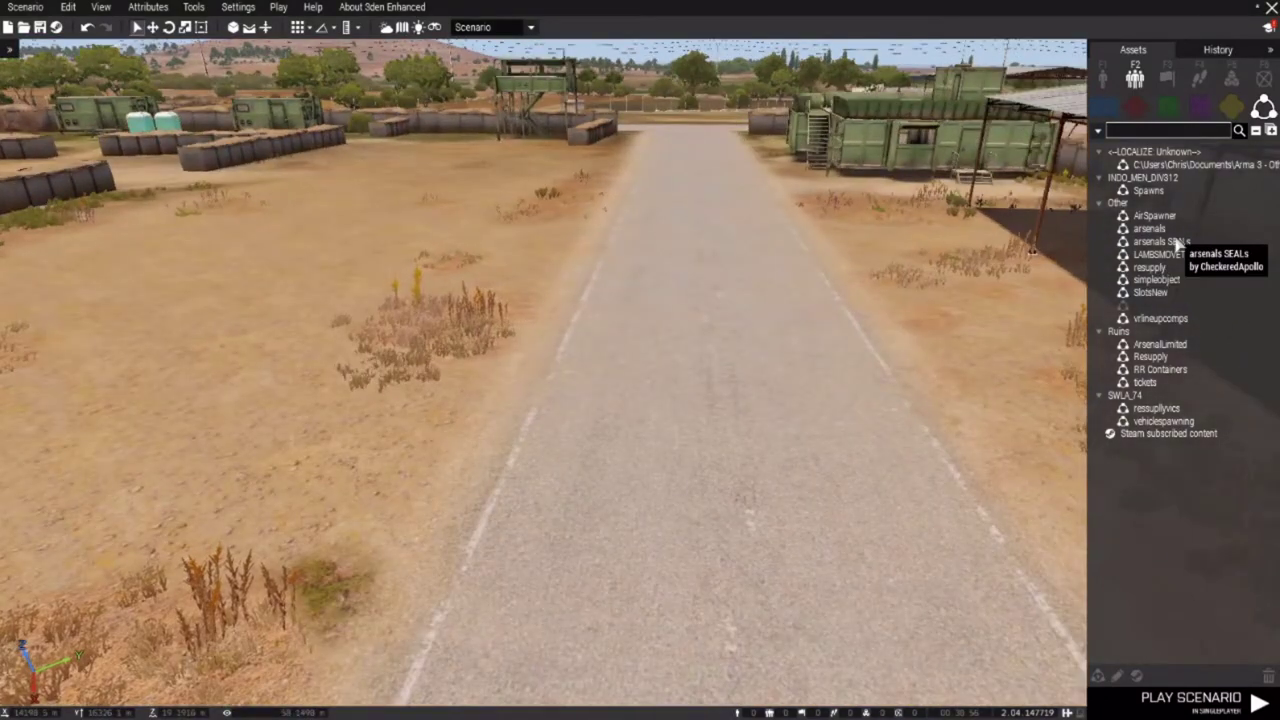
click(1150, 228)
click(620, 305)
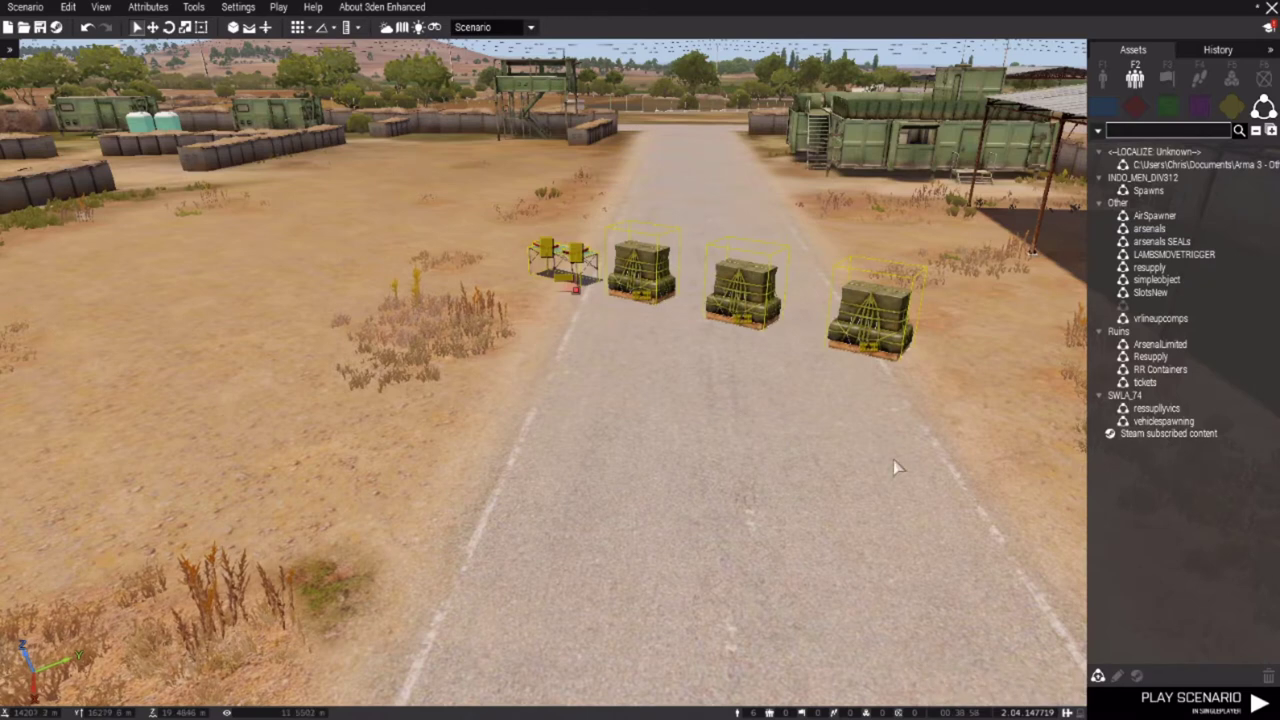
drag(413, 180, 414, 182)
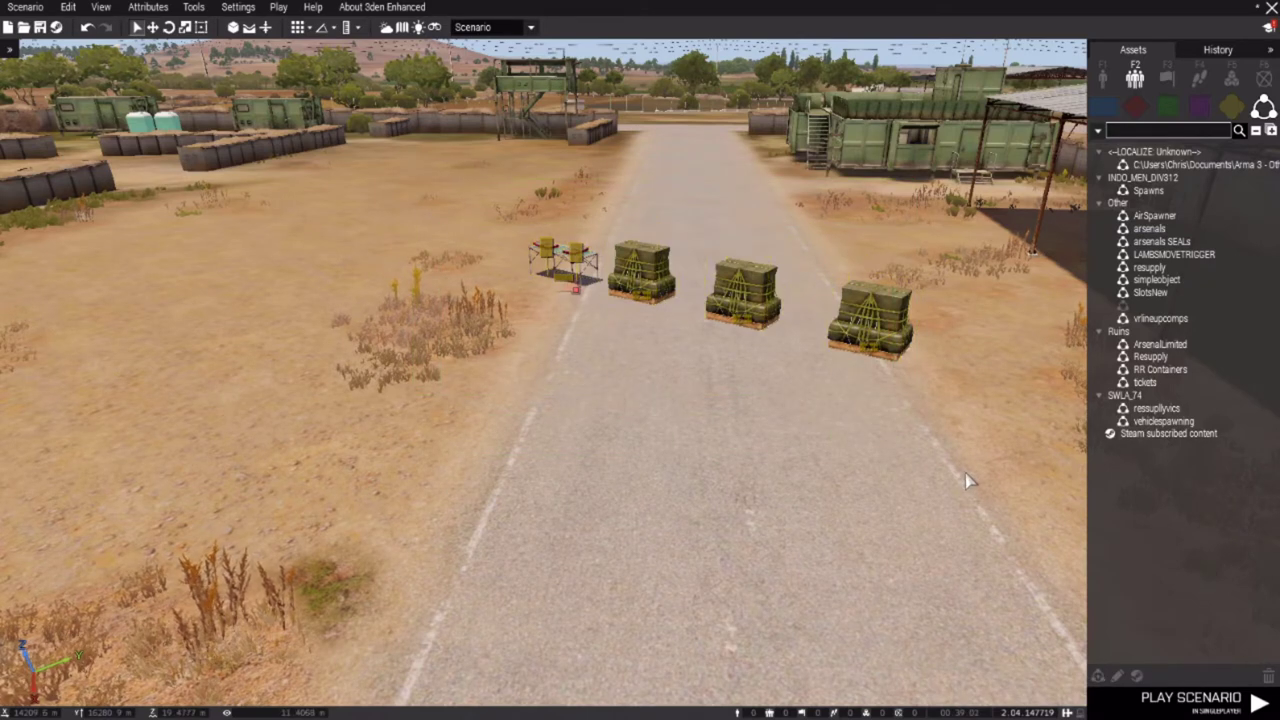
Examine the arsenal code in the Init field of the NATO Supply Box farthest from the tables, highlight it, and close the attributes without changes.
drag(676, 307, 674, 306)
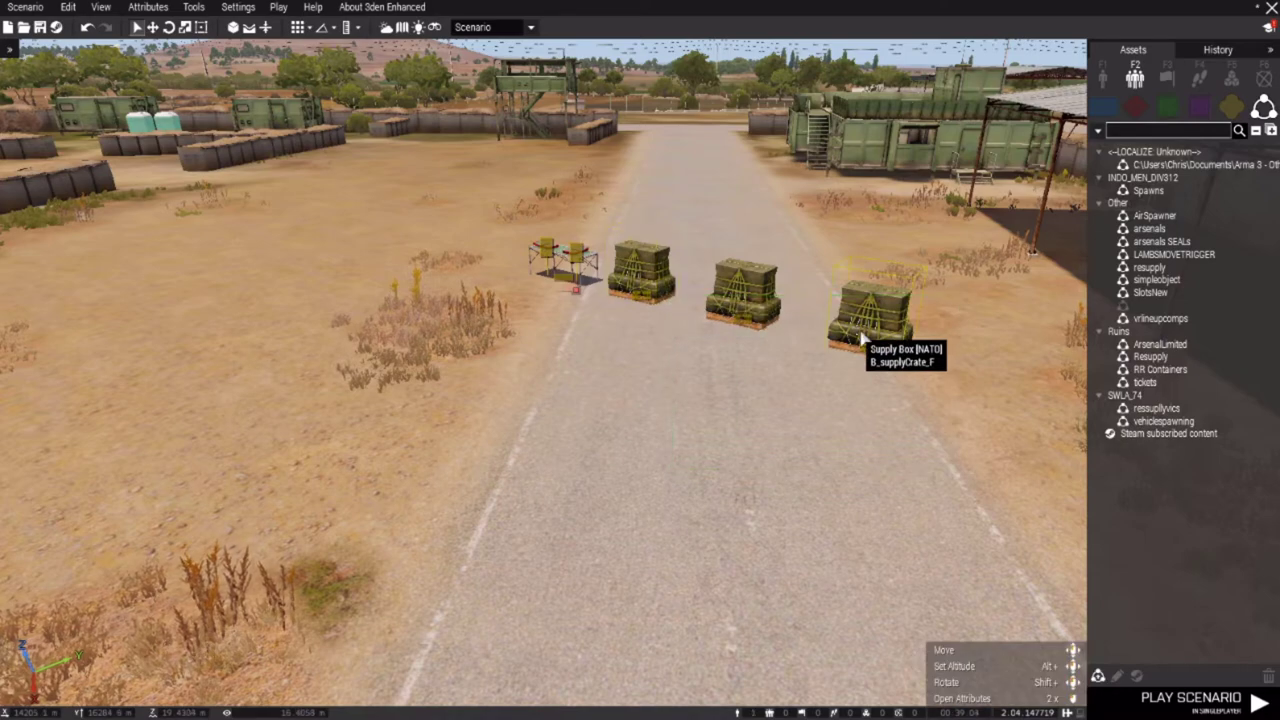
double_click(912, 344)
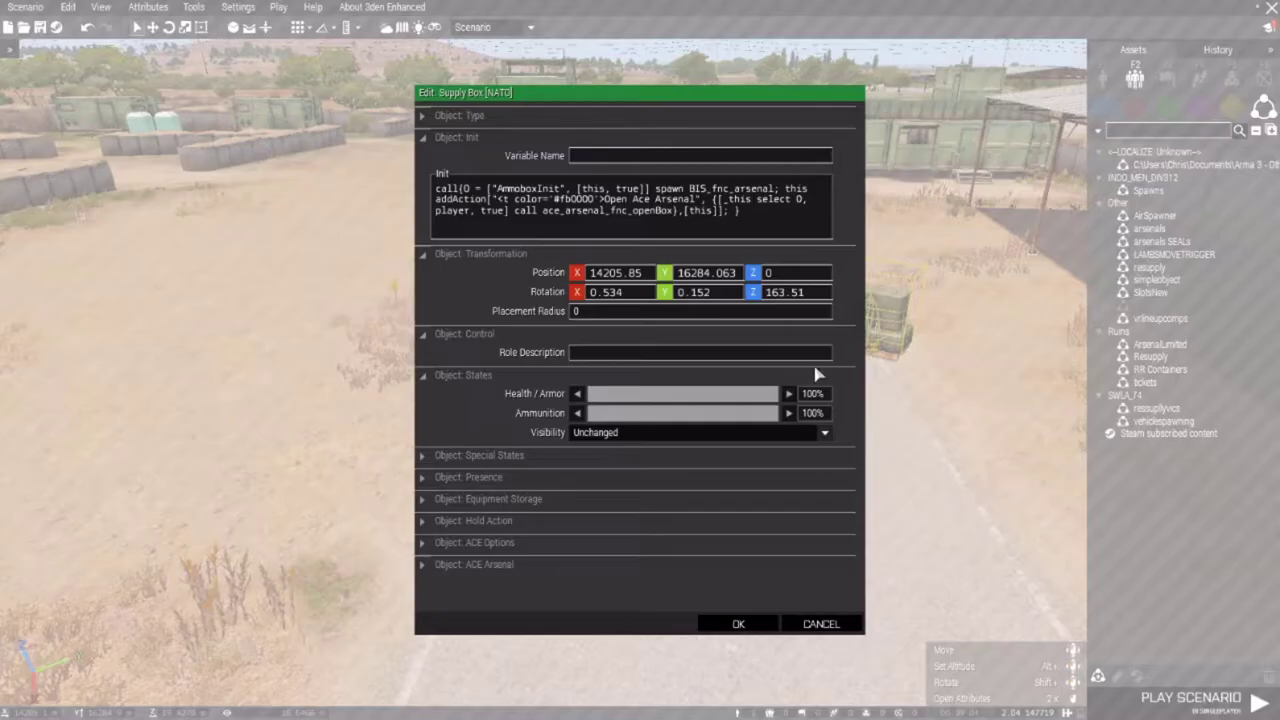
click(462, 200)
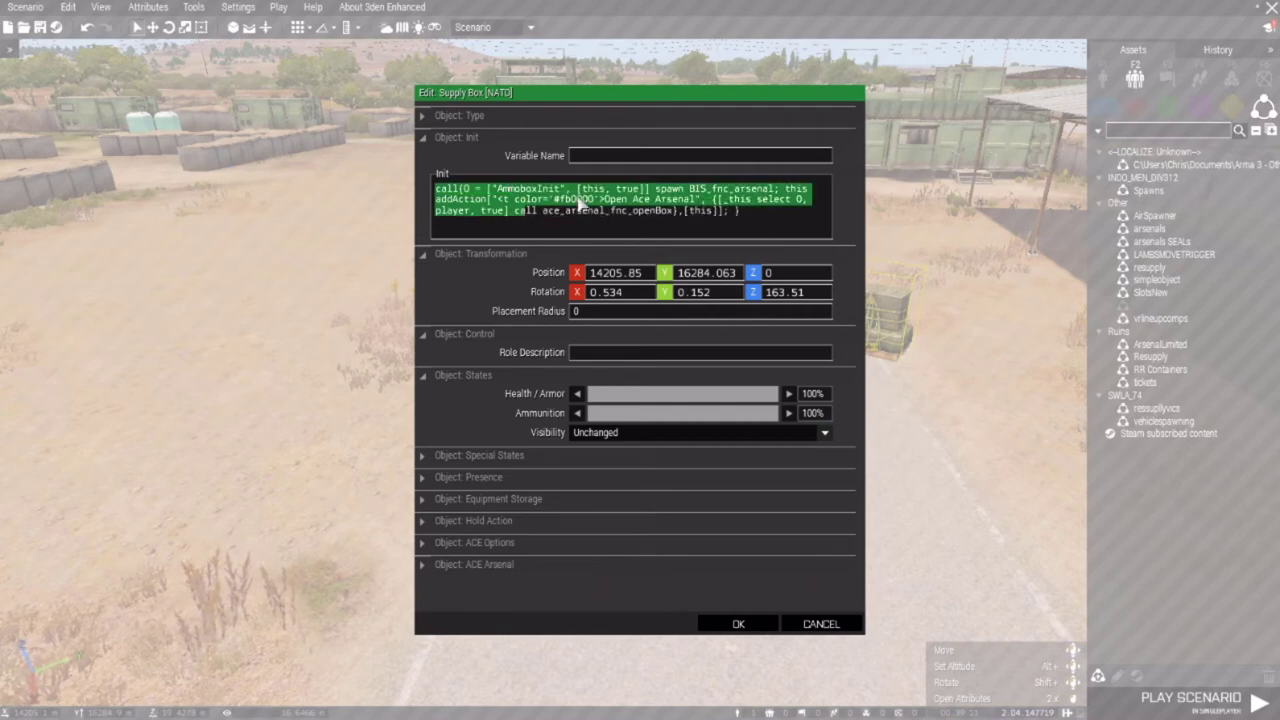
drag(643, 188, 697, 237)
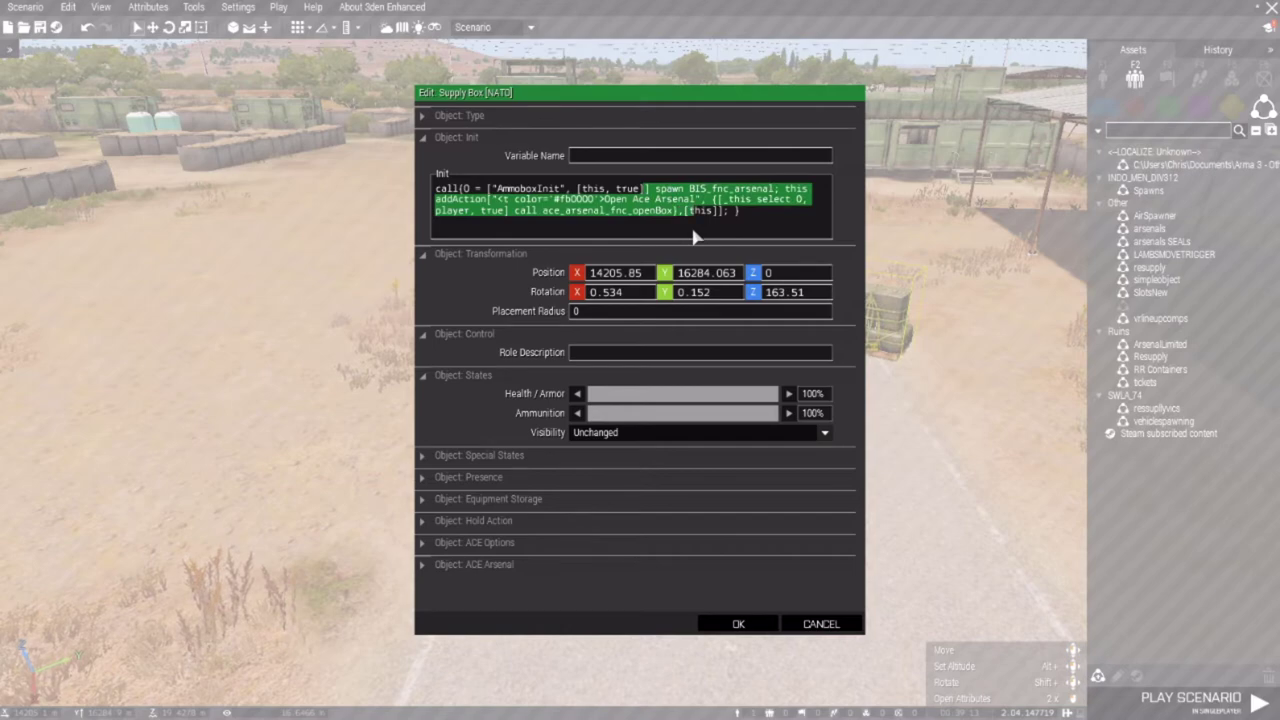
click(739, 624)
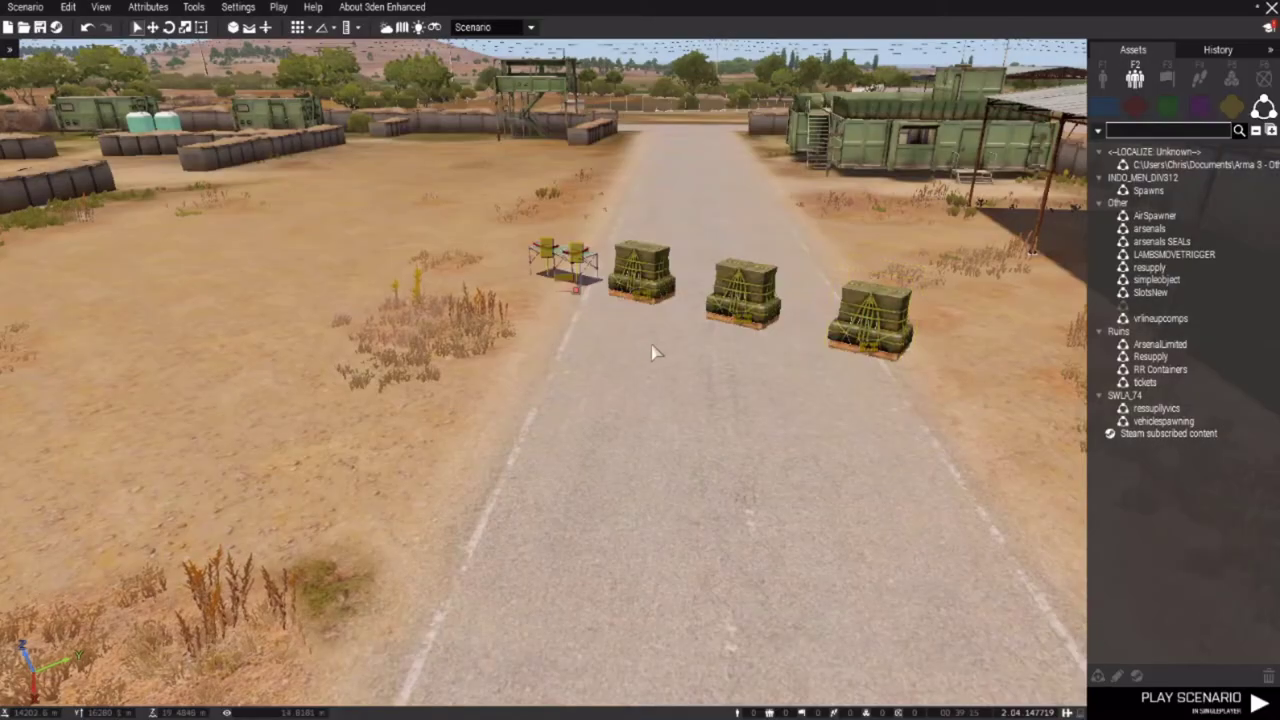
Examine the First Aid Box (Open) on the tables, highlight the end of its medical treatment Init code, and cancel its attributes.
scroll(645, 354, up, 3)
key(d)
drag(990, 405, 704, 288)
key(a)
key(w)
right_drag(698, 351, 708, 386)
scroll(710, 386, up, 3)
scroll(783, 400, up, 2)
double_click(780, 398)
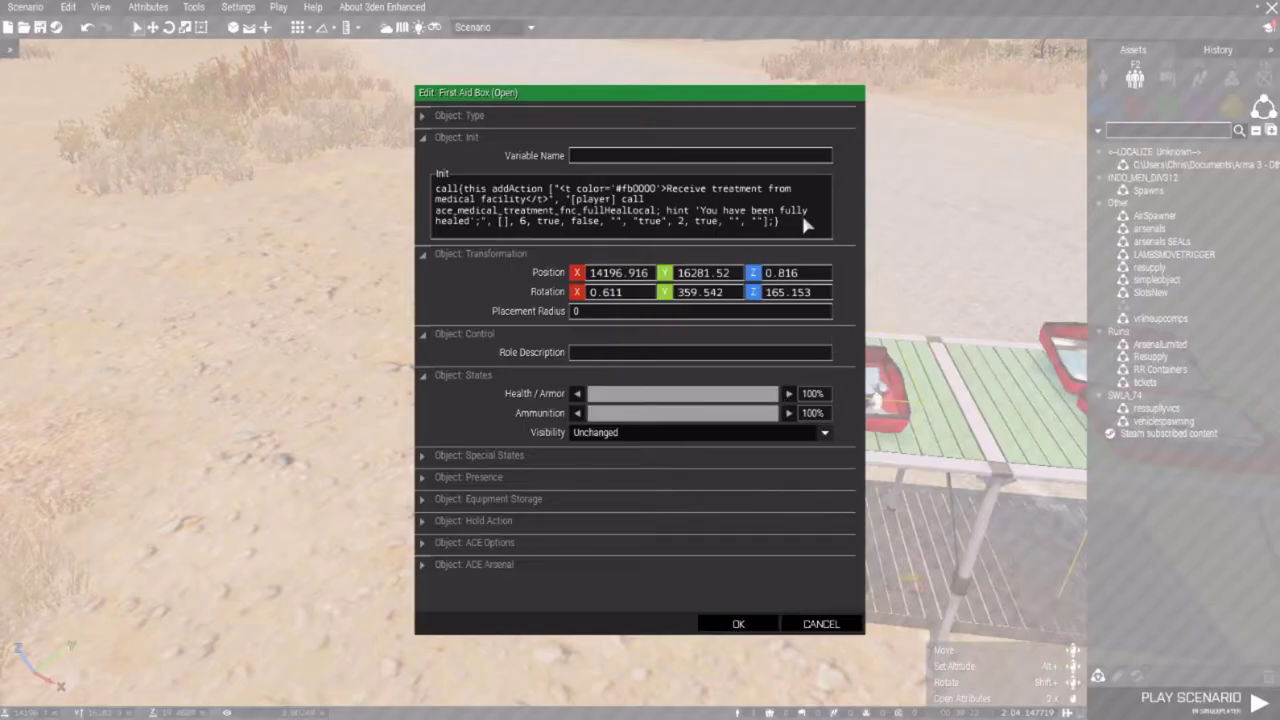
drag(783, 237, 562, 239)
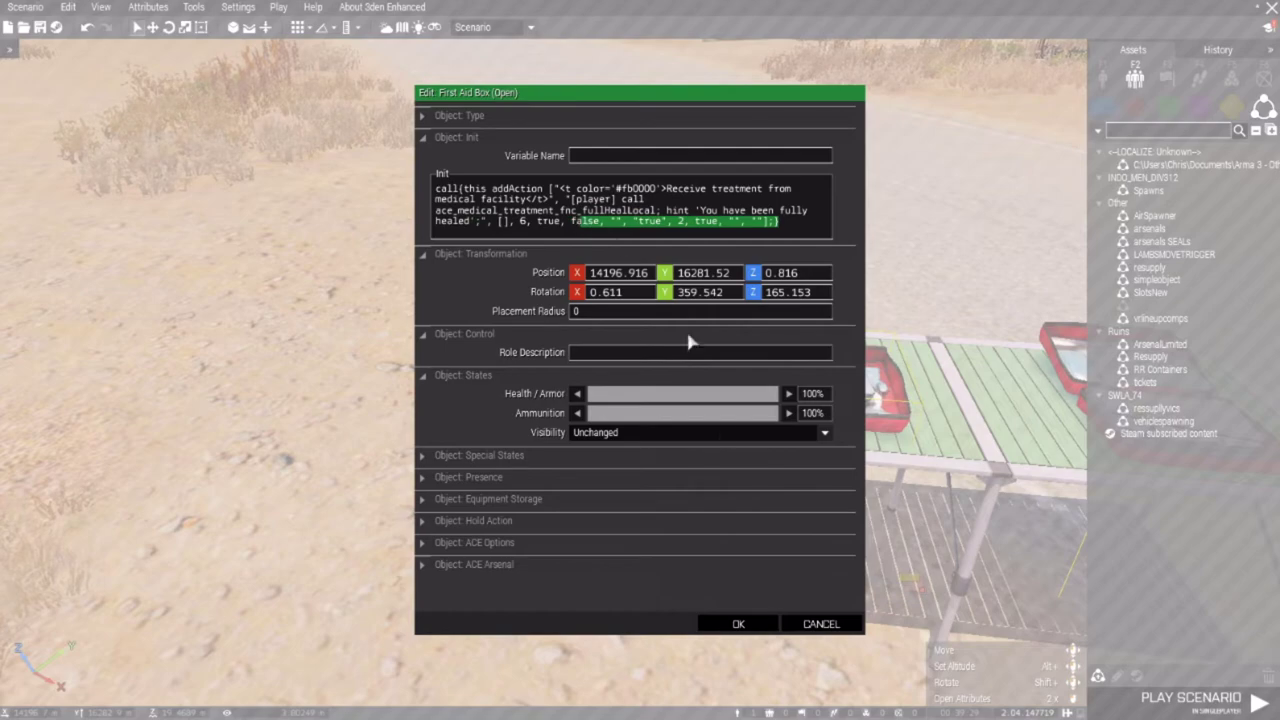
click(822, 625)
Delete all objects of the arsenals composition from the road.
scroll(893, 456, down, 6)
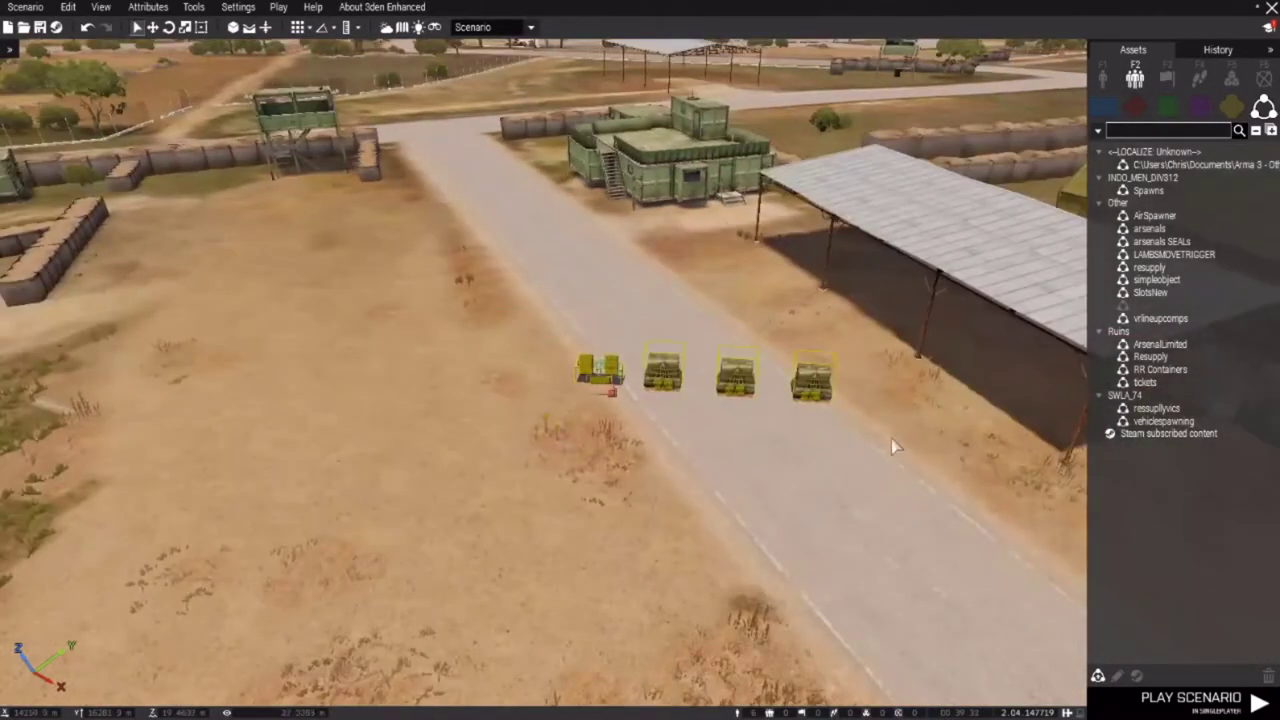
scroll(893, 446, down, 2)
key(Delete)
Find the [ACE] Ammo Supply Crate with the asset search "supply", place it on the dirt beside the road, and clear the search.
right_drag(877, 434, 800, 427)
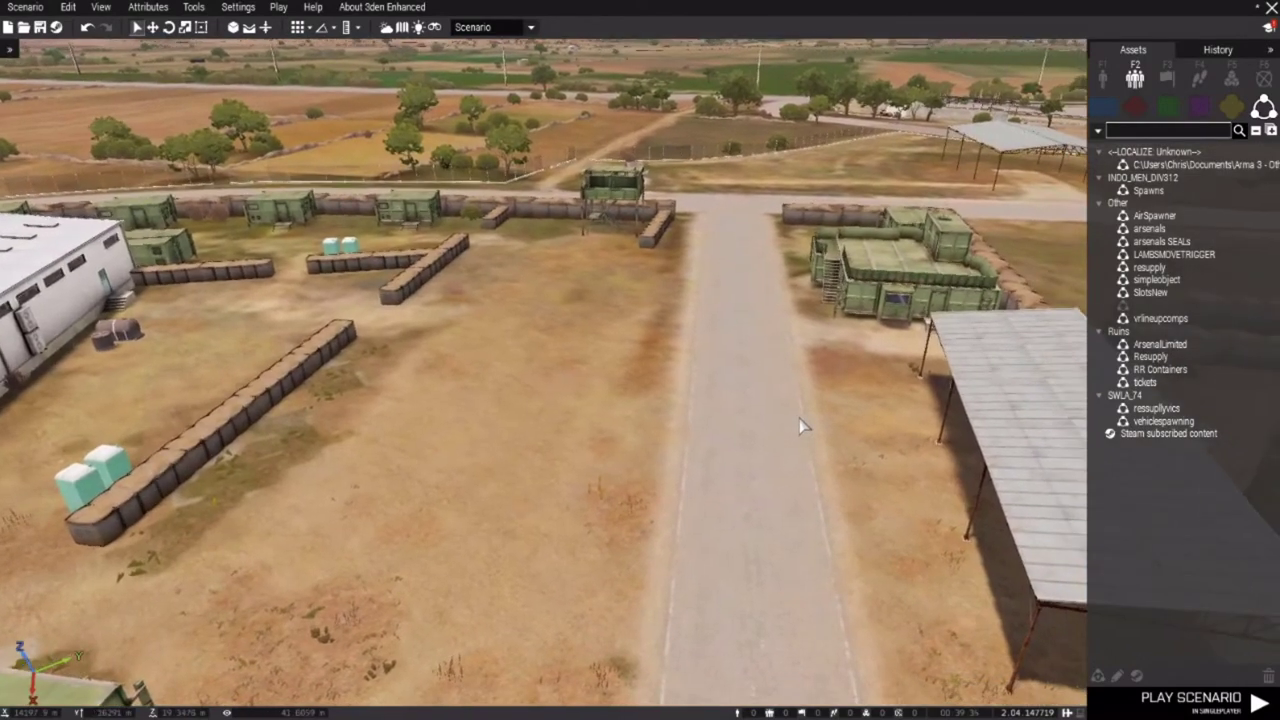
click(1104, 80)
click(1256, 109)
key(w)
key(a)
key(z)
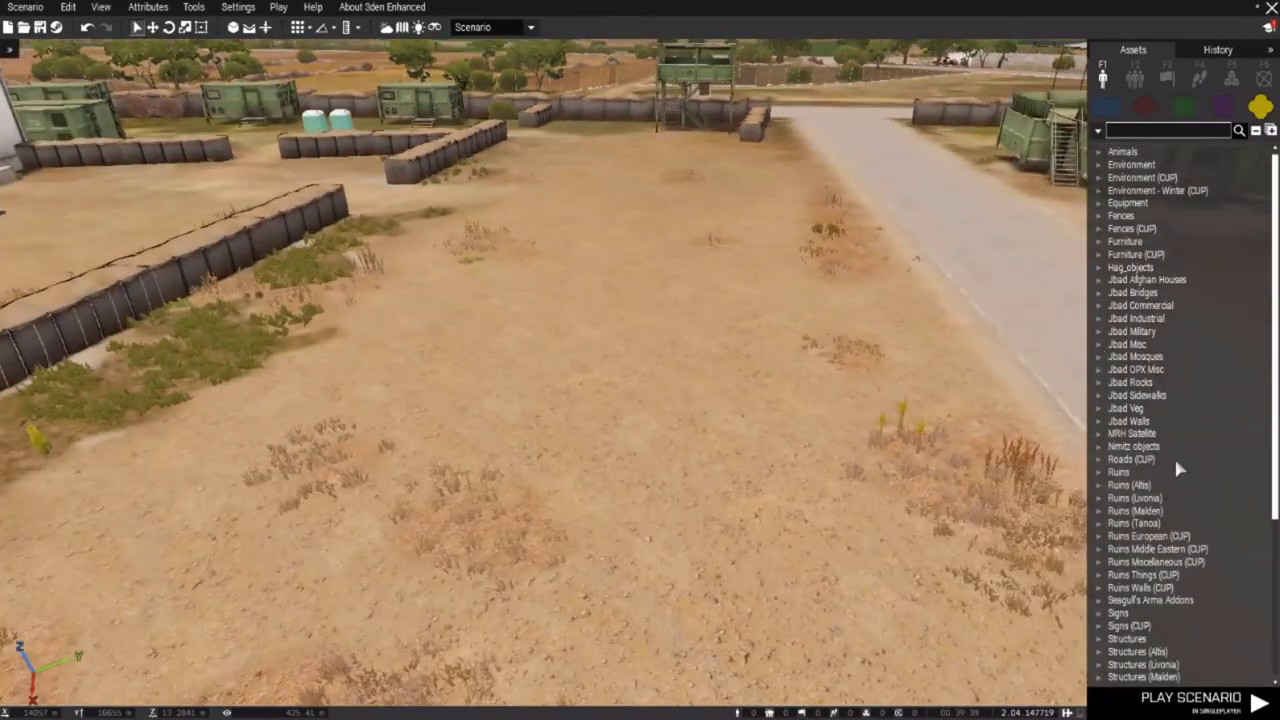
click(1127, 133)
text(supply)
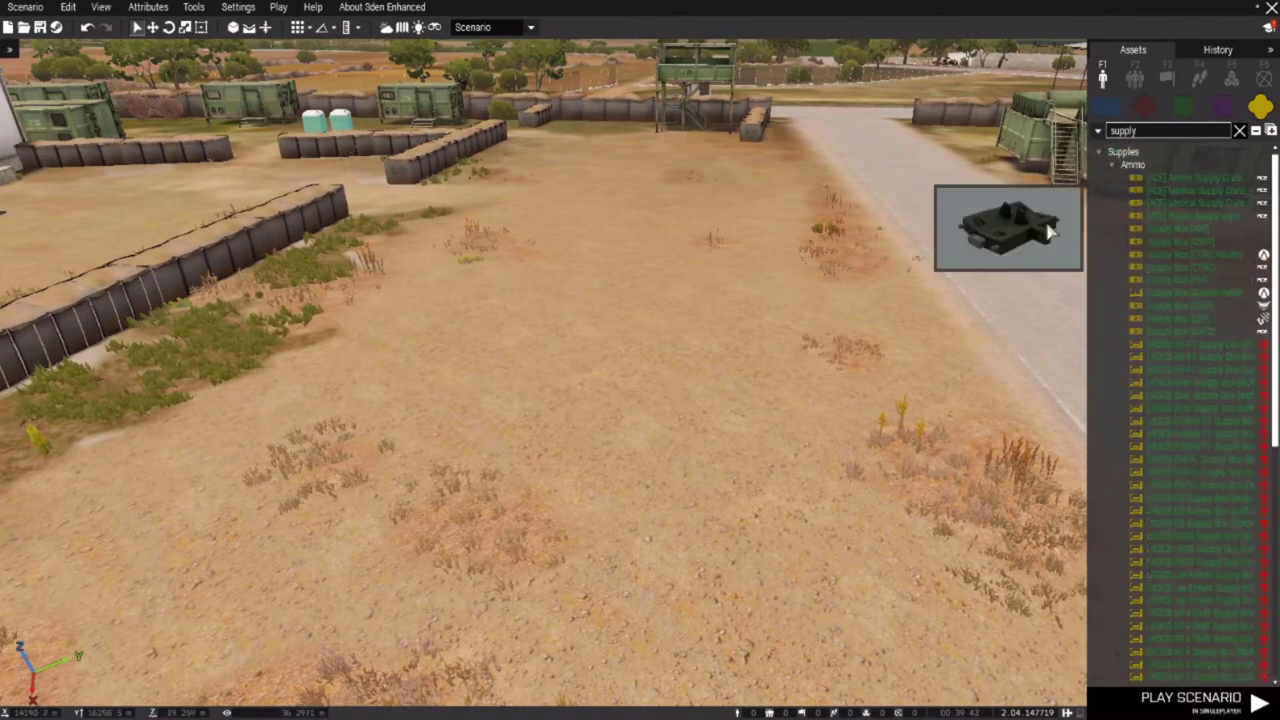
click(1204, 179)
click(793, 349)
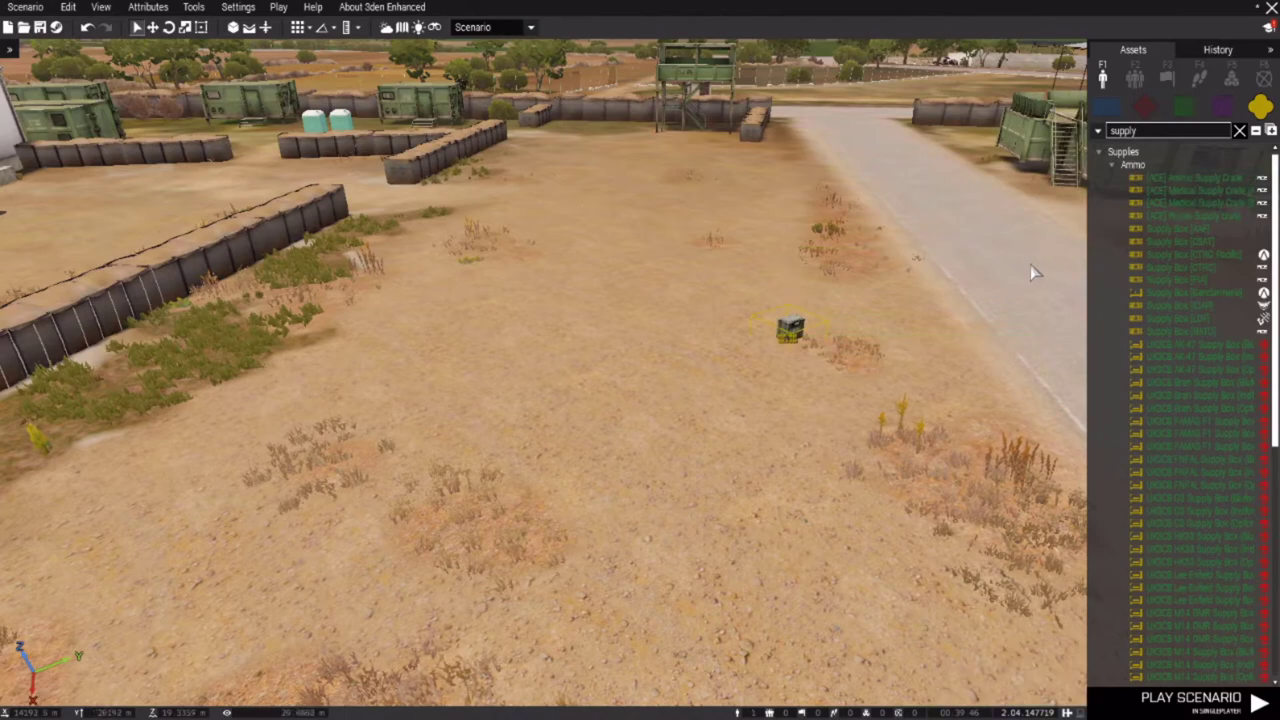
click(1239, 131)
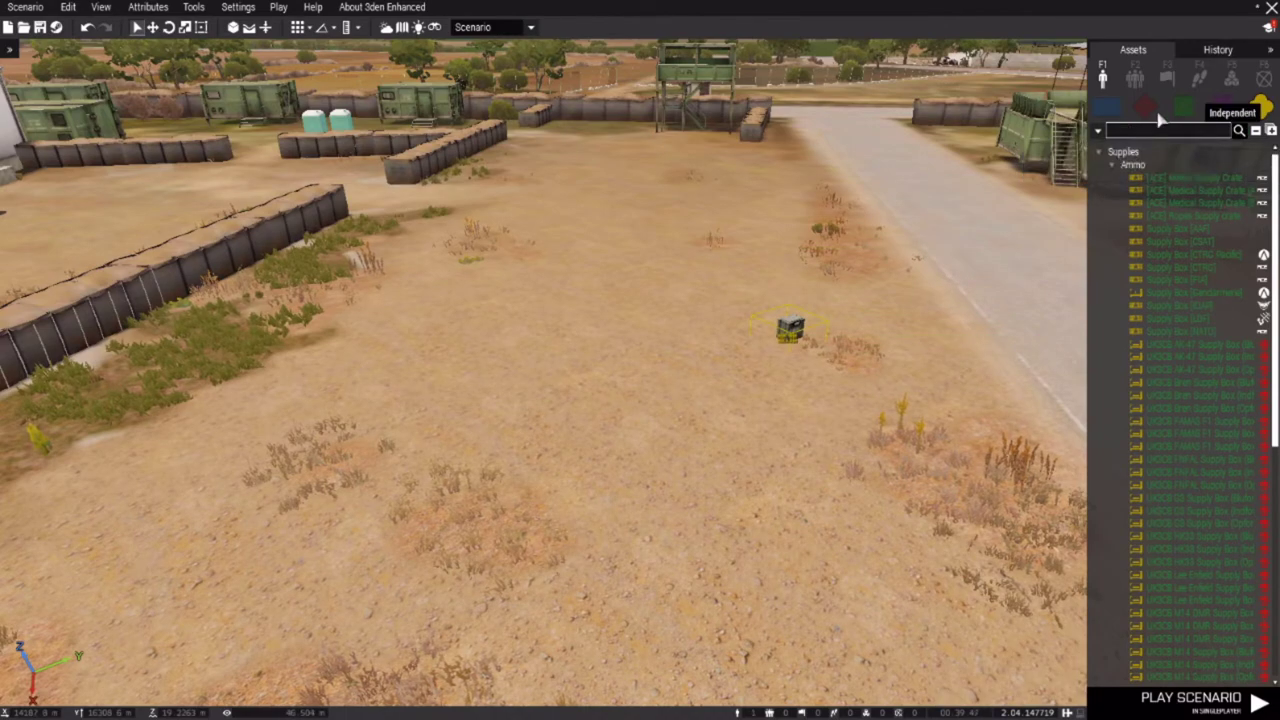
Show the custom compositions and place the simpleobject composition at the edge of the road.
click(1141, 82)
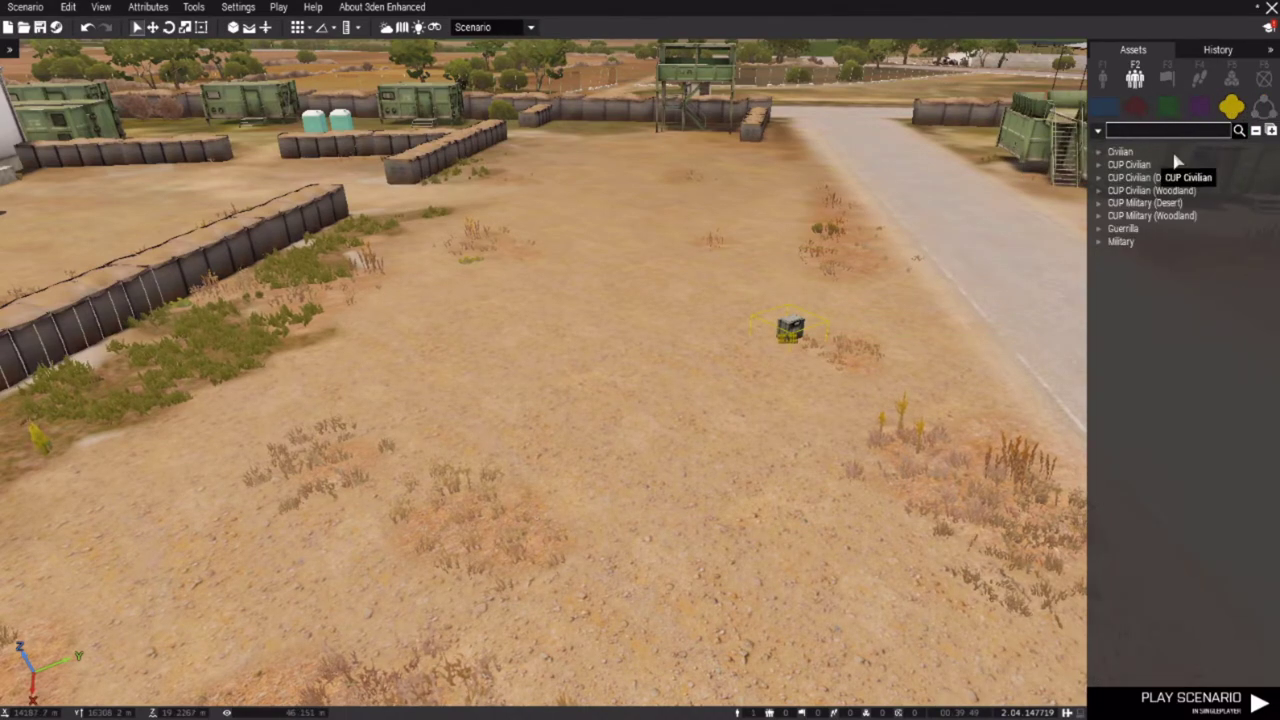
click(1263, 106)
key(d)
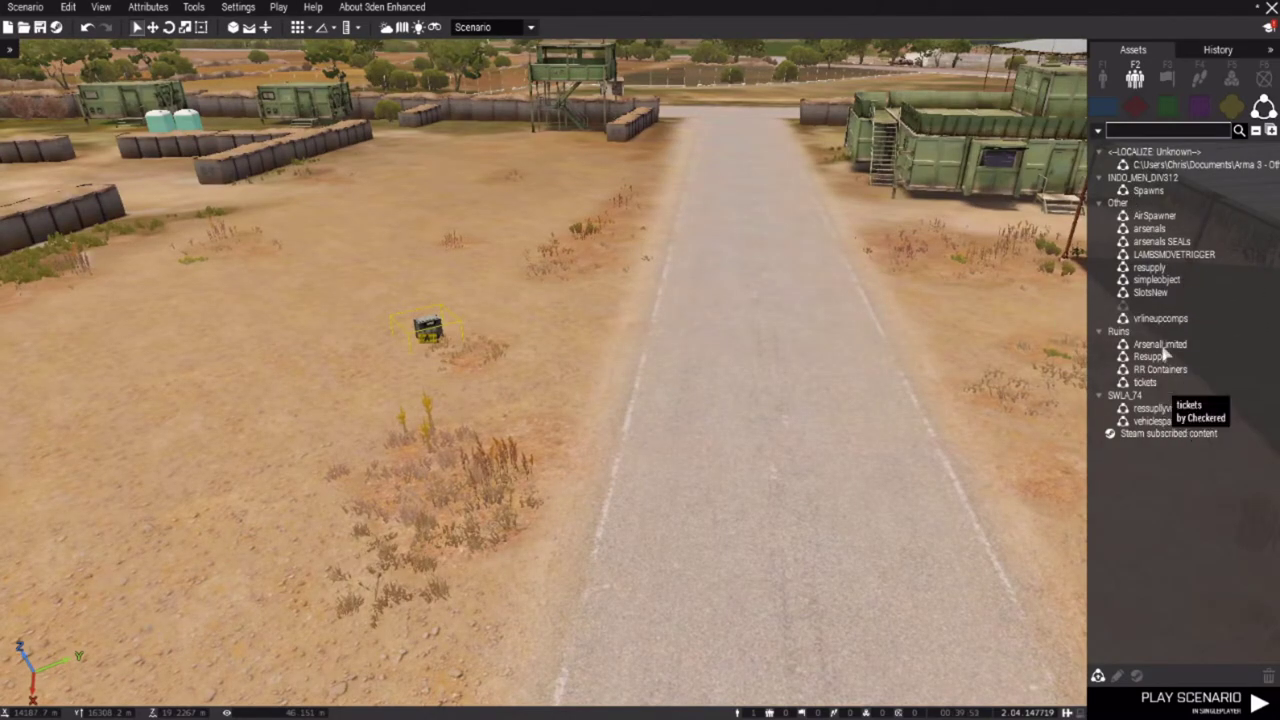
click(1157, 283)
key(w)
click(706, 337)
right_drag(624, 303, 607, 296)
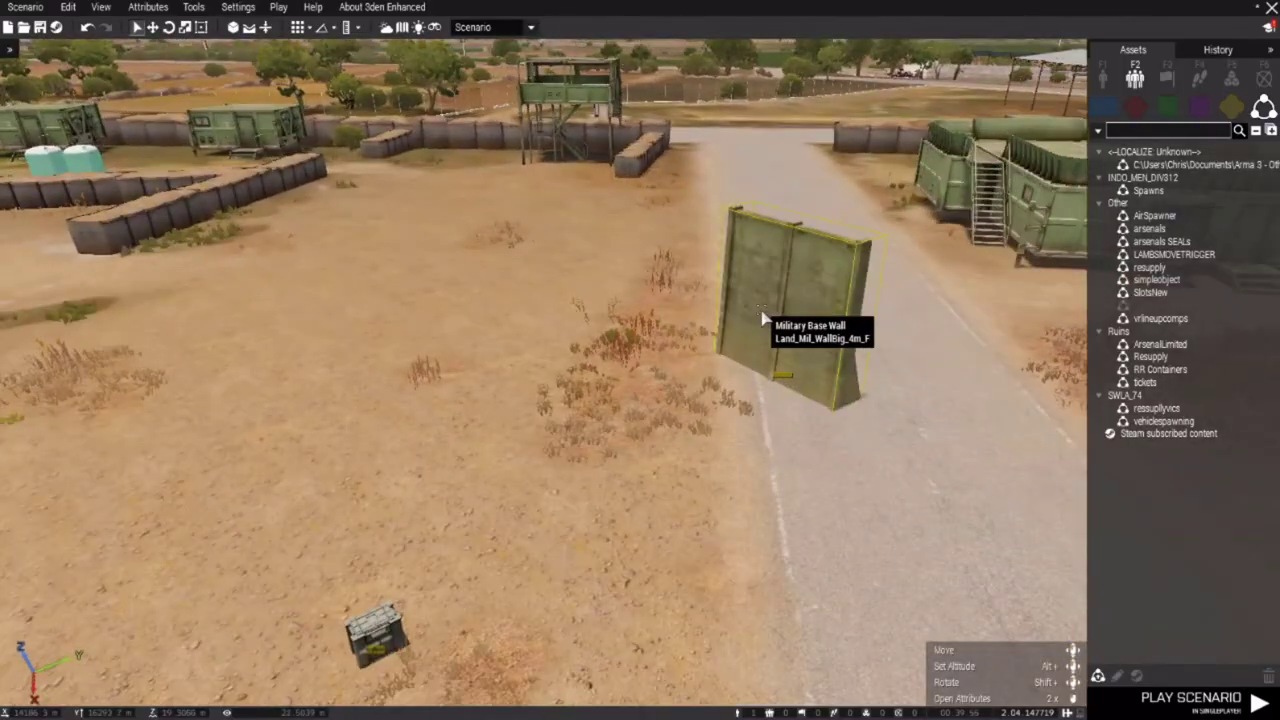
Copy the code call{this call BIS_fnc_replaceWithSimpleObject;} from the Military Base Wall's Init field and delete the wall.
double_click(786, 320)
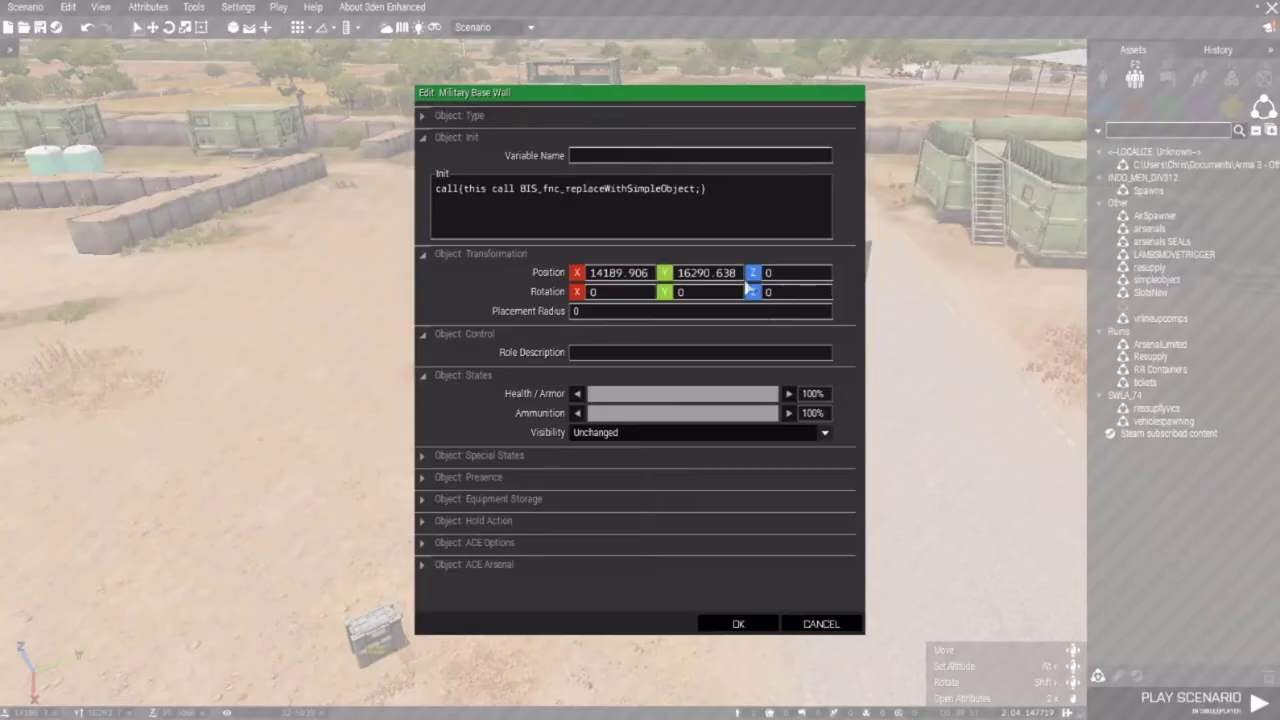
drag(738, 219, 383, 218)
key(ctrl+c)
key(Escape)
drag(475, 224, 951, 475)
key(Delete)
Paste the copied simple object code into the Init field of the [ACE] Ammo Supply Crate and accept the attributes.
right_drag(823, 474, 760, 541)
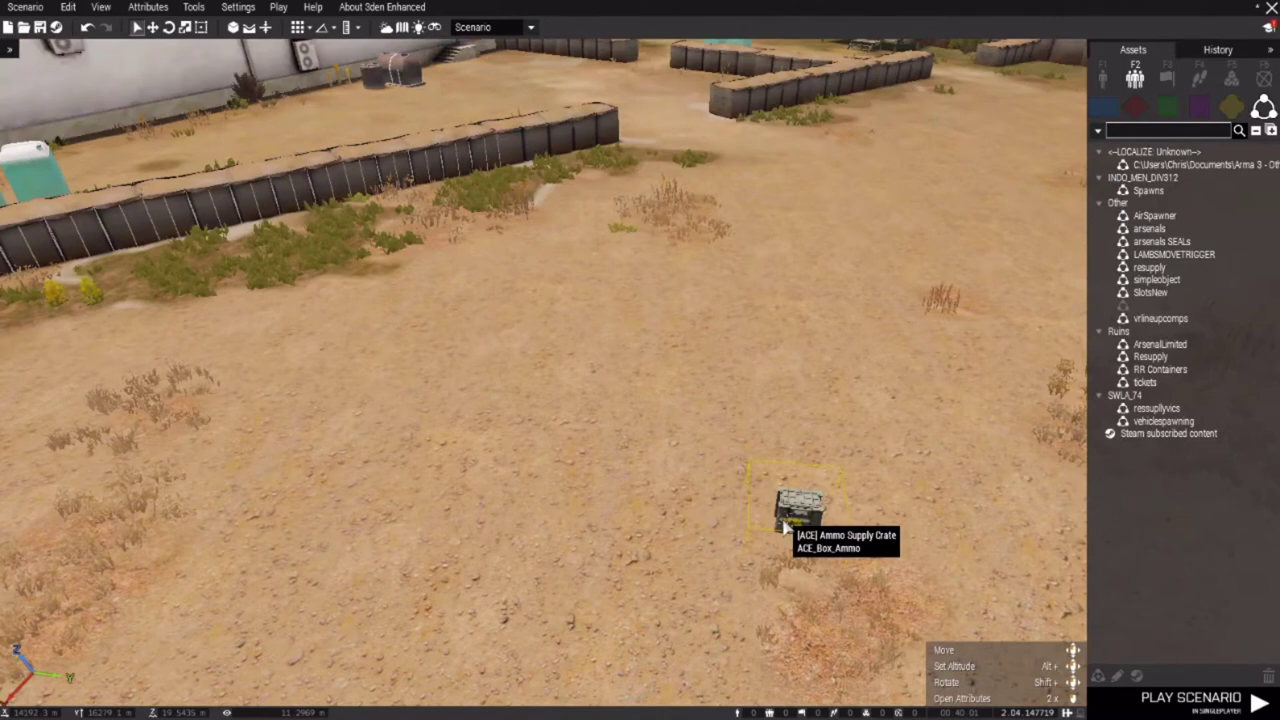
double_click(775, 424)
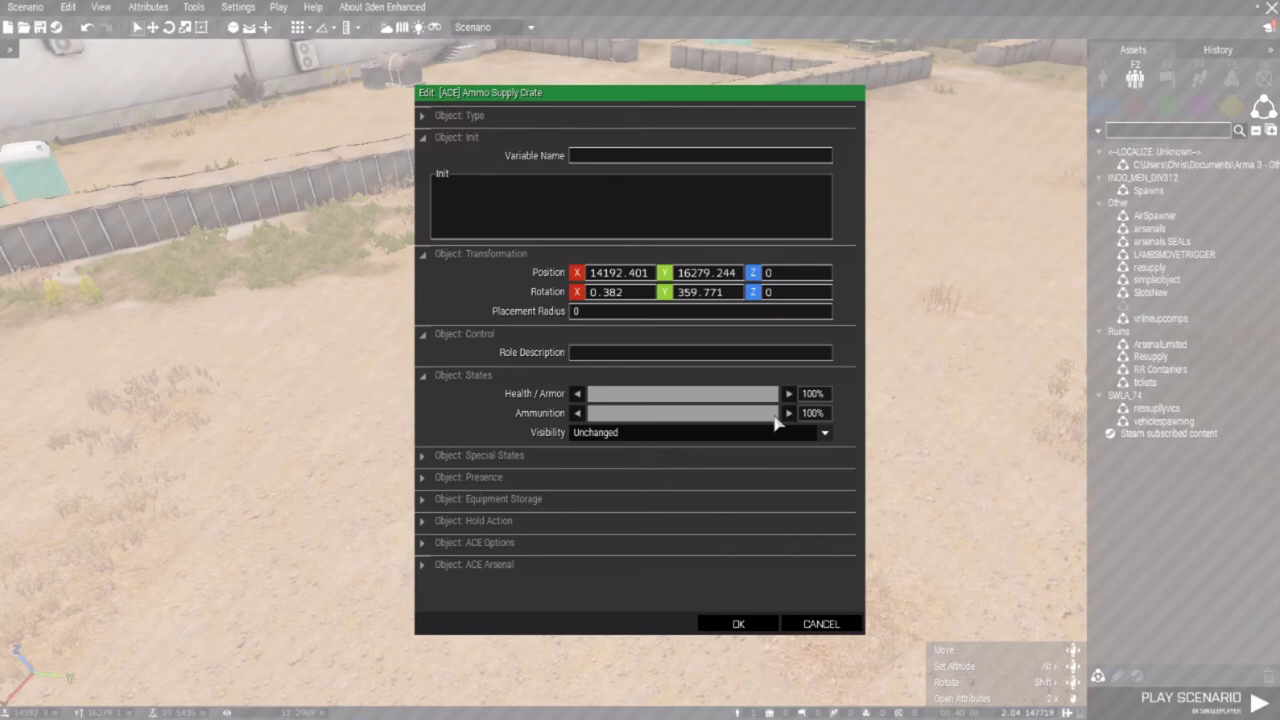
click(480, 201)
key(ctrl+v)
click(737, 624)
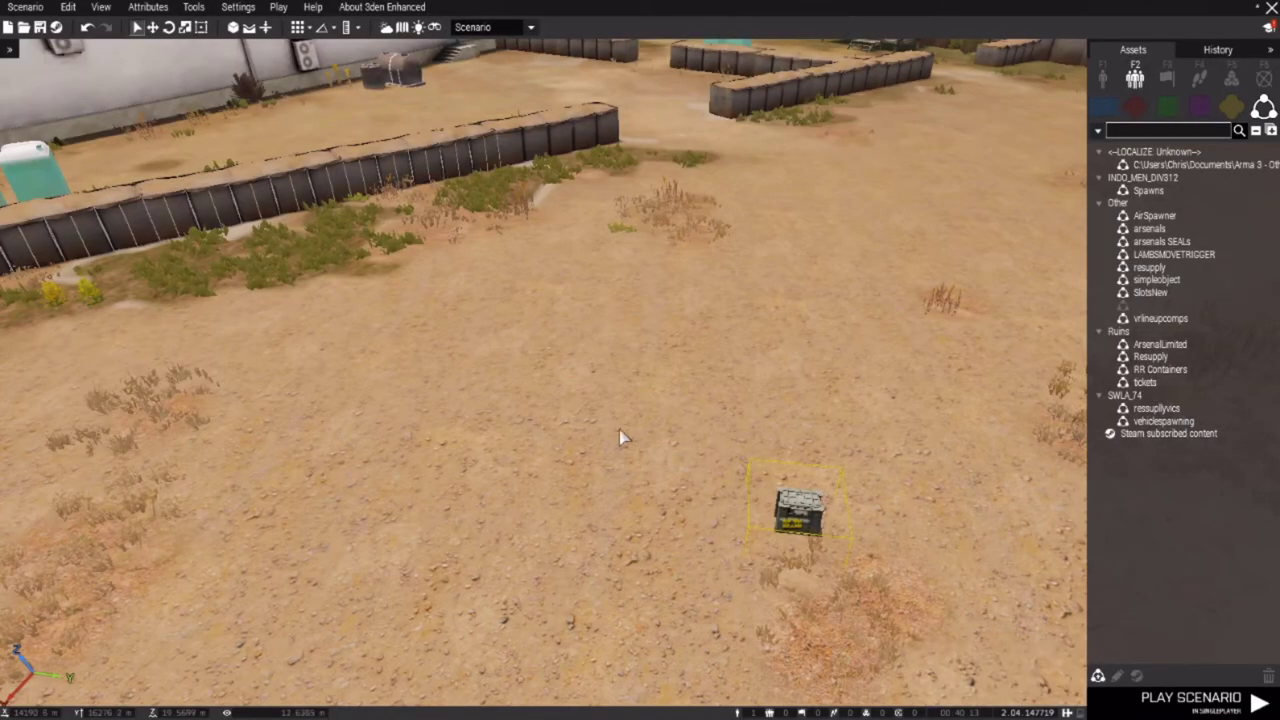
scroll(791, 523, up, 5)
scroll(792, 530, down, 8)
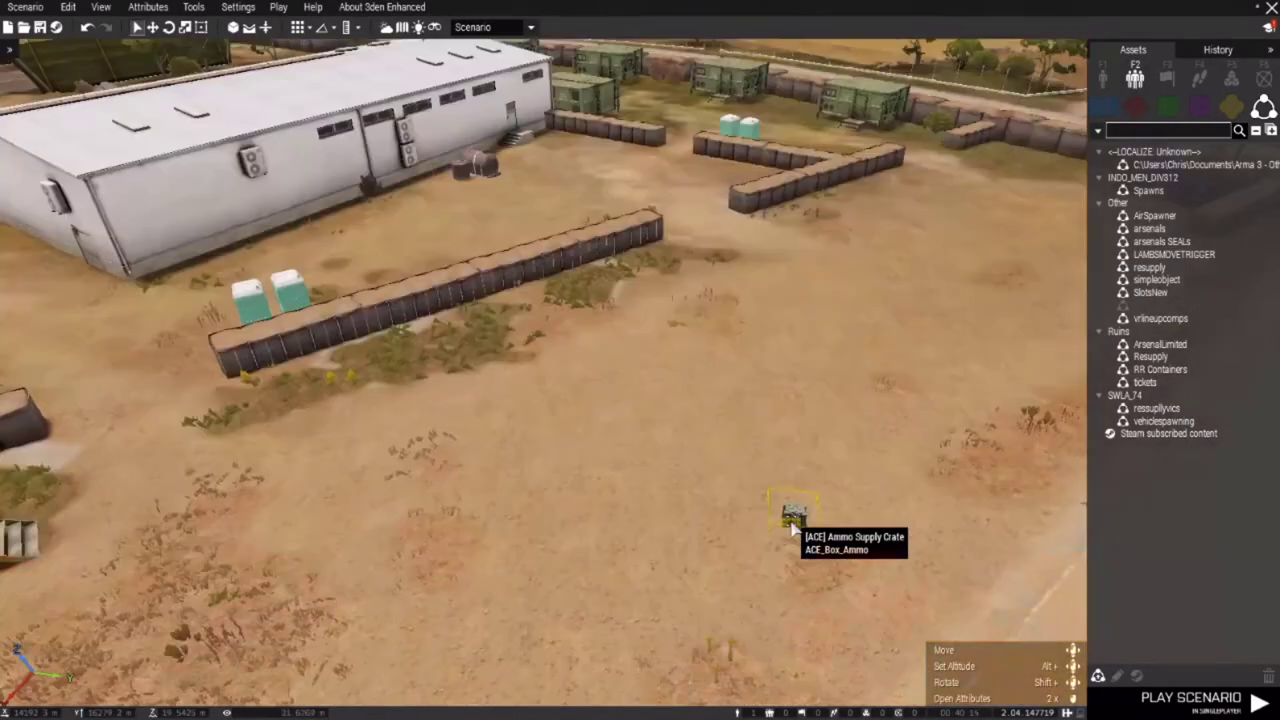
right_drag(645, 438, 740, 395)
key(a)
key(a)
key(w)
key(d)
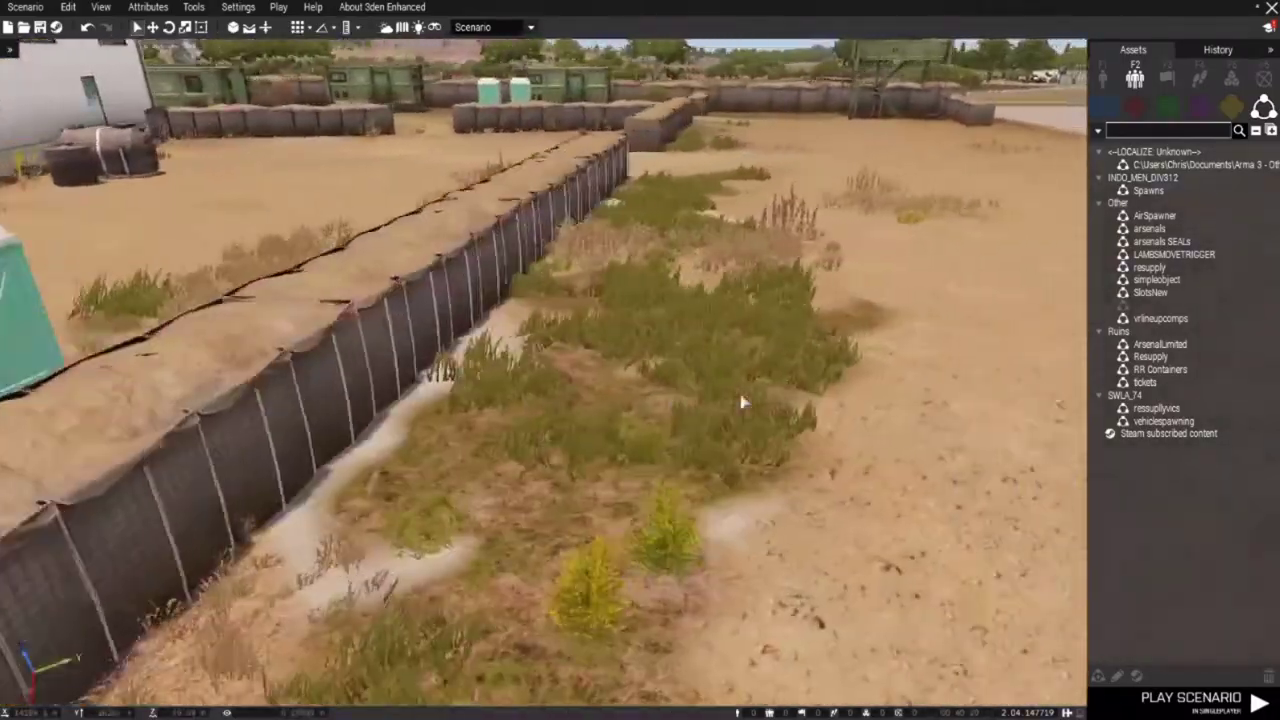
key(d)
key(w)
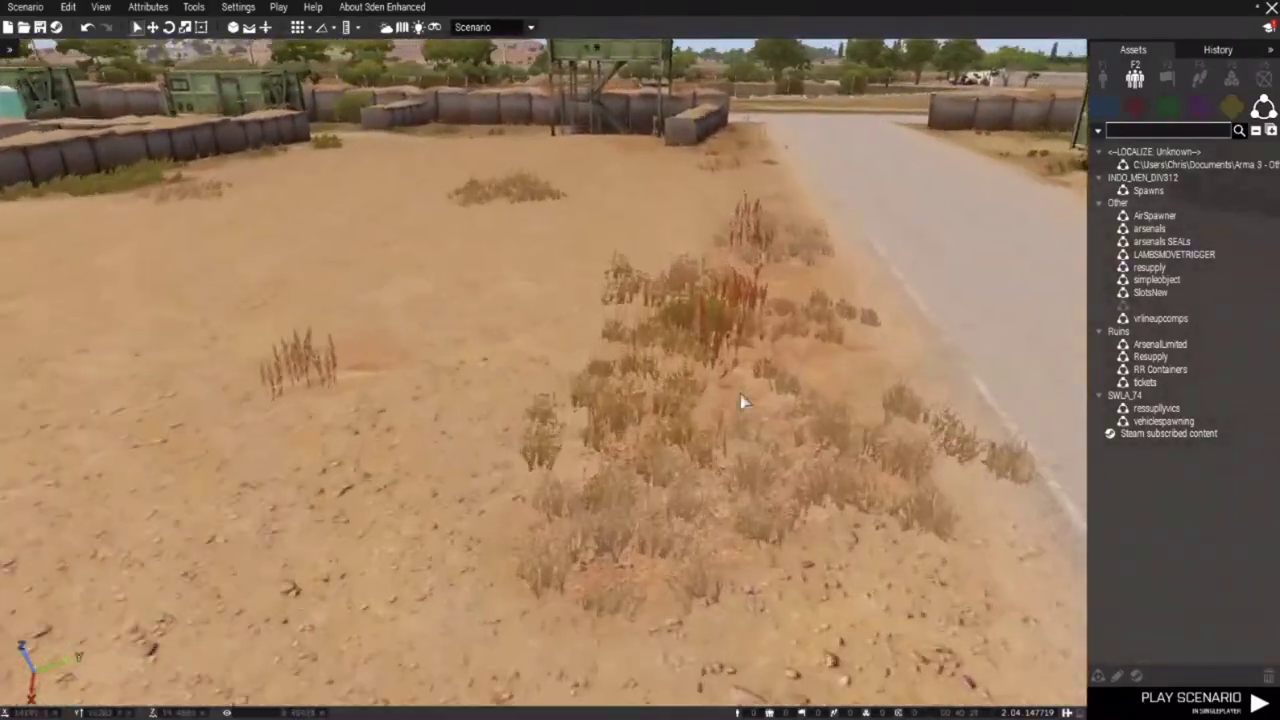
key(s)
key(a)
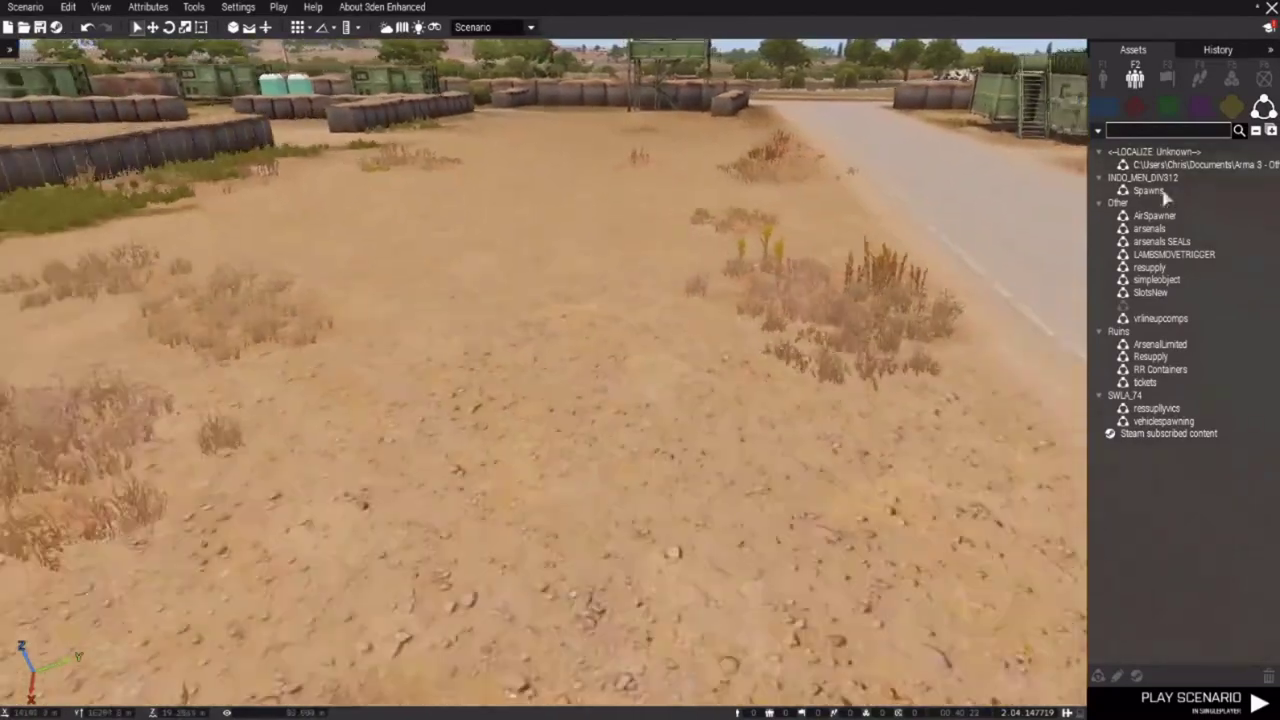
Show the BLUFOR individual assets and collapse the NATO faction in the list.
click(1103, 78)
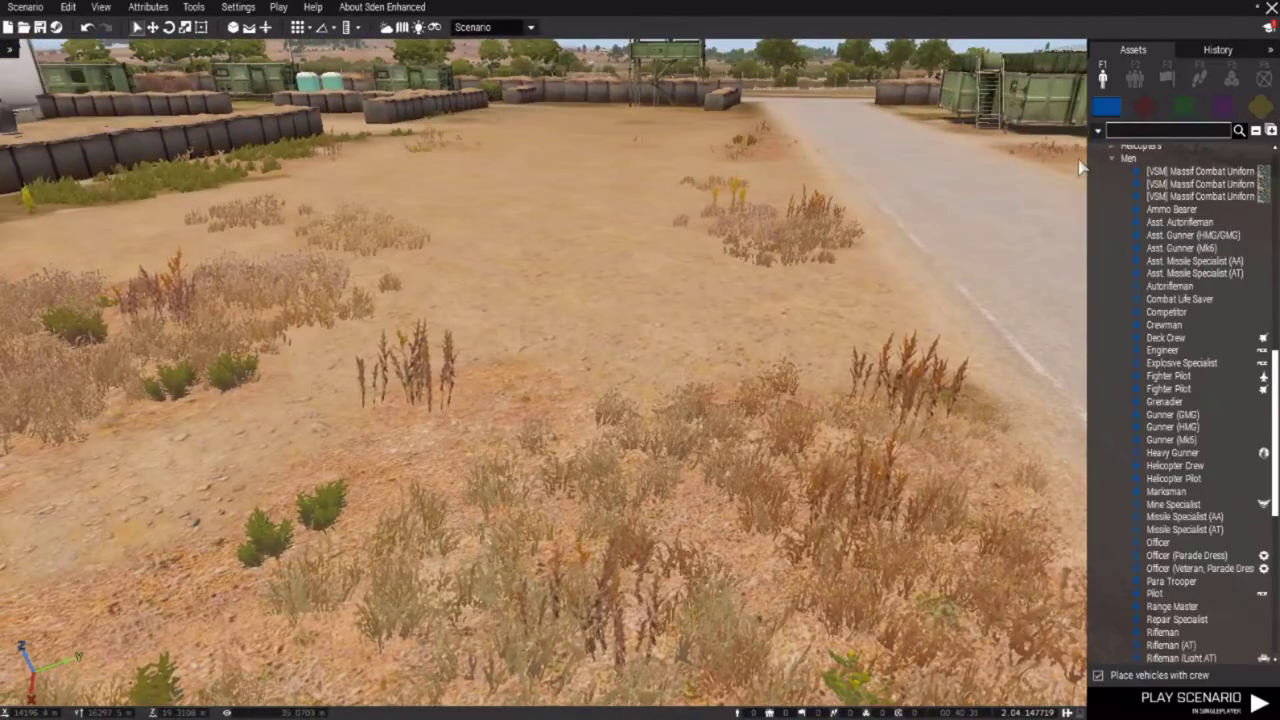
key(w)
scroll(1116, 195, up, 3)
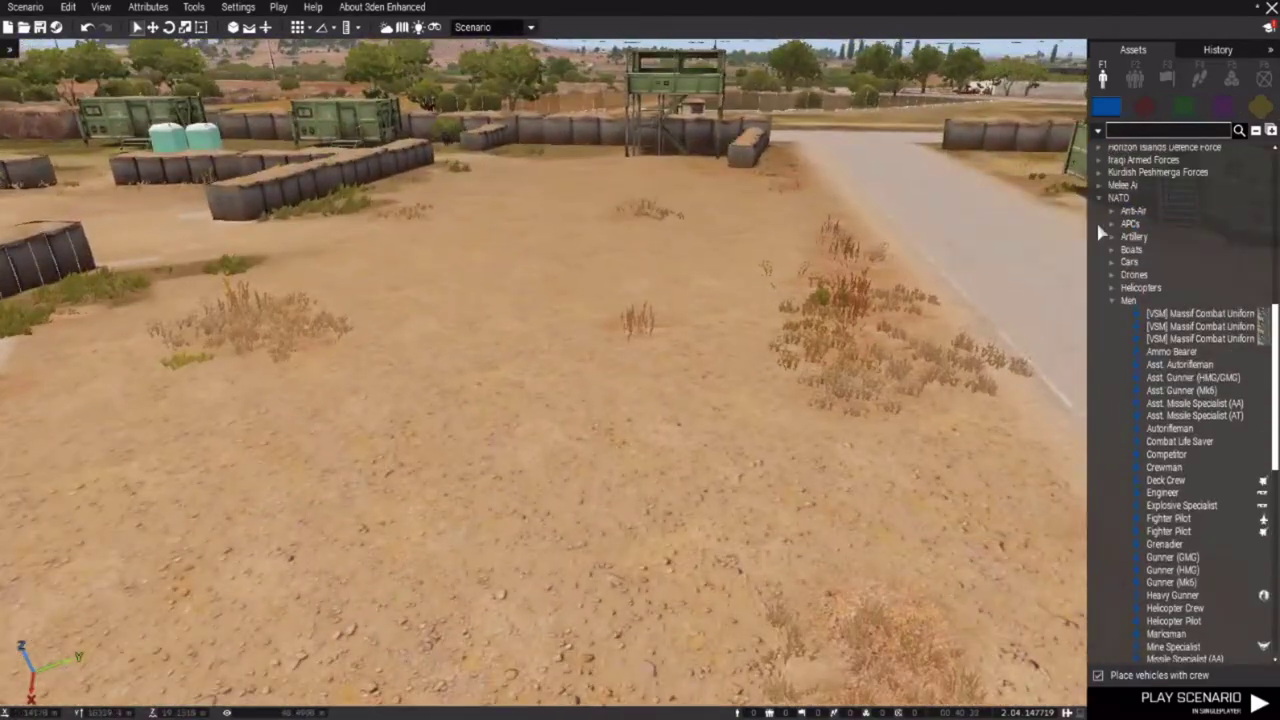
click(1099, 198)
click(1135, 78)
click(1231, 107)
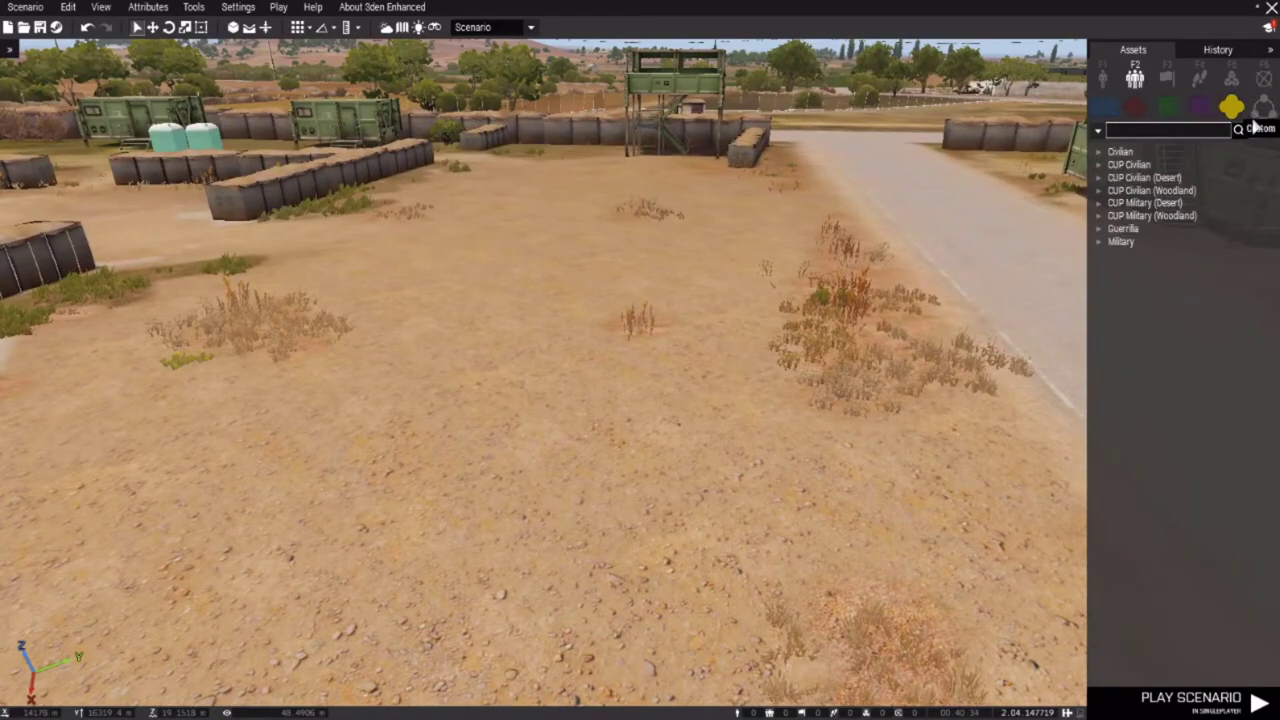
click(1263, 107)
click(1150, 292)
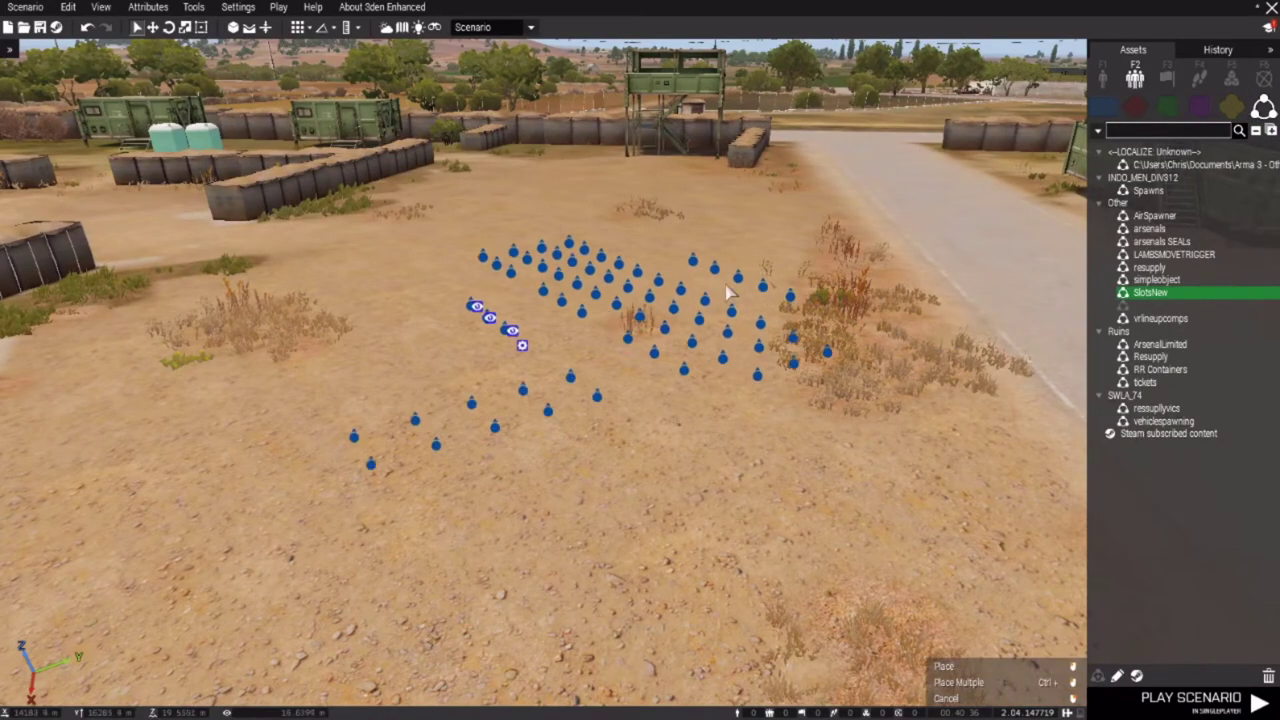
key(s)
key(w)
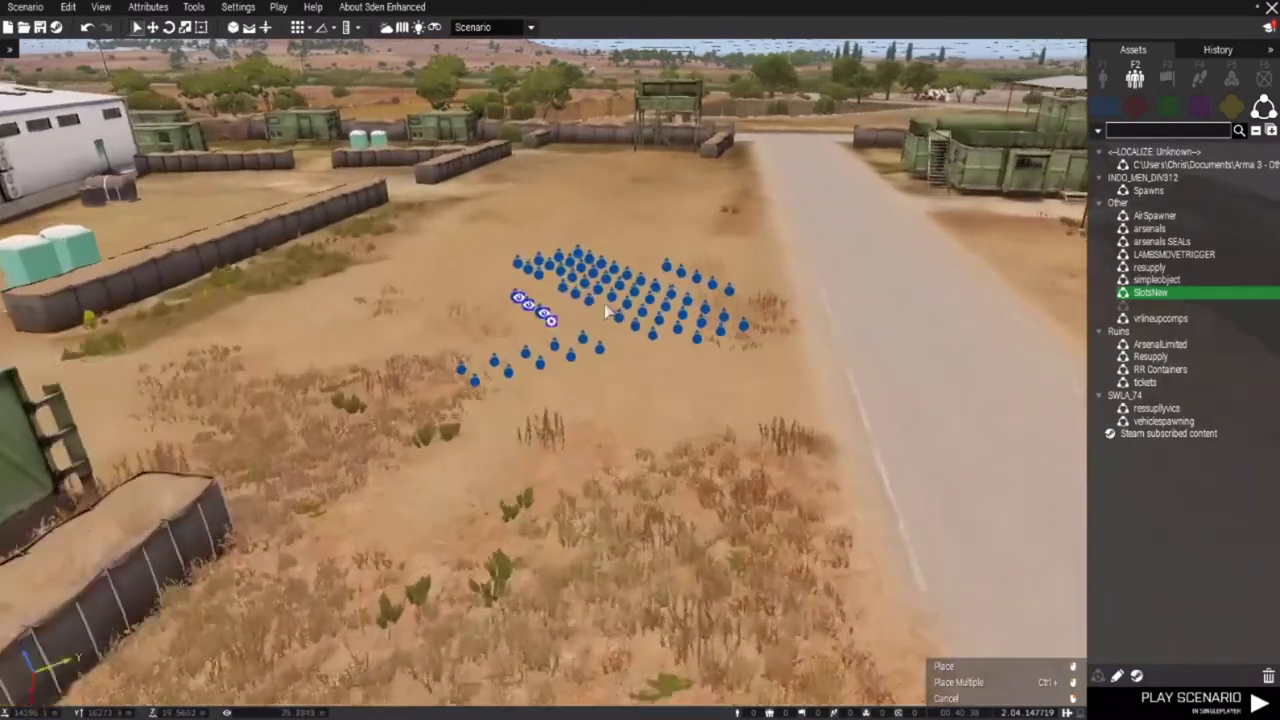
key(w)
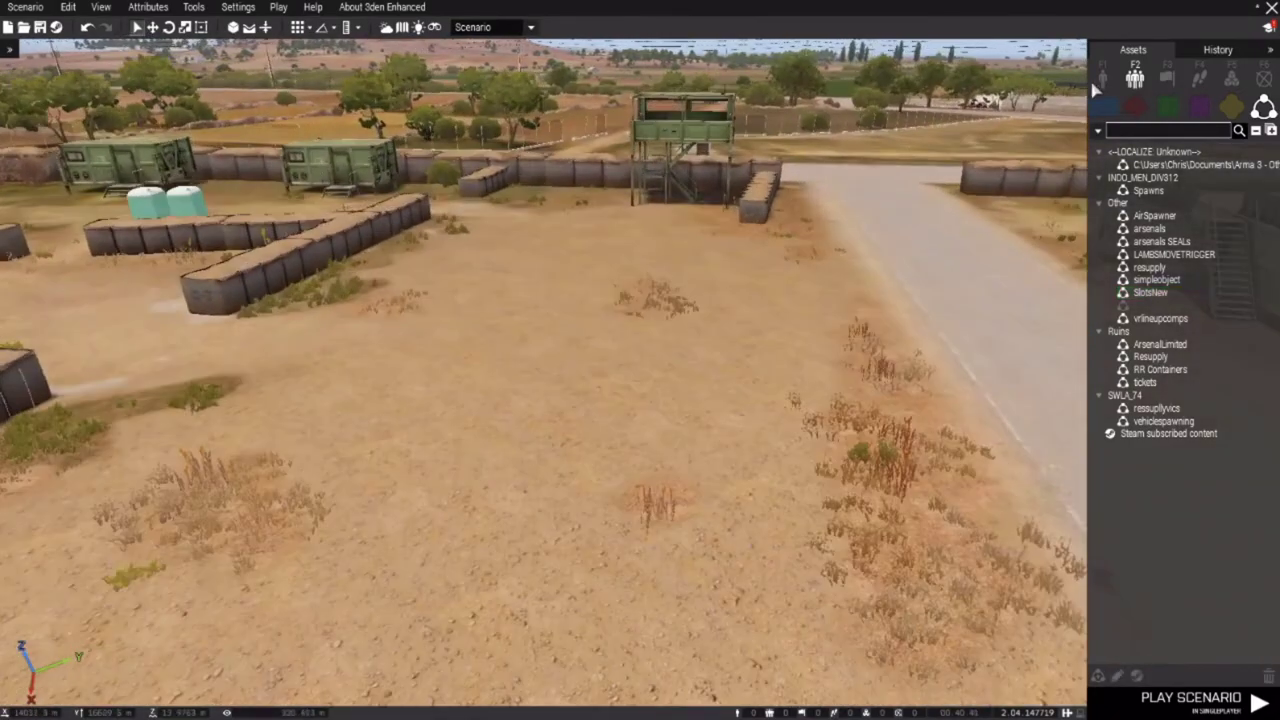
click(1102, 78)
key(w)
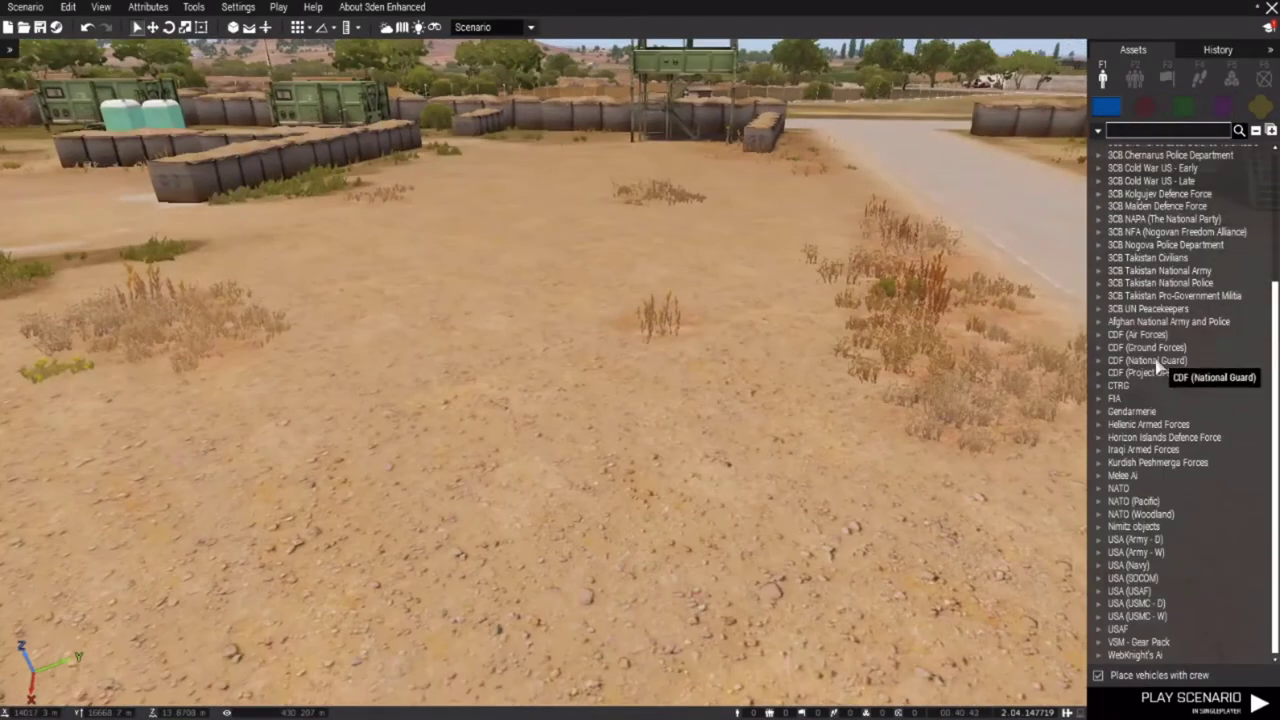
Show the custom compositions and place the SlotsNew composition across the edge of the road.
click(1138, 78)
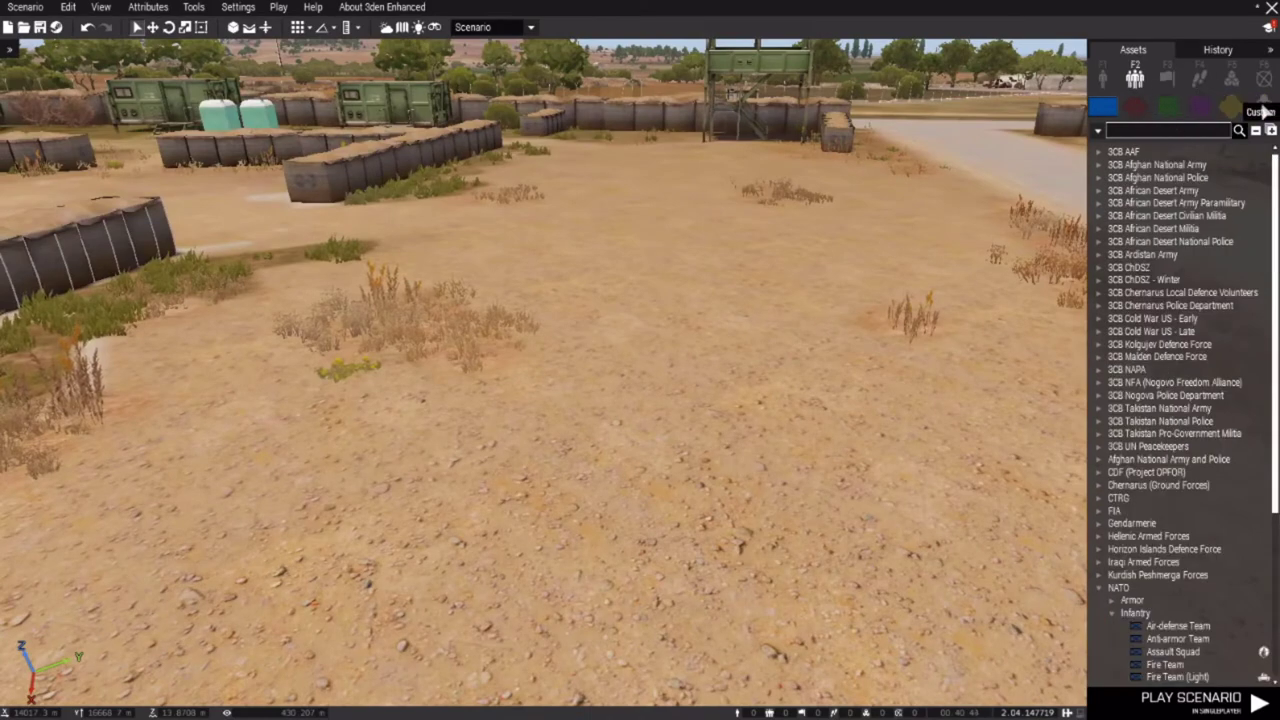
click(1264, 107)
key(w)
key(d)
key(d)
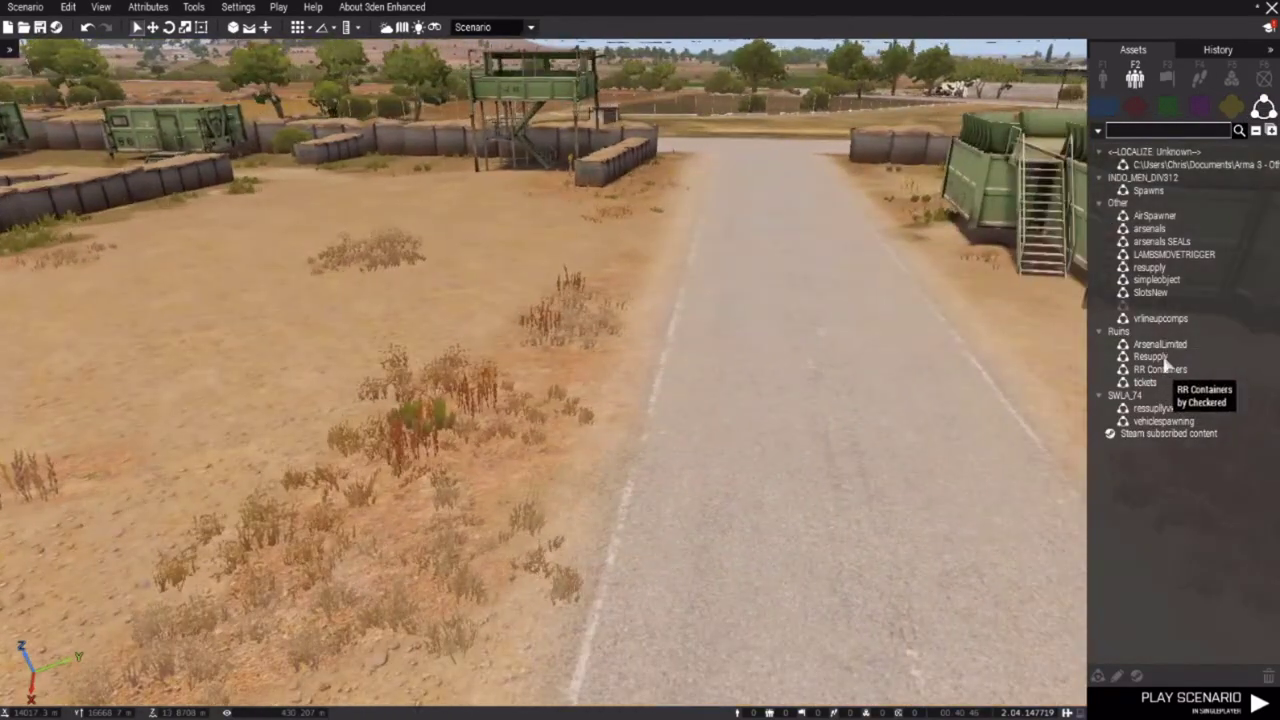
click(1150, 292)
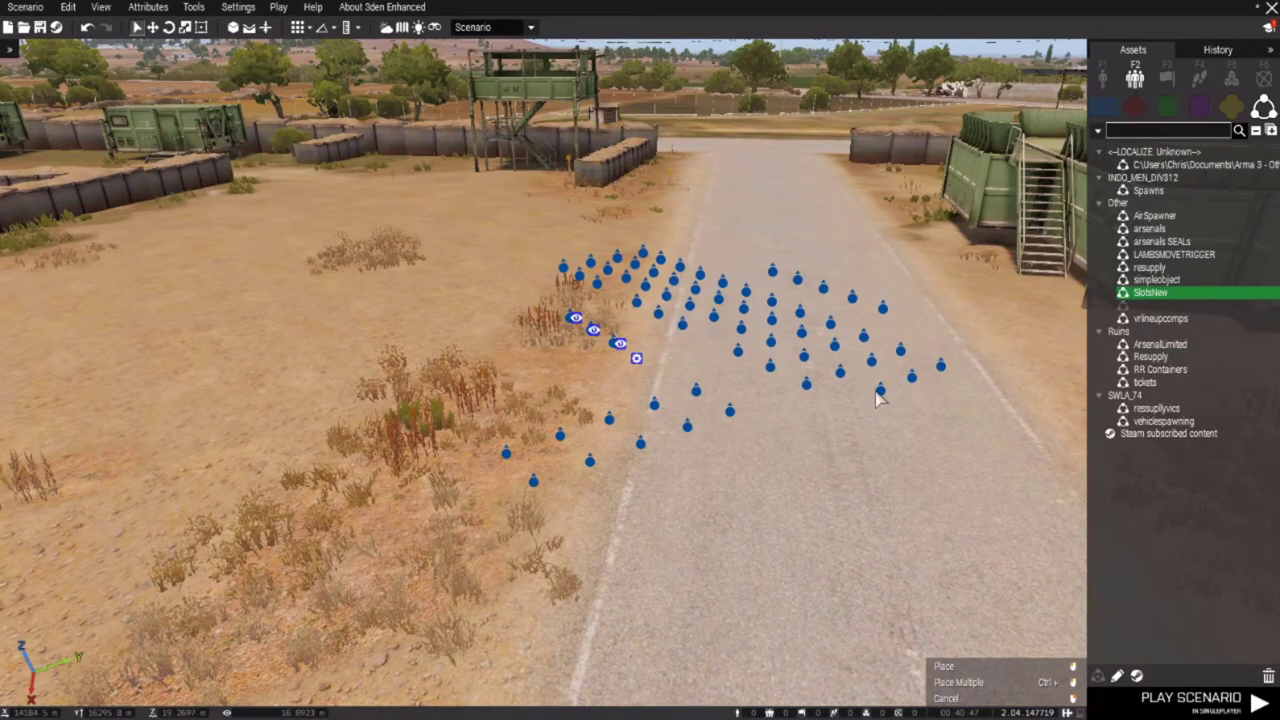
click(879, 394)
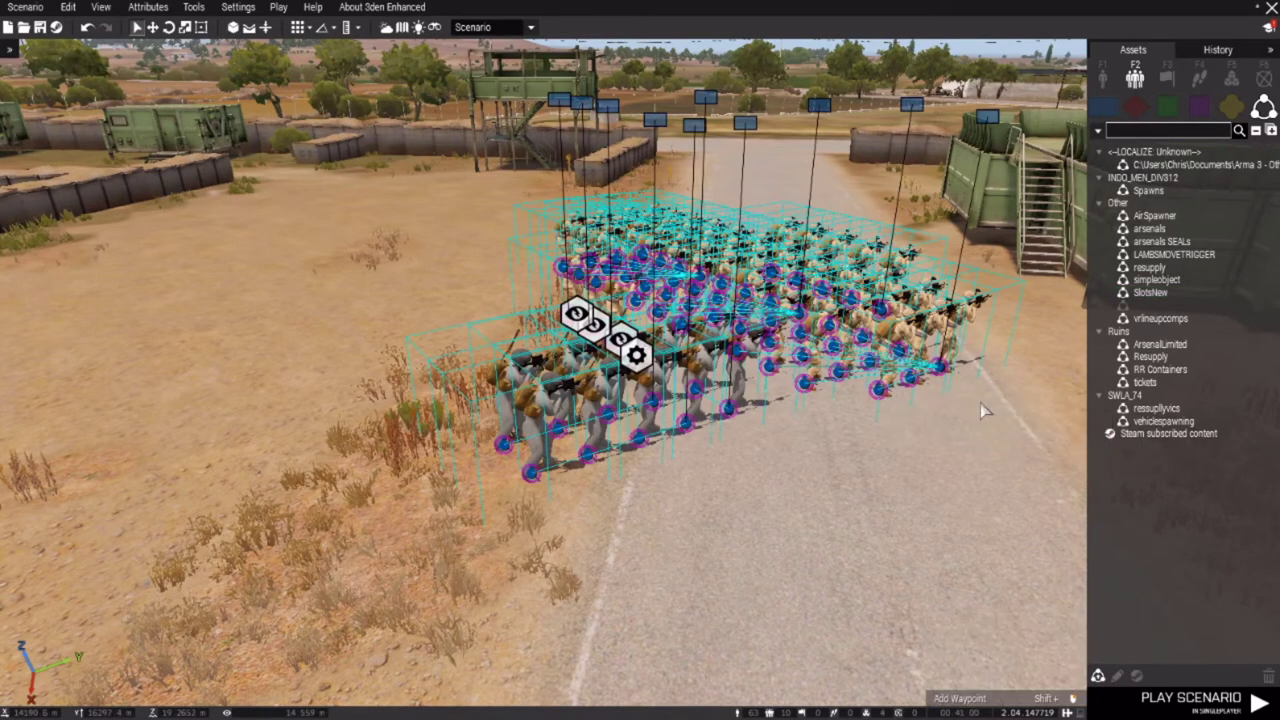
Examine the overall layout of the placed SlotsNew squads on the road beside the base buildings.
key(d)
right_drag(982, 406, 666, 442)
key(d)
scroll(666, 442, down, 8)
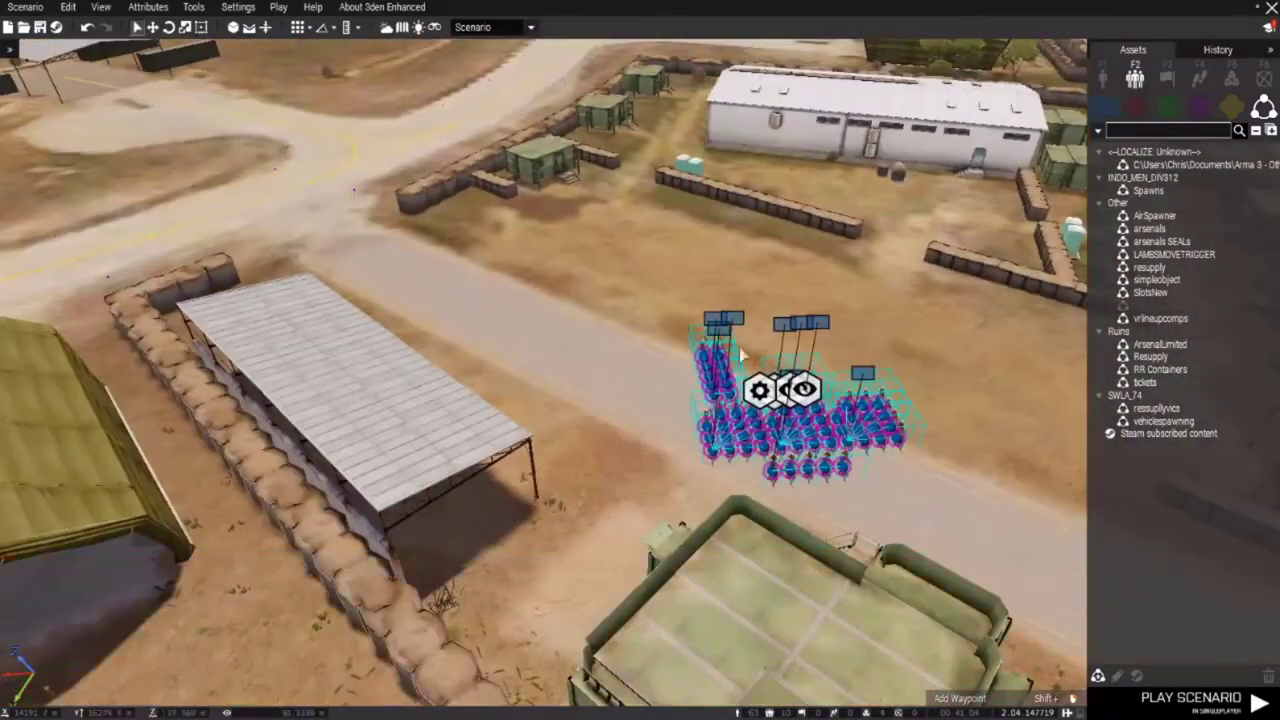
drag(967, 523, 987, 518)
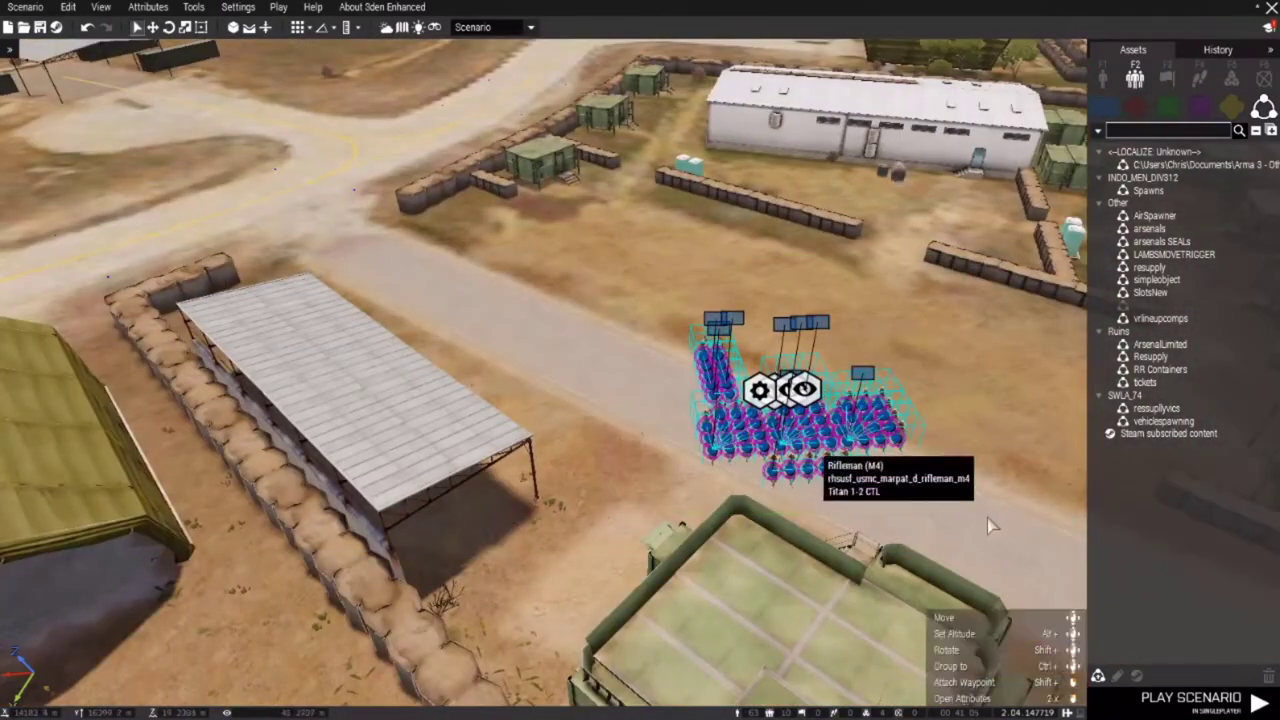
click(545, 190)
key(a)
key(w)
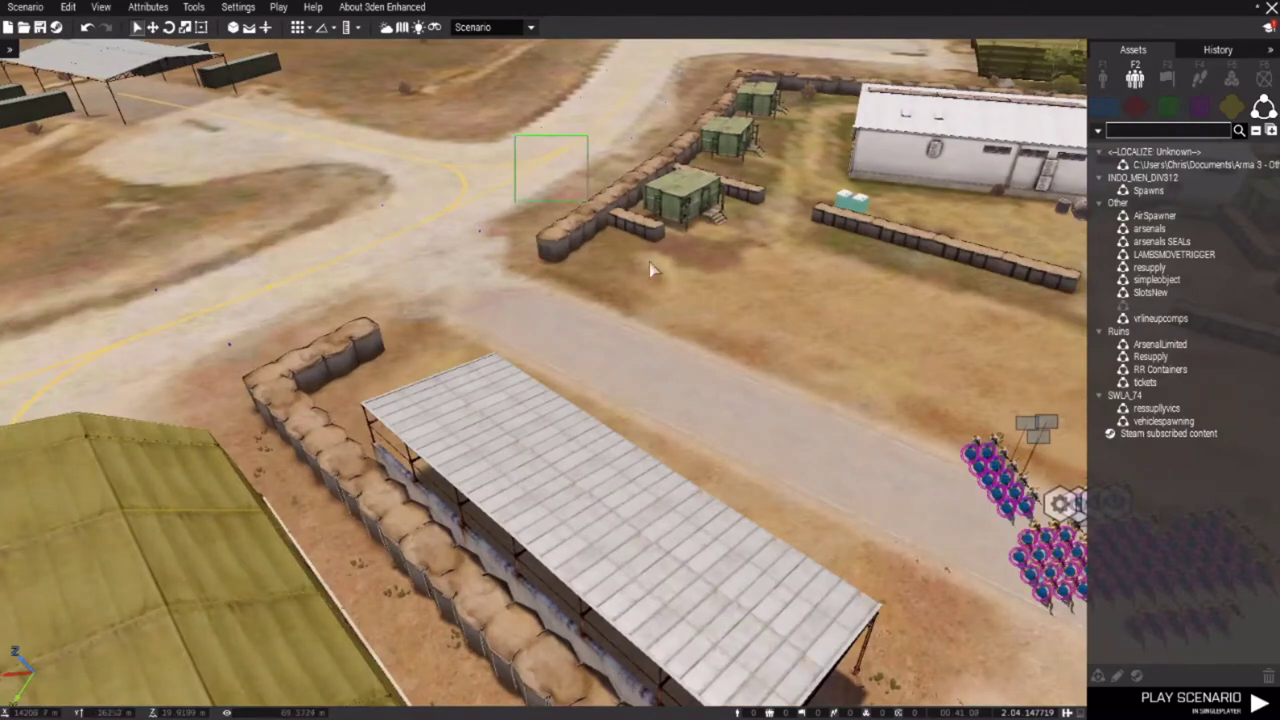
key(s)
key(d)
drag(862, 411, 862, 417)
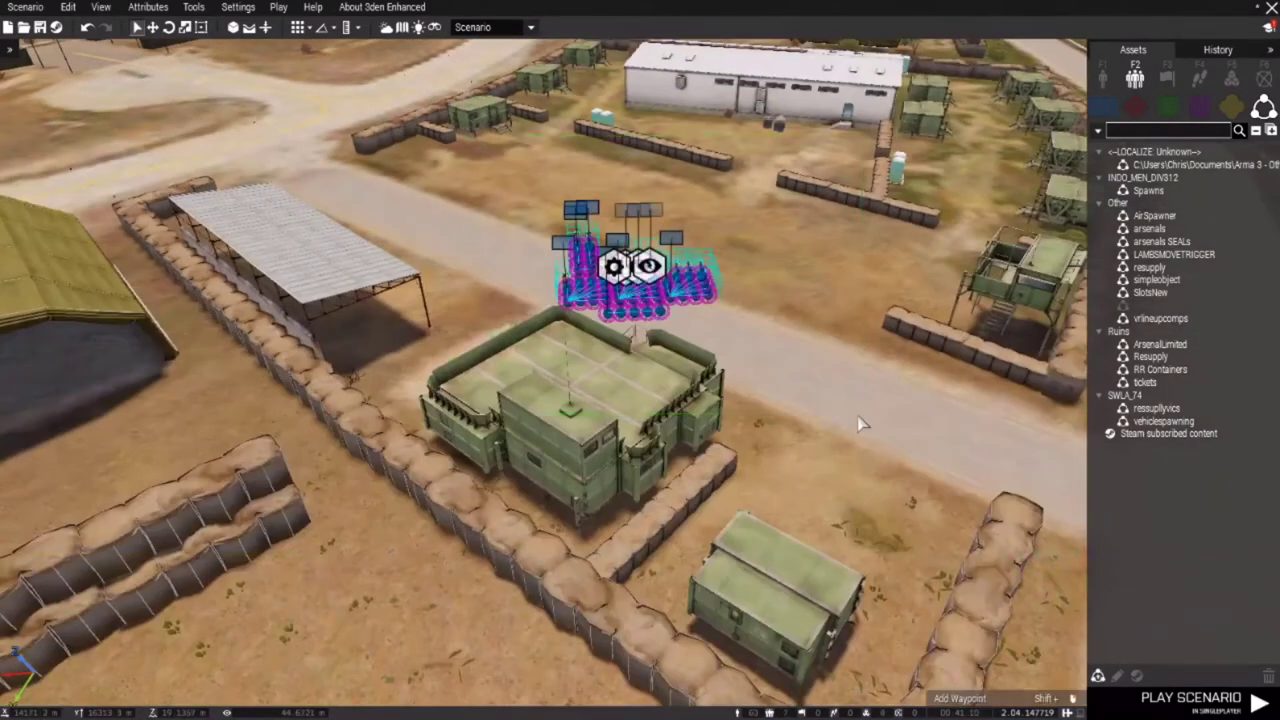
key(w)
Open the Save Custom Composition dialog for the placed SlotsNew units and cancel it.
click(792, 430)
right_drag(792, 430, 776, 462)
scroll(516, 366, up, 5)
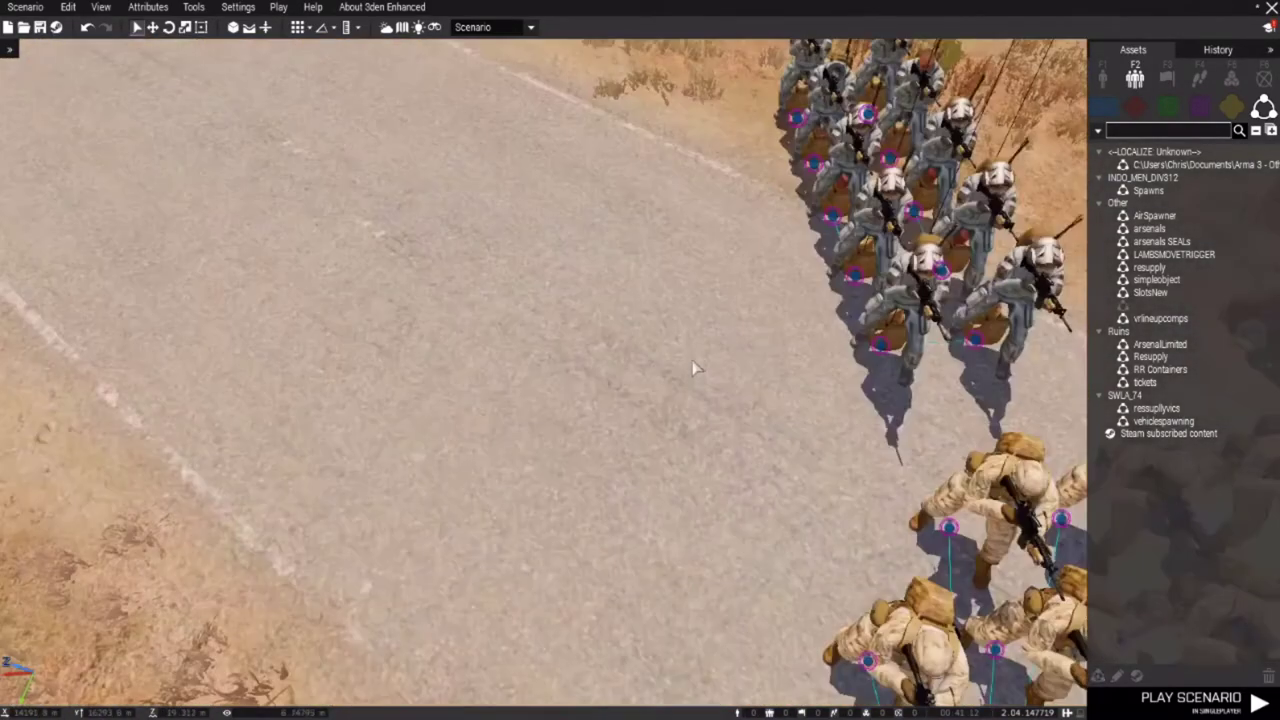
scroll(694, 374, down, 3)
right_click(758, 470)
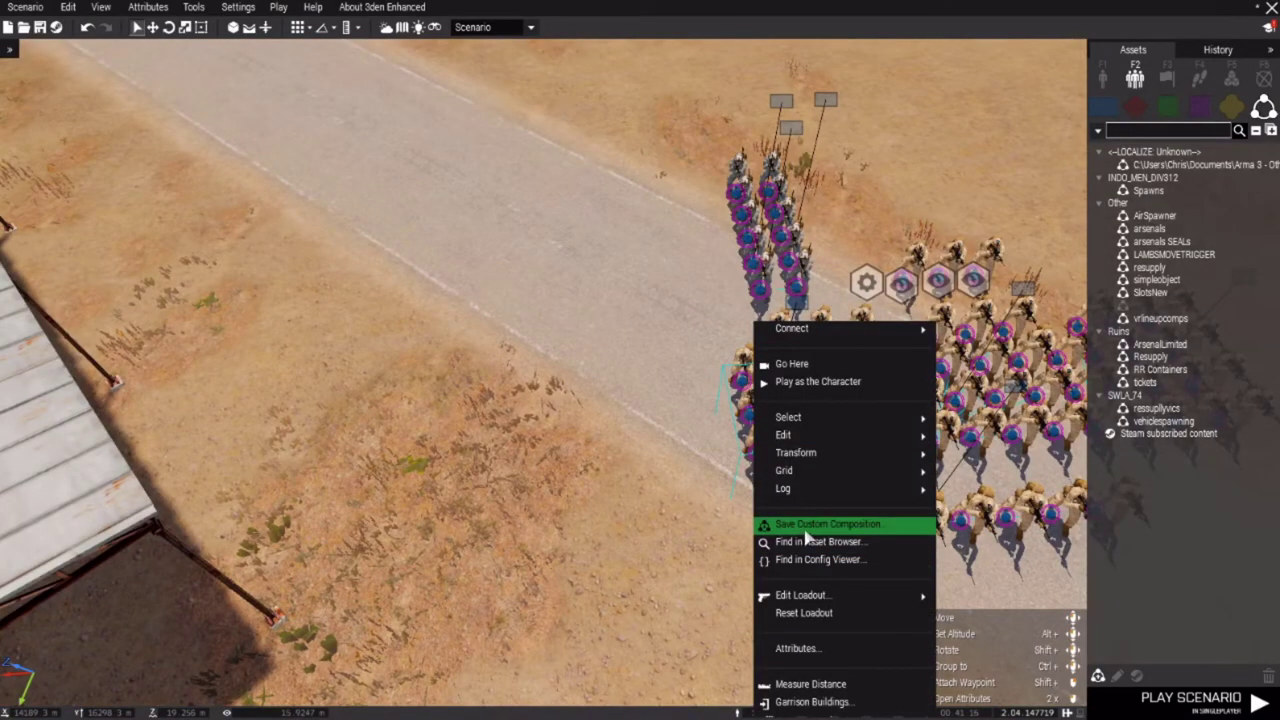
click(808, 526)
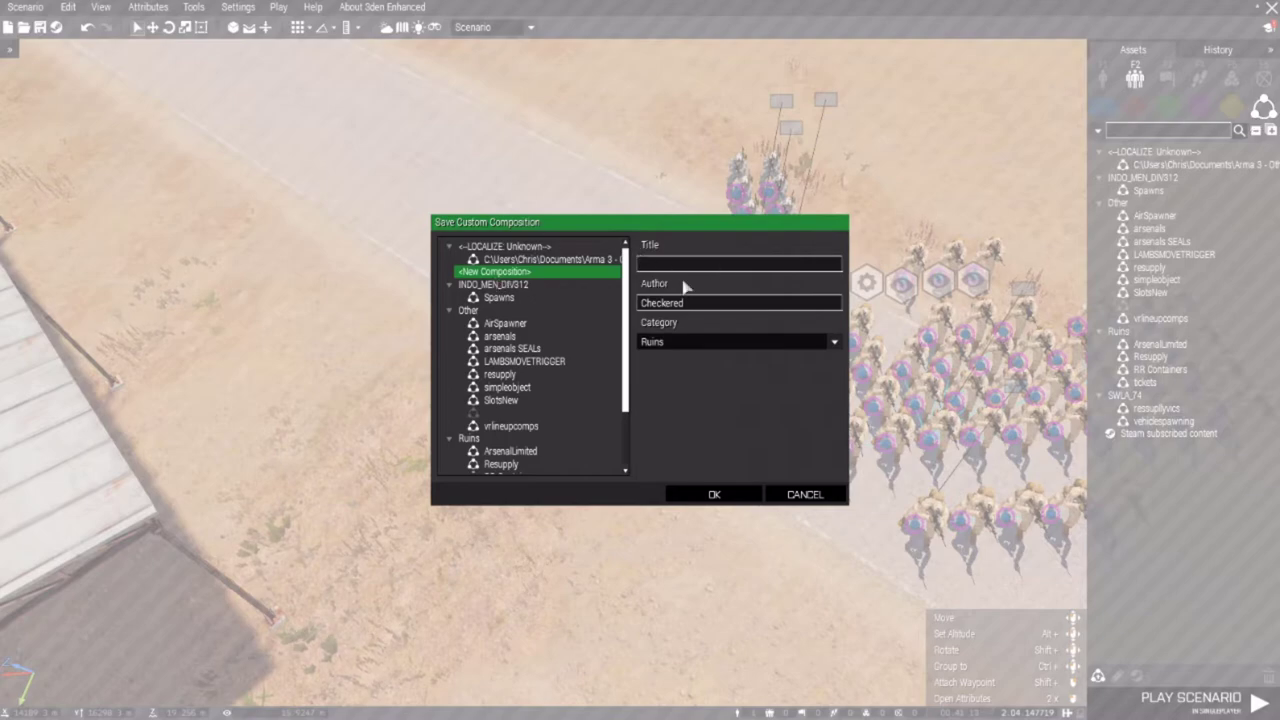
key(Escape)
Examine the SlotsNew squads up close, including the unit role names and the Game Master modules.
scroll(540, 260, down, 5)
scroll(752, 314, down, 4)
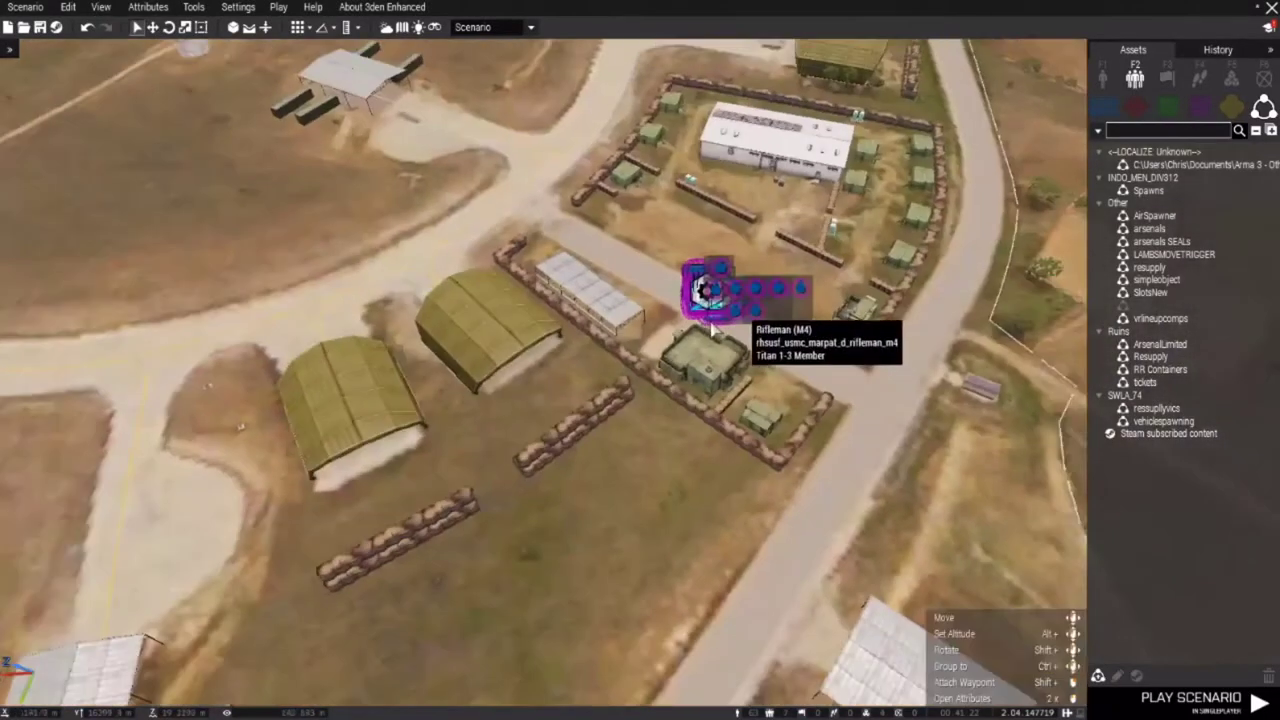
scroll(715, 318, up, 3)
scroll(713, 322, up, 5)
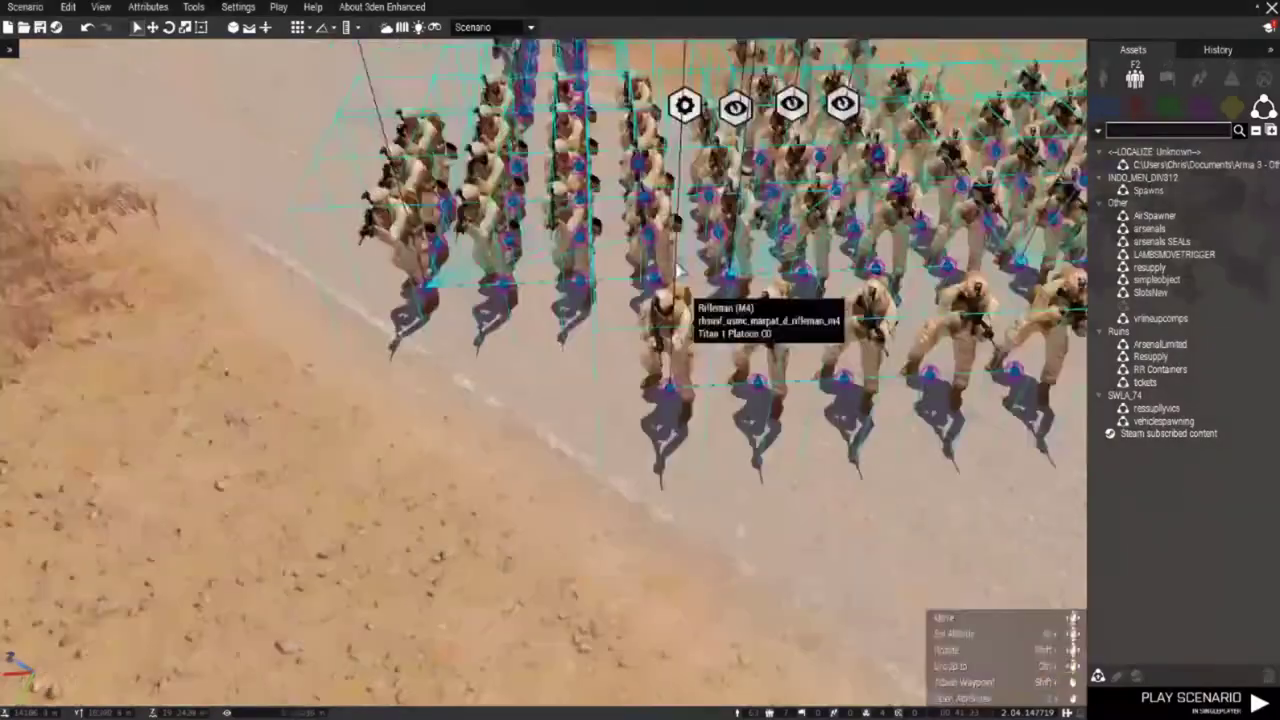
key(d)
right_drag(678, 270, 905, 263)
key(a)
key(w)
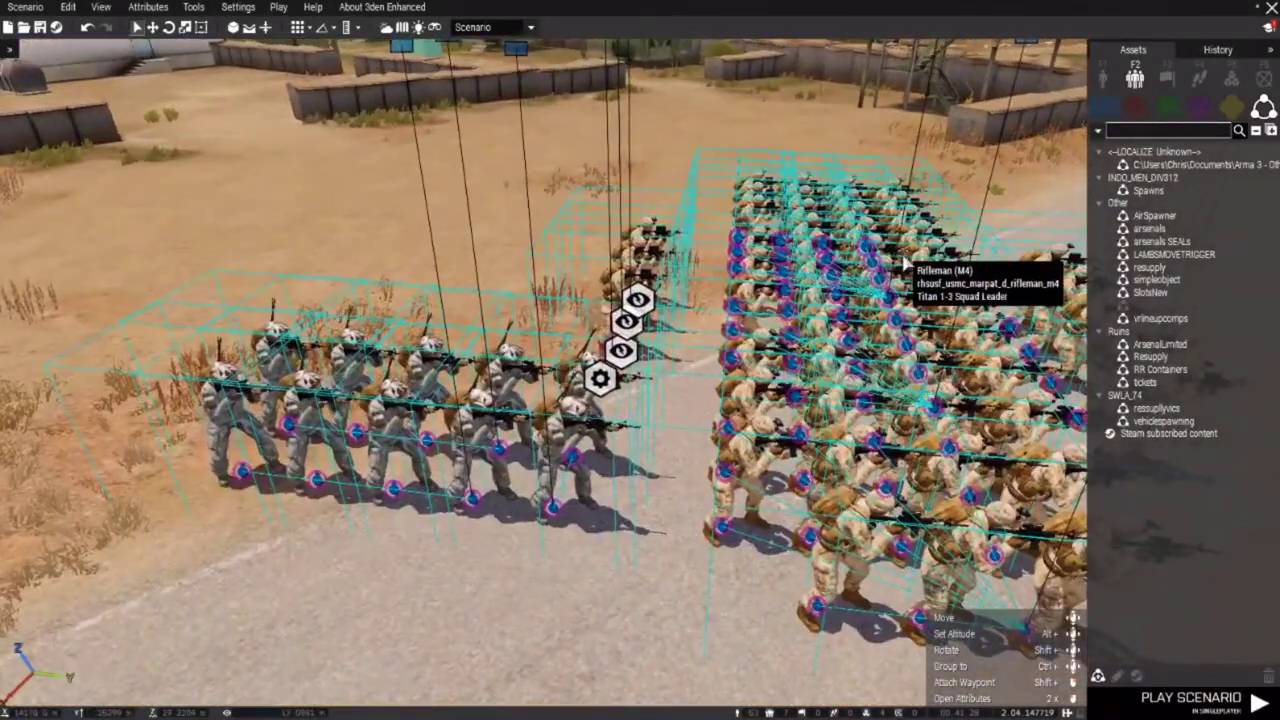
key(w)
right_drag(553, 325, 598, 414)
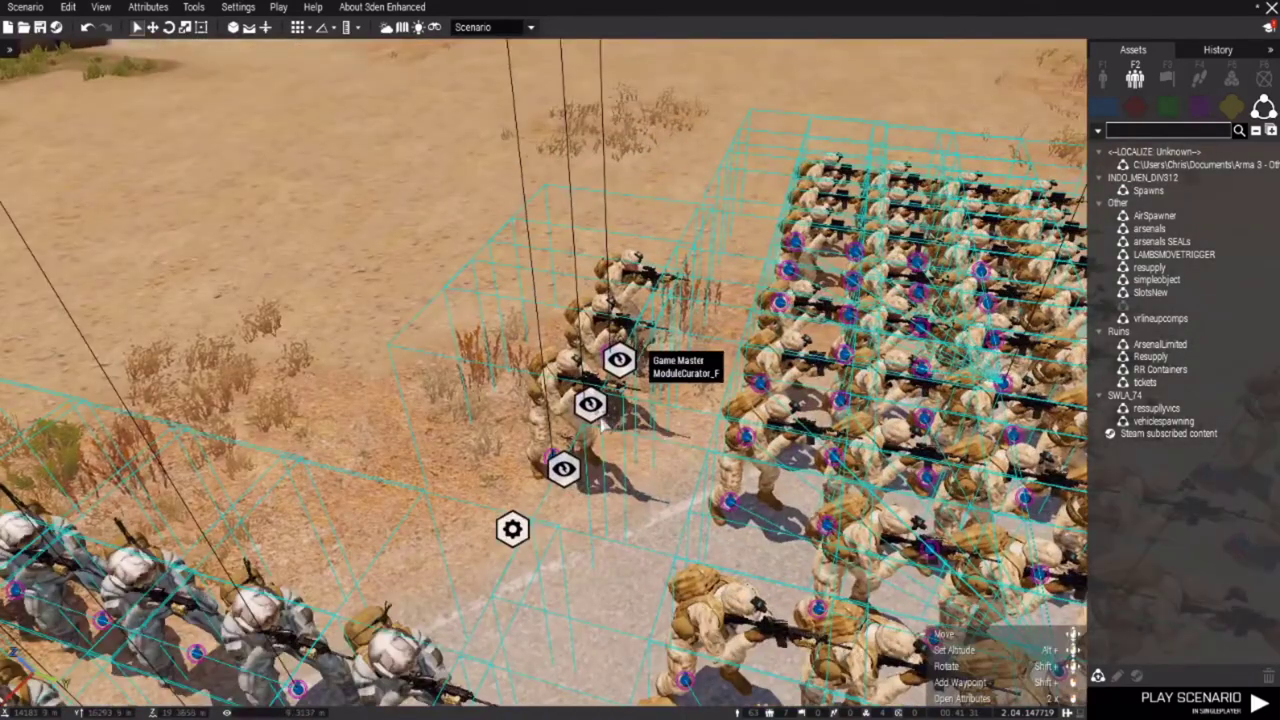
key(d)
mouse_move(672, 400)
right_down()
mouse_move(664, 386)
mouse_move(656, 394)
right_up()
right_drag(343, 362, 326, 368)
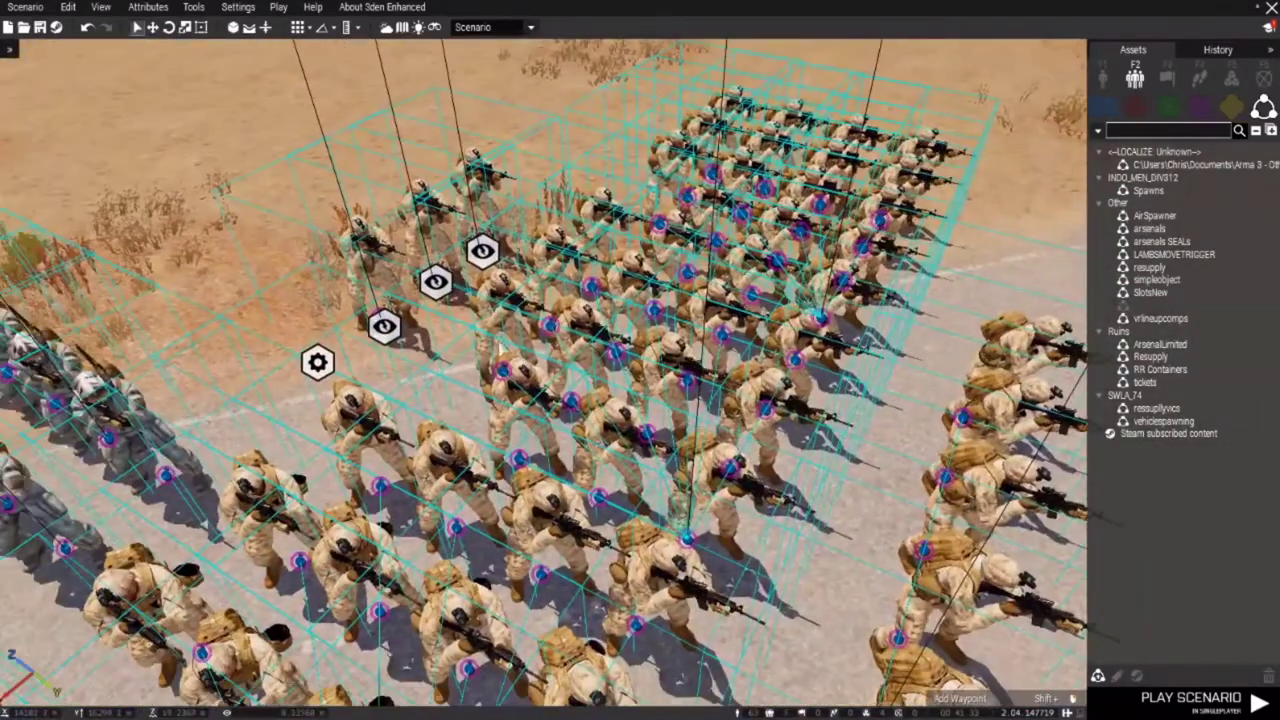
scroll(326, 370, down, 5)
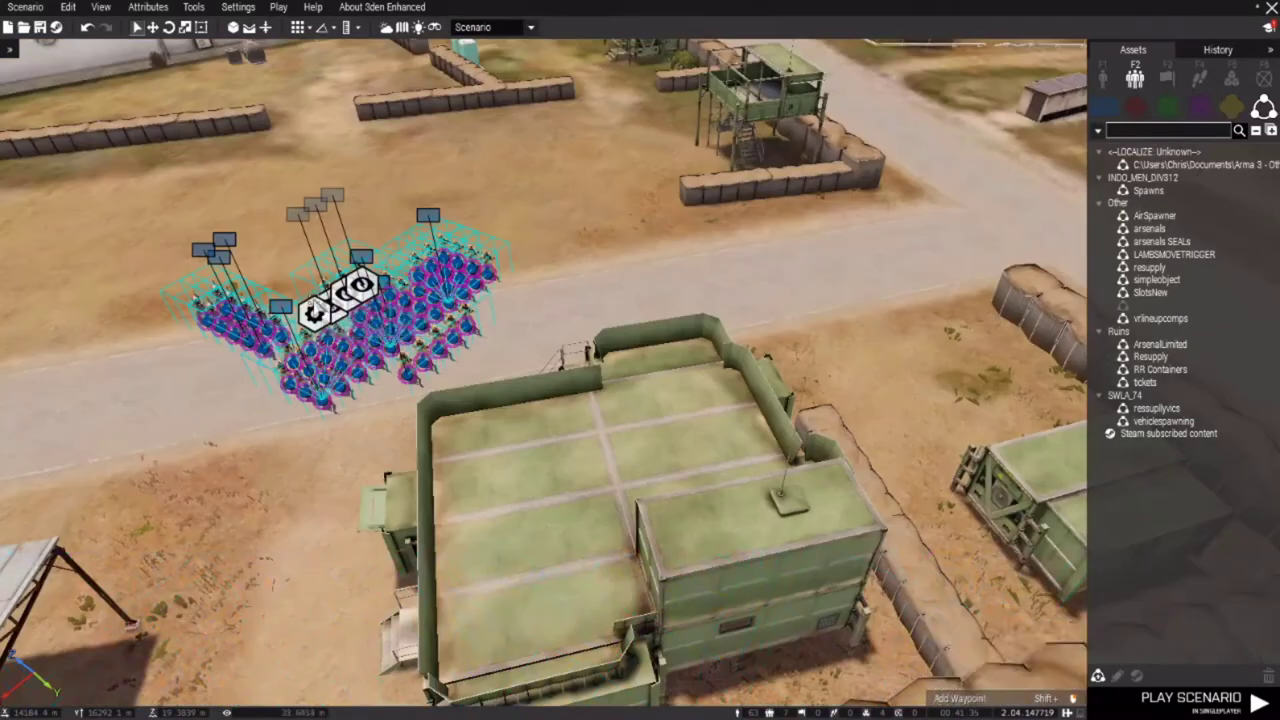
Select all the placed SlotsNew units and modules on the road and delete them.
key(a)
drag(594, 434, 827, 488)
key(Delete)
Show the individual BLUFOR assets and place a Combat Medic from the Afghan National Army and Police men on the dirt area.
right_drag(683, 411, 880, 320)
key(w)
key(w)
click(1104, 82)
right_drag(960, 200, 1011, 322)
key(w)
click(1099, 323)
key(d)
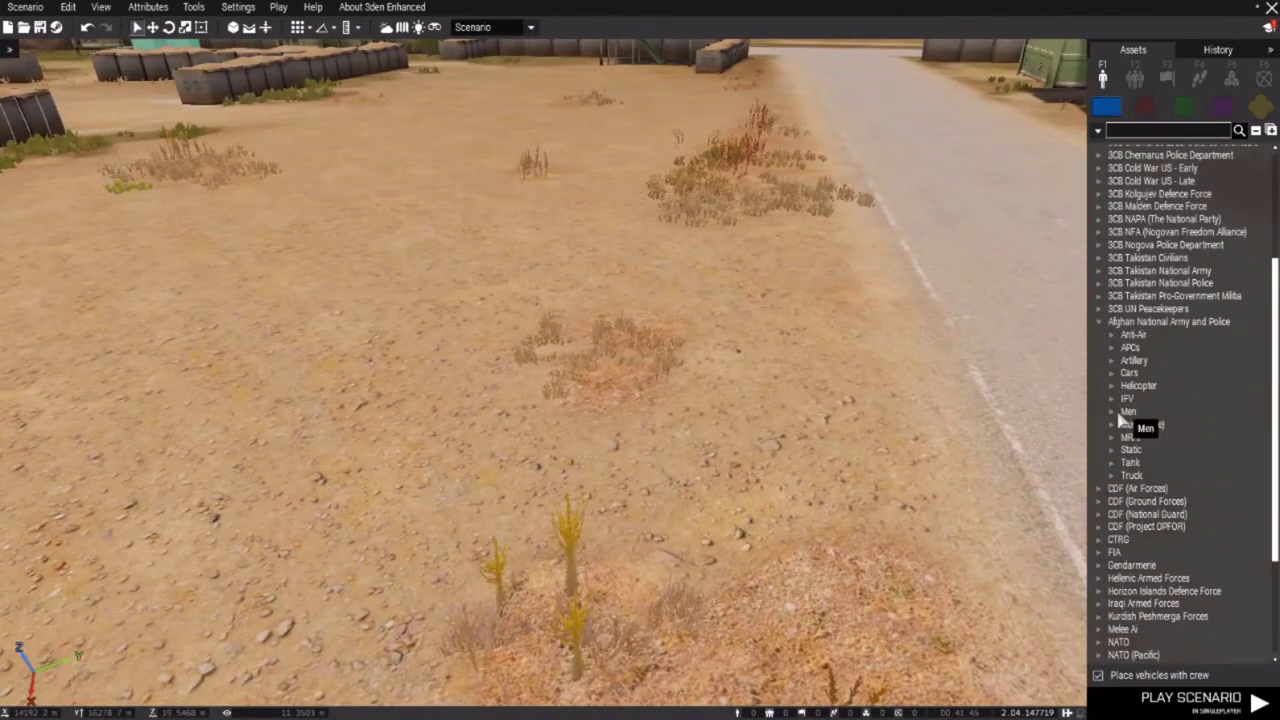
double_click(1128, 411)
click(1157, 430)
click(650, 342)
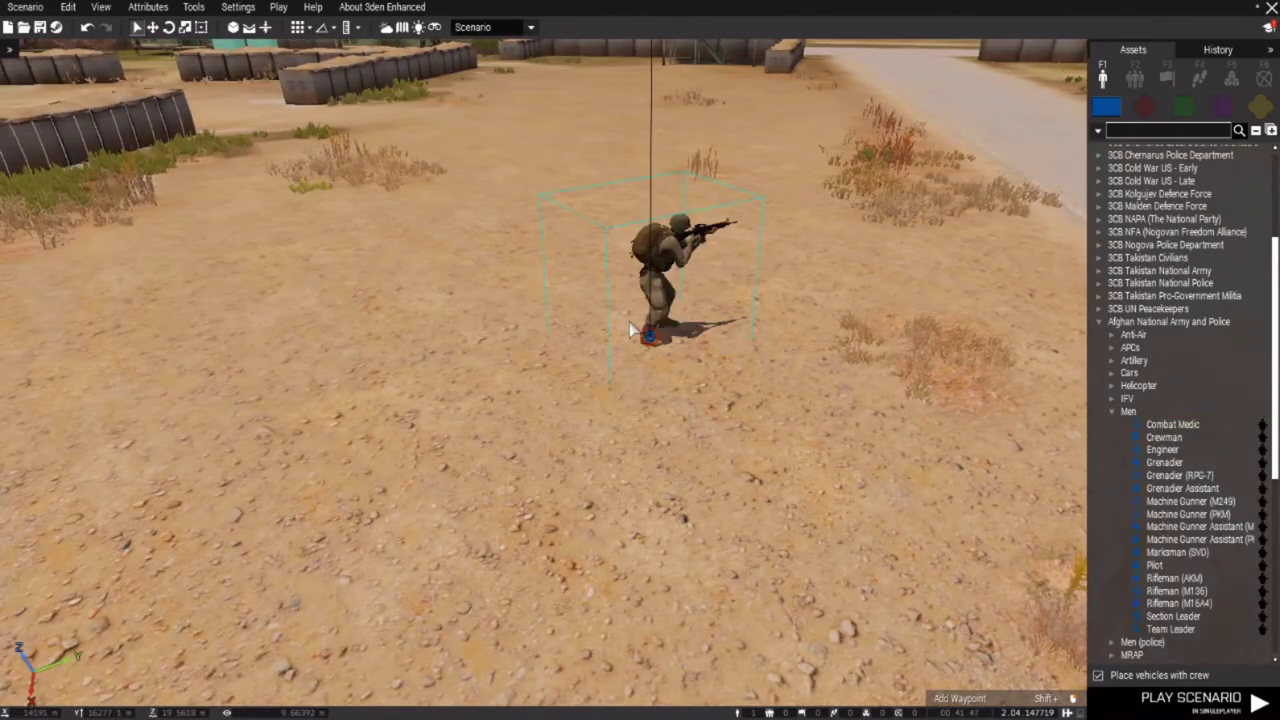
In the Combat Medic's attributes, disable Player so it is only Playable and enter Medic as the role description.
key(w)
key(d)
right_drag(880, 327, 600, 272)
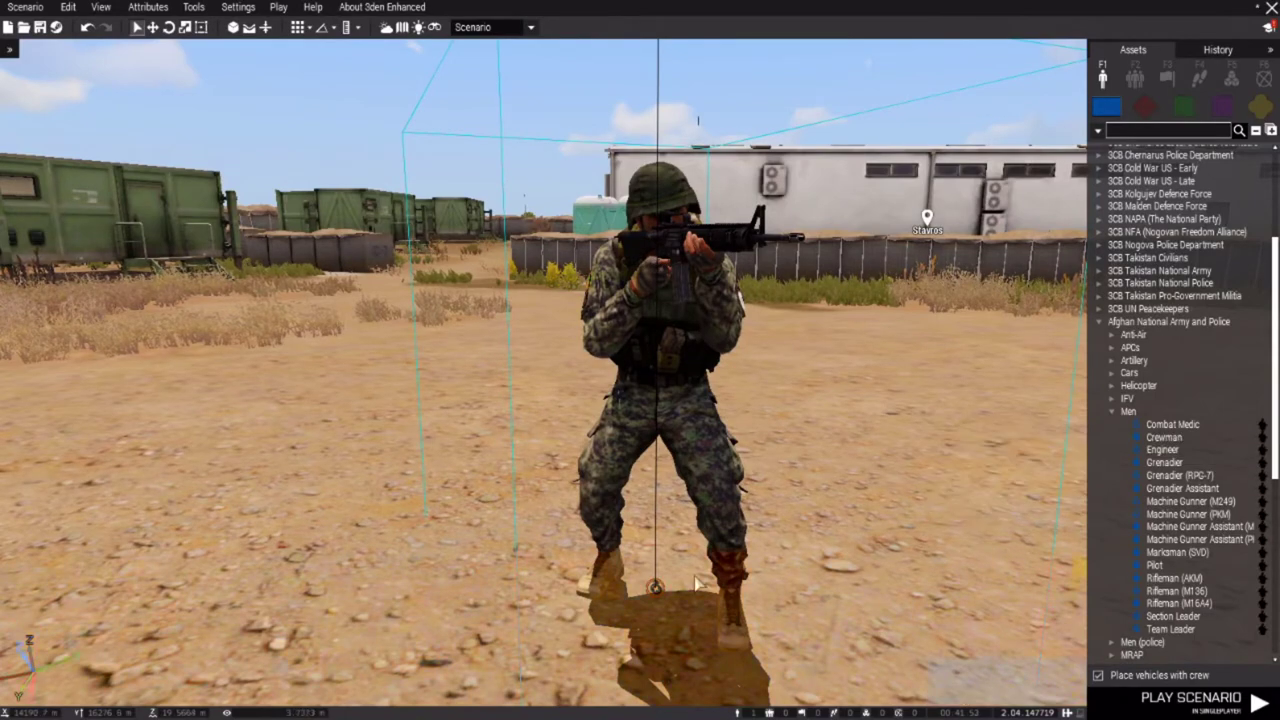
scroll(681, 362, up, 3)
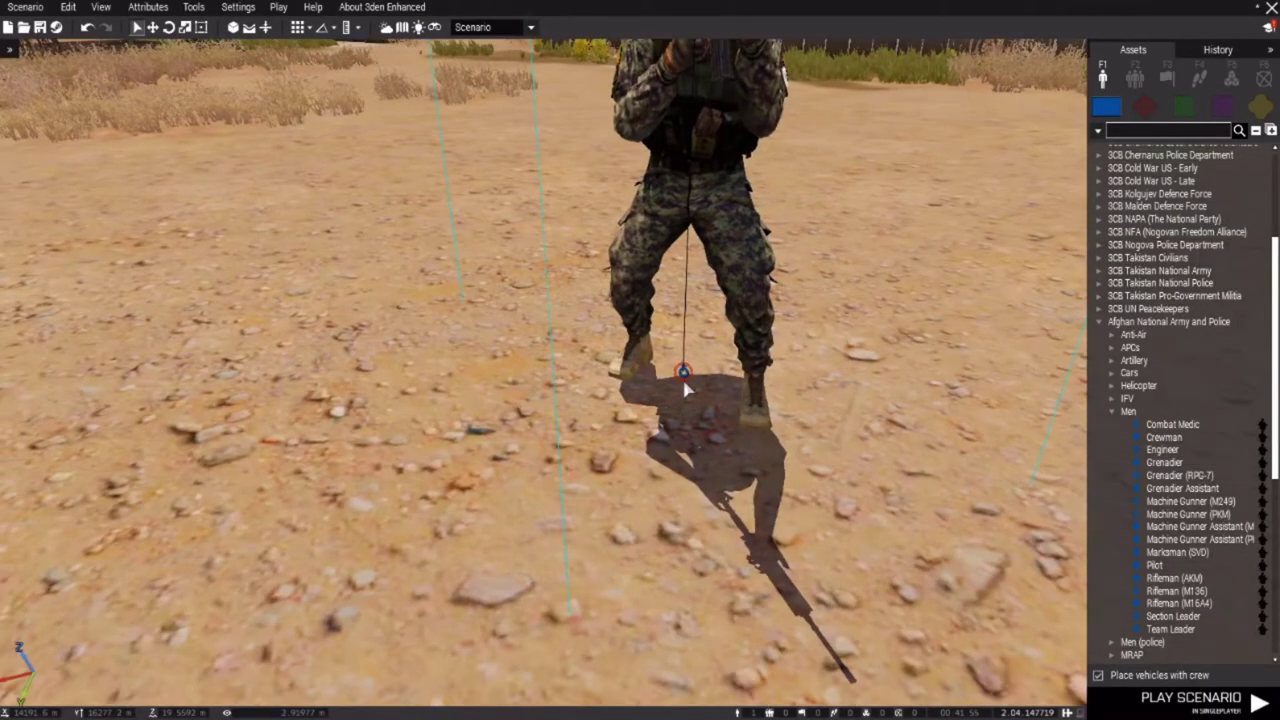
double_click(683, 381)
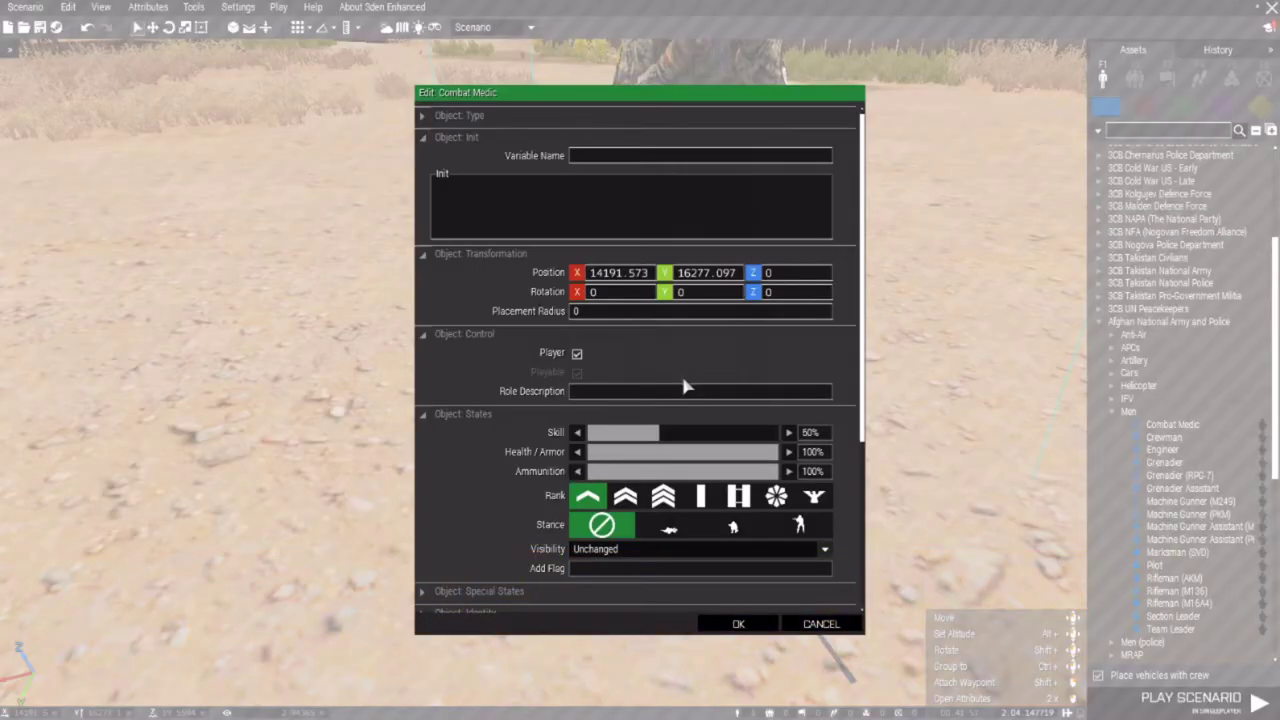
click(576, 354)
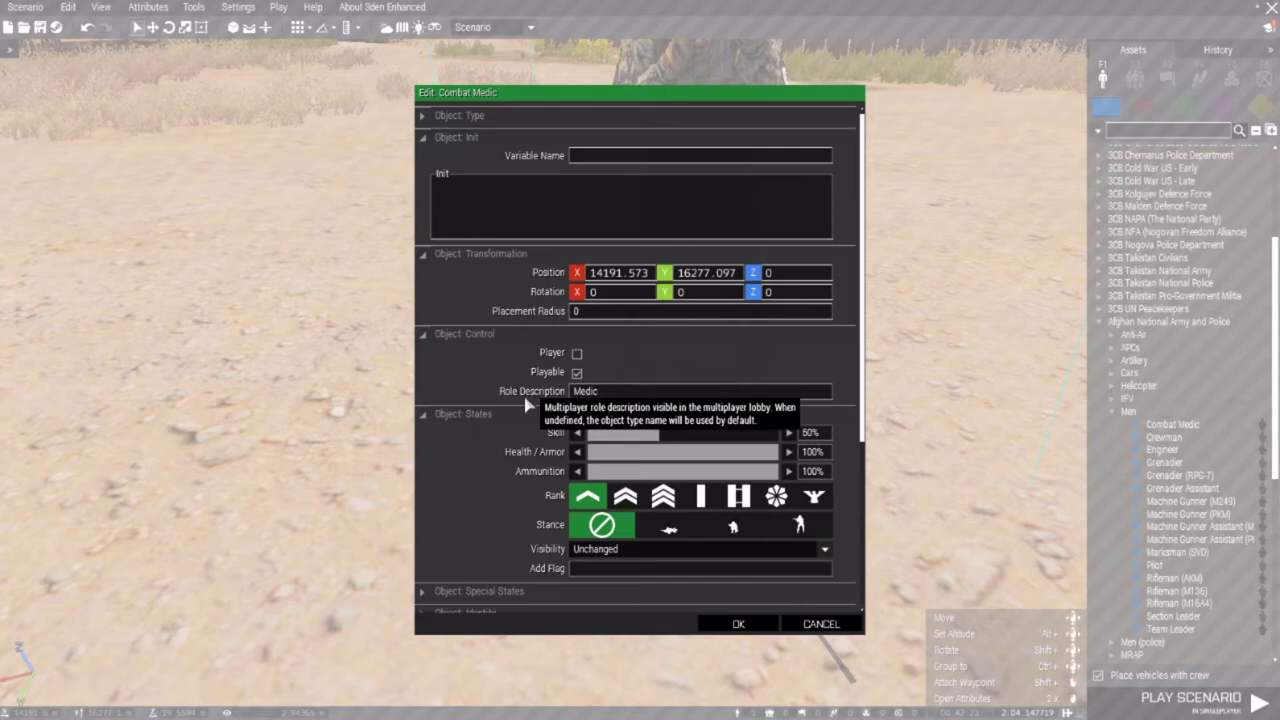
scroll(549, 518, down, 5)
scroll(627, 316, up, 3)
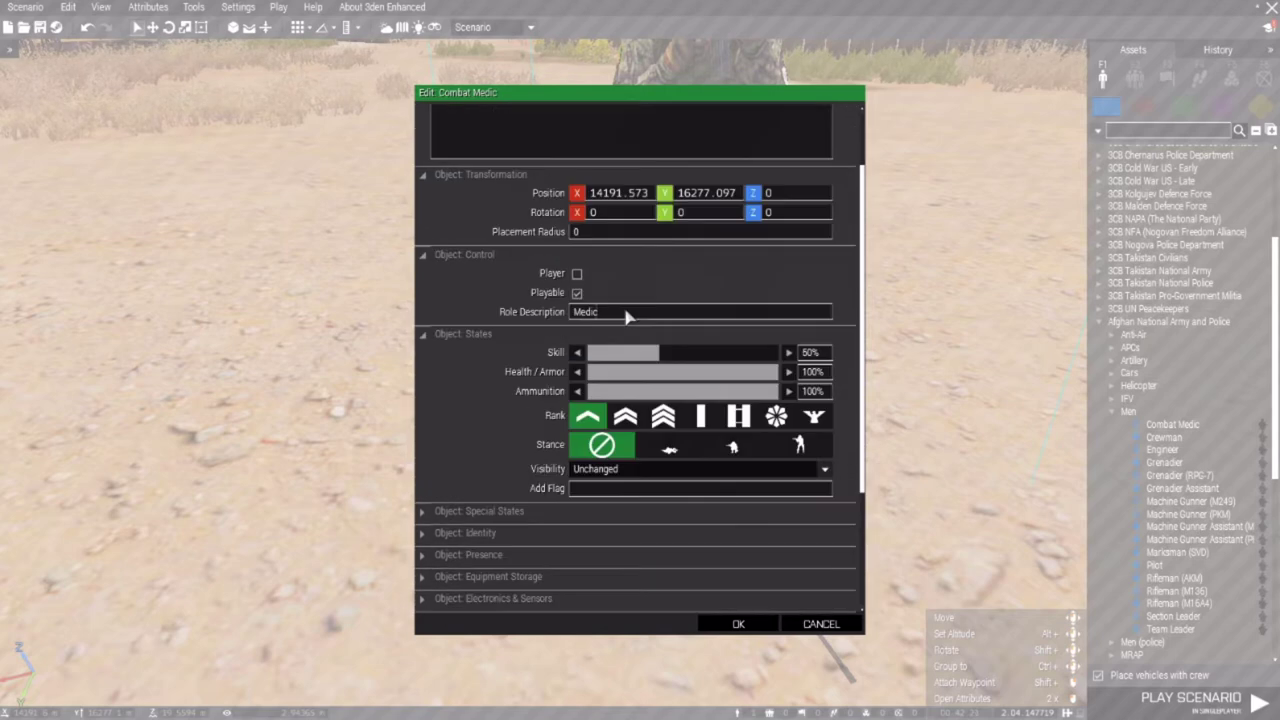
Review the medic settings in the Combat Medic's Unit Traits and ACE Options and cancel the attributes.
scroll(665, 440, down, 4)
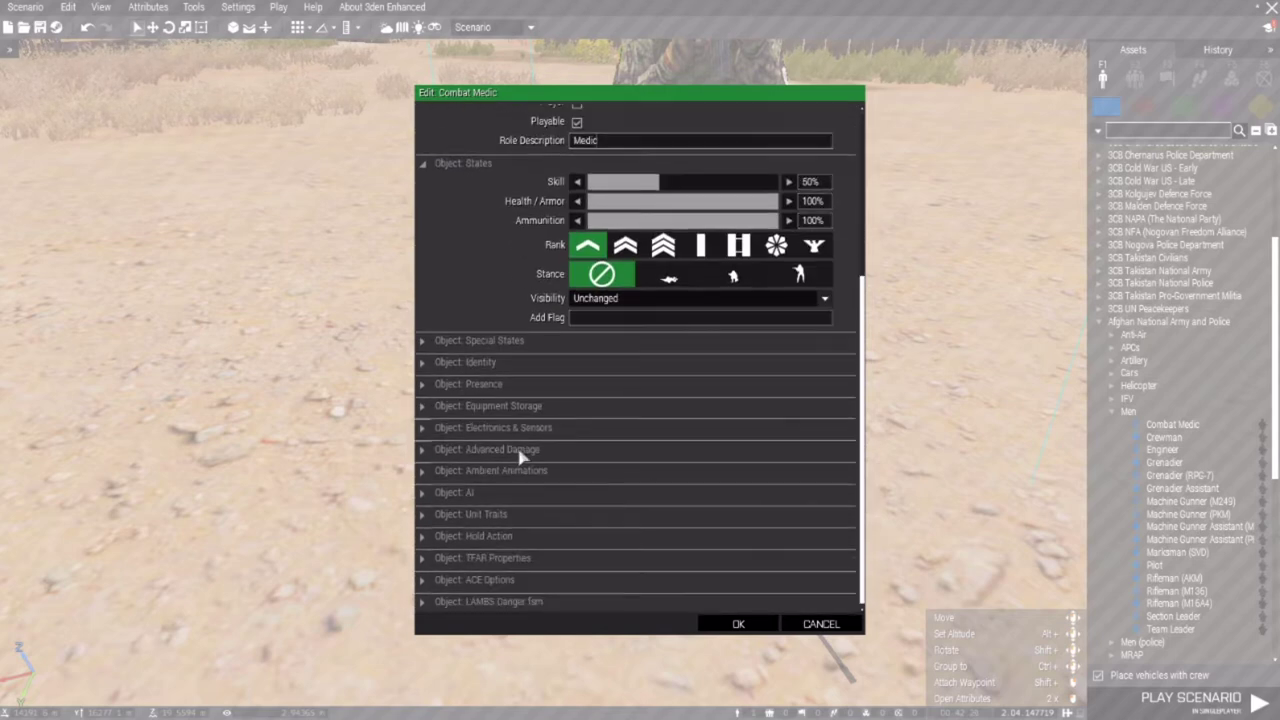
click(503, 516)
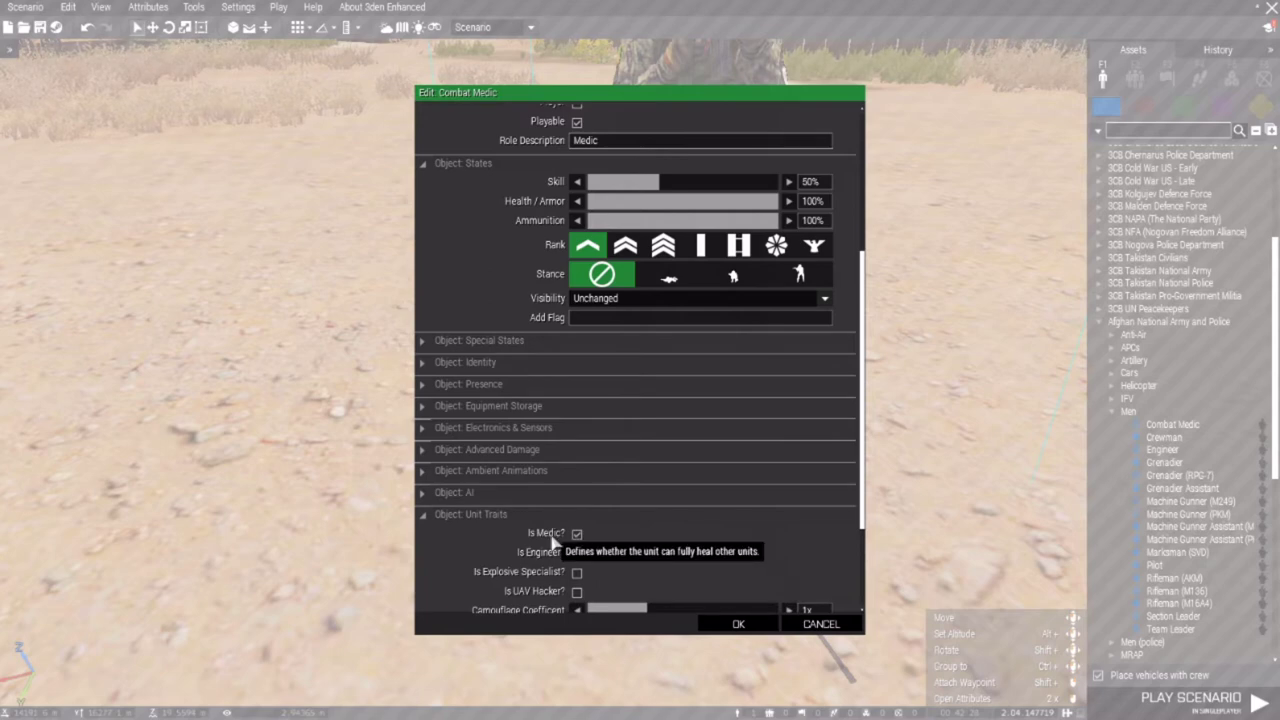
scroll(466, 519, down, 3)
click(473, 380)
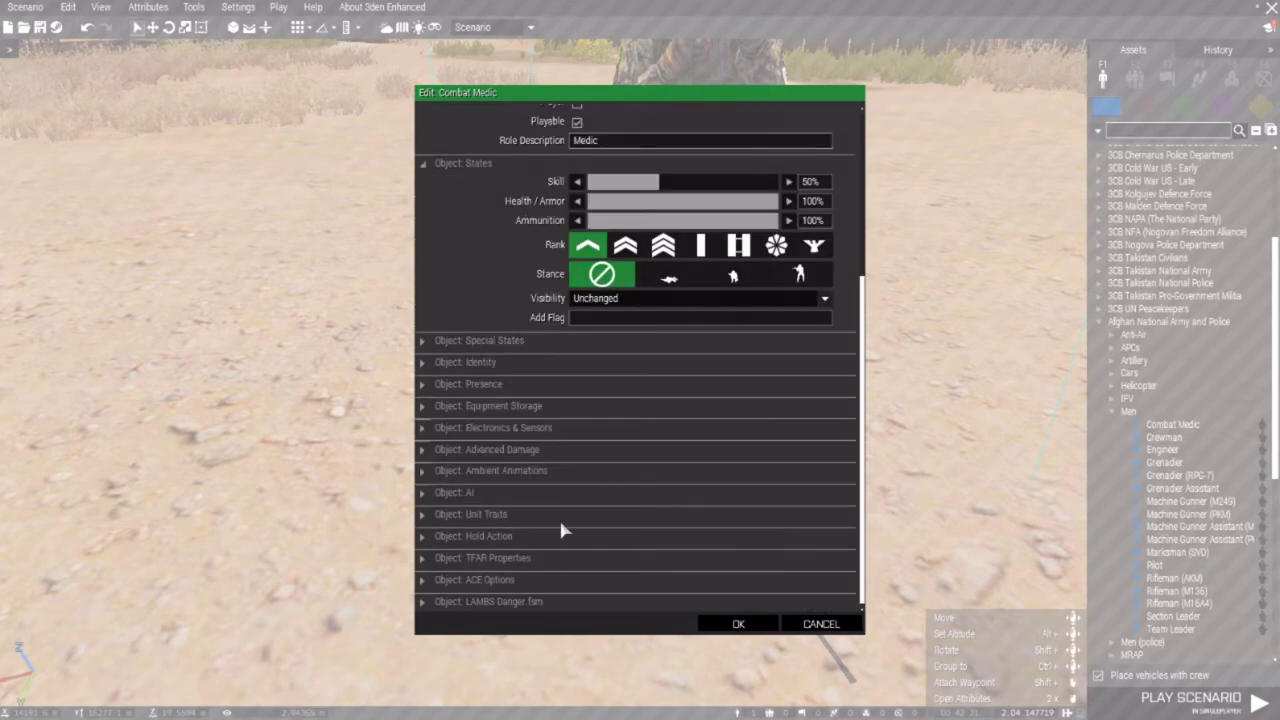
click(505, 581)
scroll(614, 571, down, 3)
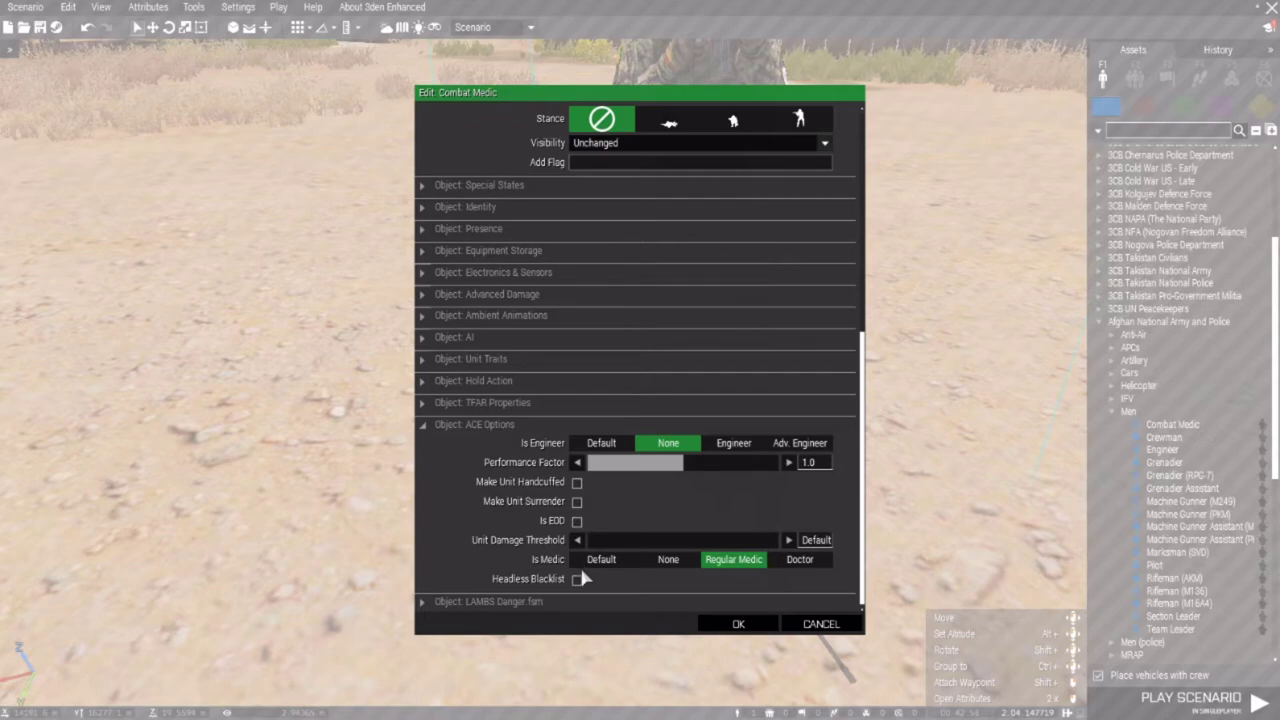
click(821, 624)
Delete the Combat Medic and place a new Combat Medic on the same dirt area.
drag(549, 366, 801, 492)
scroll(802, 492, down, 3)
key(Delete)
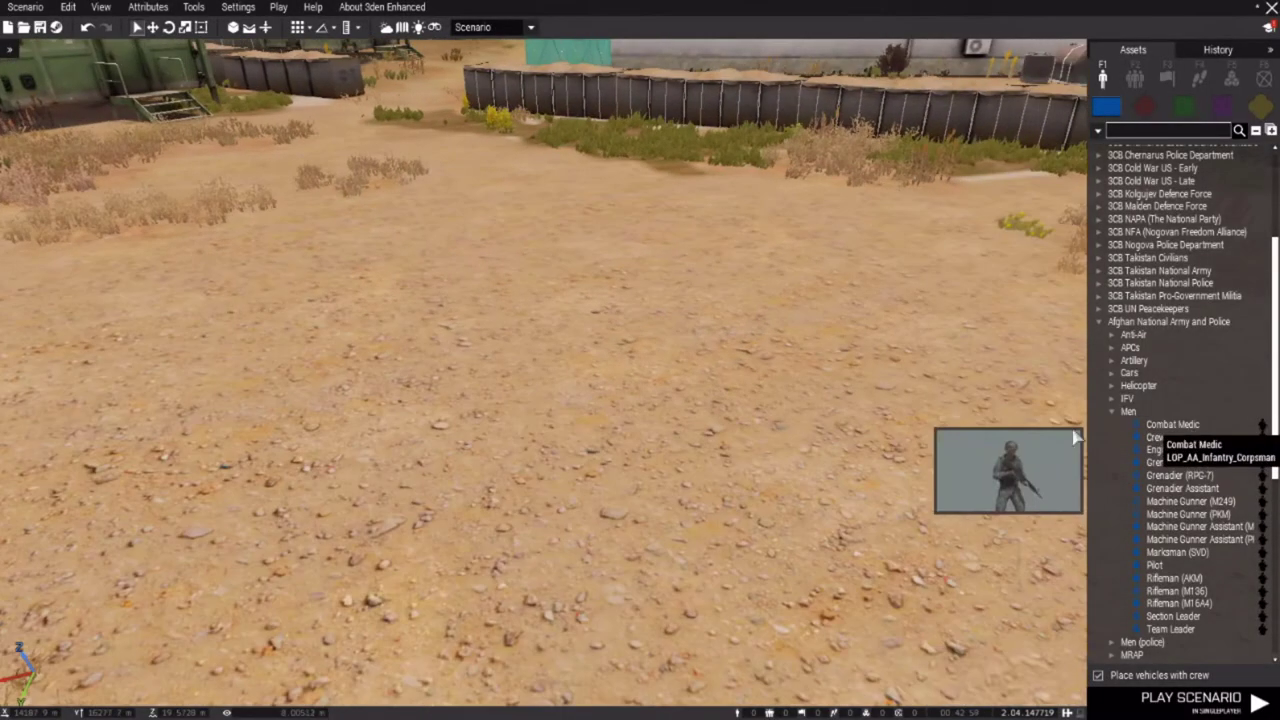
drag(1165, 424, 597, 425)
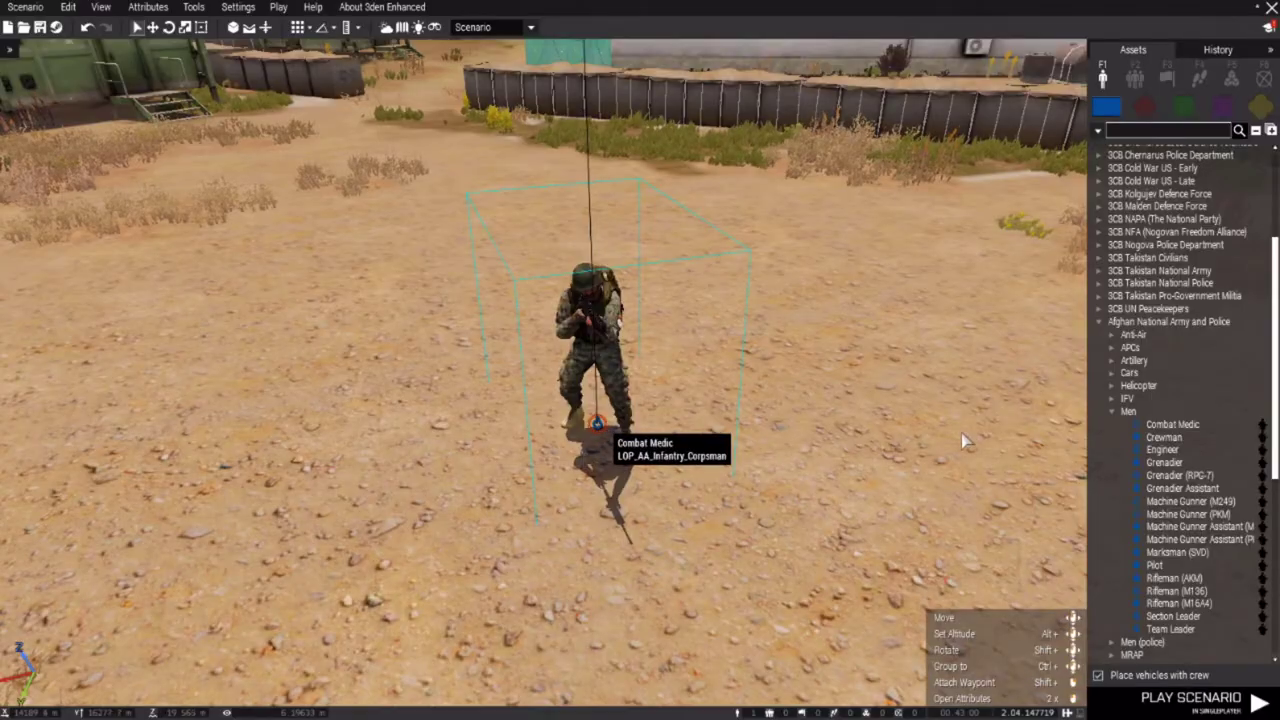
Disable Player for the new Combat Medic, enter Medic as its role description and accept the attributes.
double_click(598, 430)
click(577, 354)
click(619, 400)
text(Med)
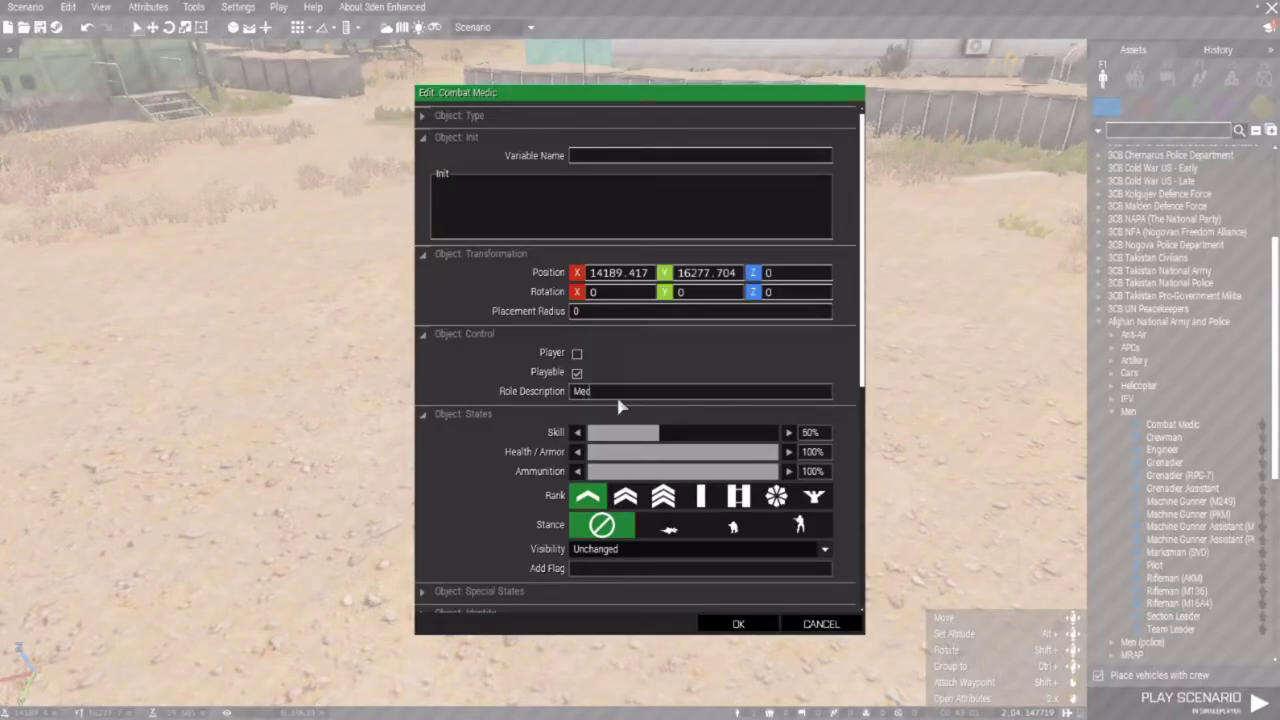
text(ic)
key(Return)
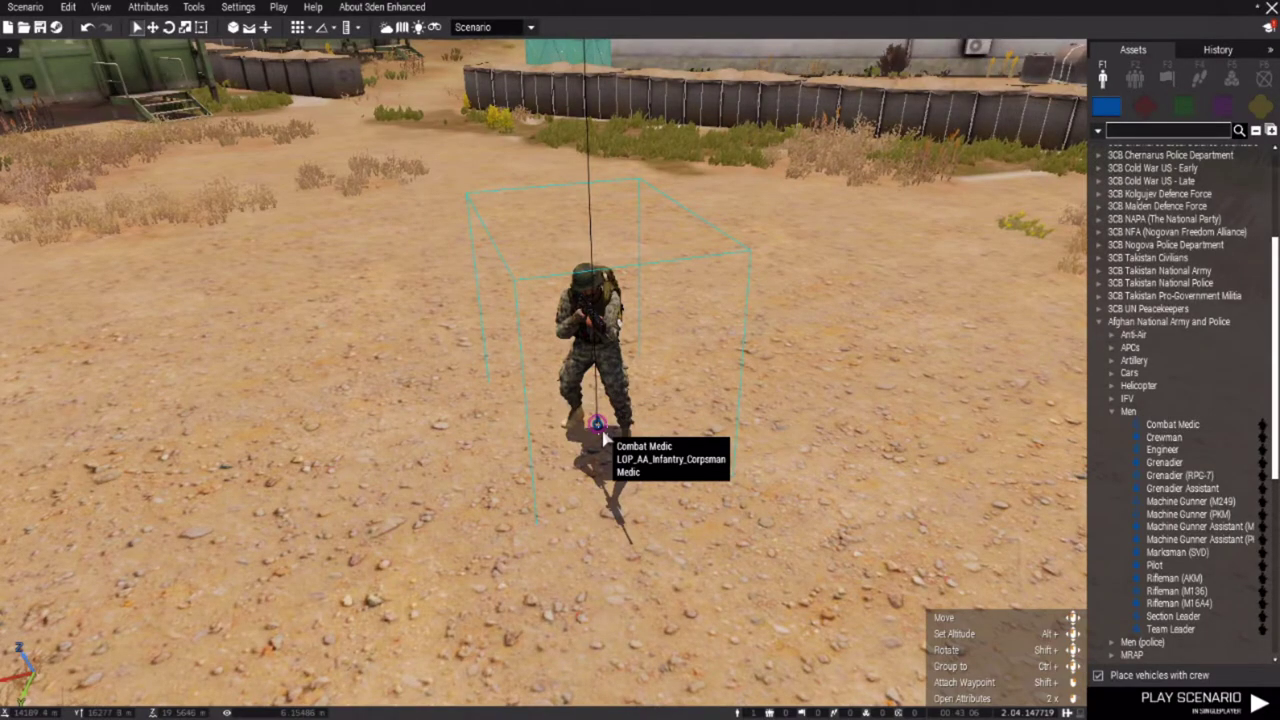
Select the Combat Medic with the Medic role description and delete it from the dirt area.
drag(338, 198, 791, 557)
right_drag(527, 433, 443, 370)
key(d)
key(q)
key(s)
scroll(583, 393, down, 5)
right_click(583, 393)
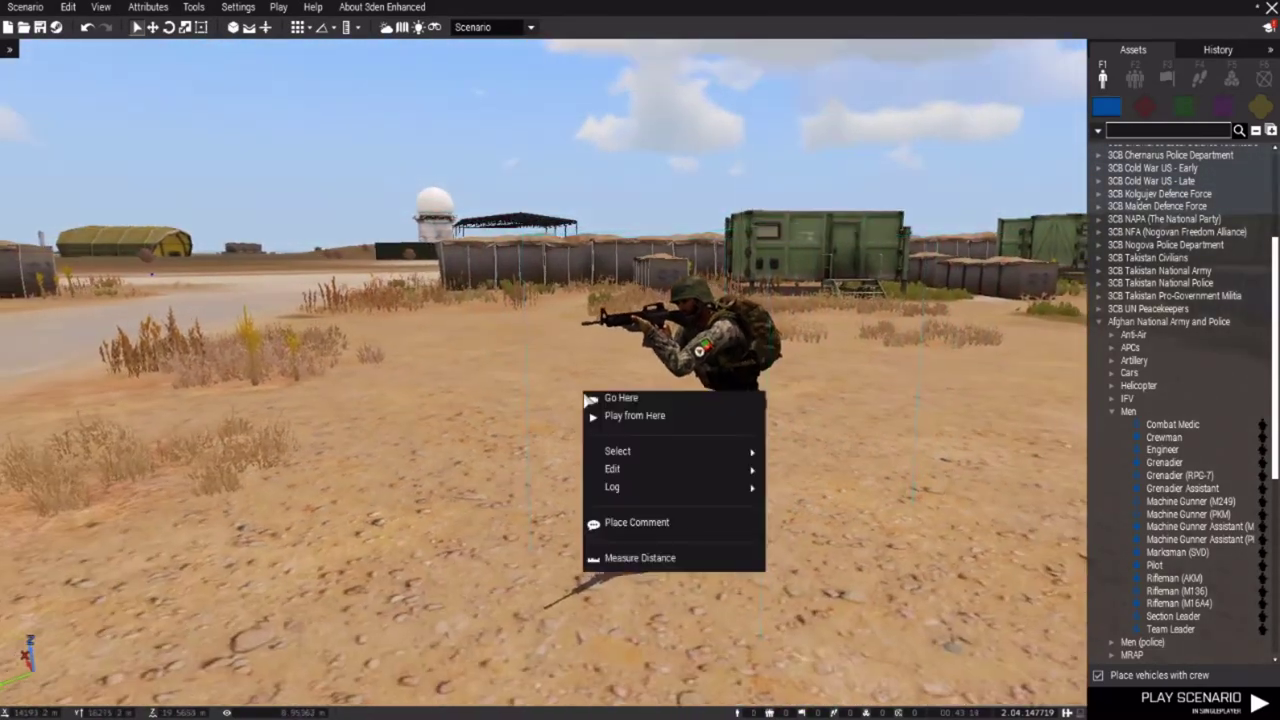
click(906, 651)
drag(926, 653, 548, 466)
key(Delete)
right_drag(533, 515, 500, 483)
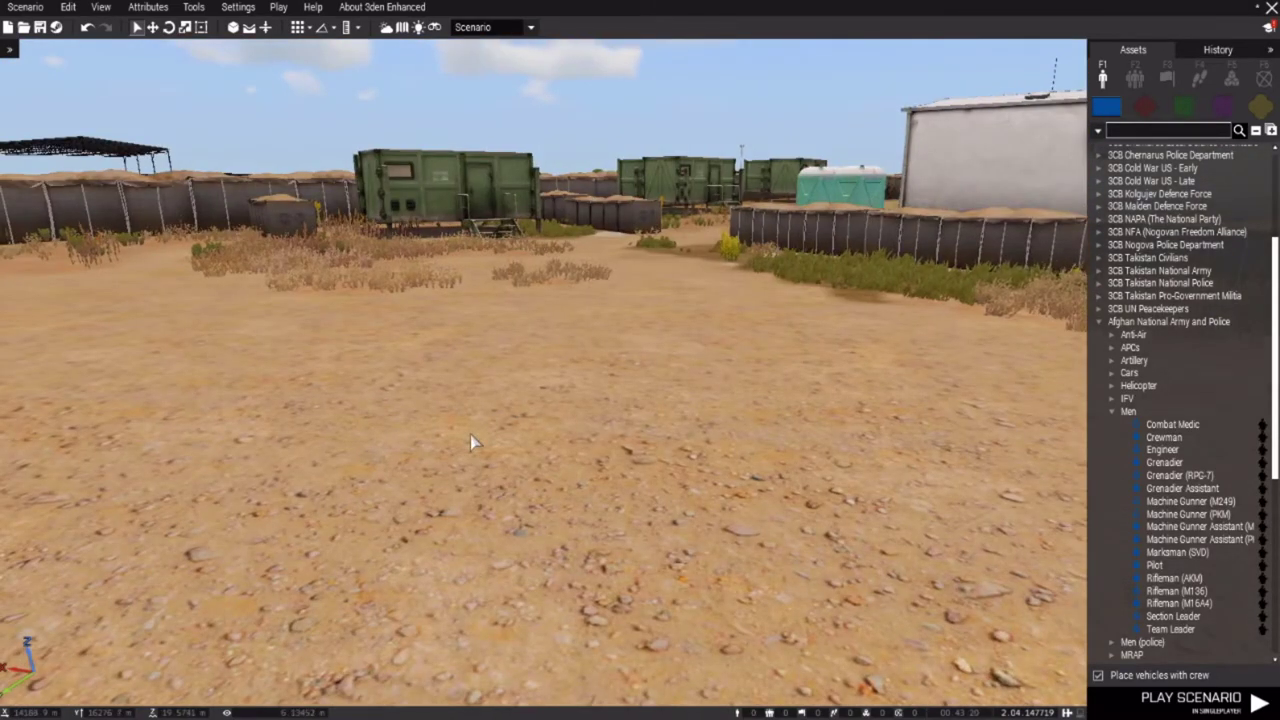
key(w)
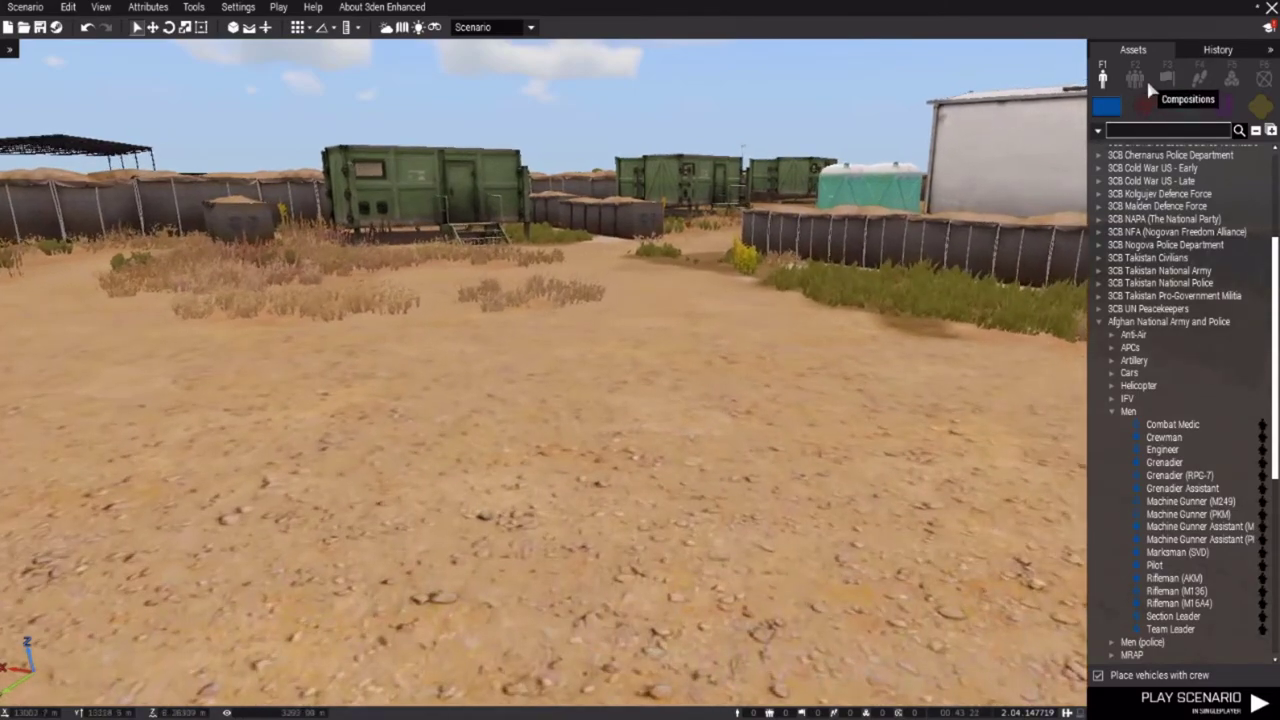